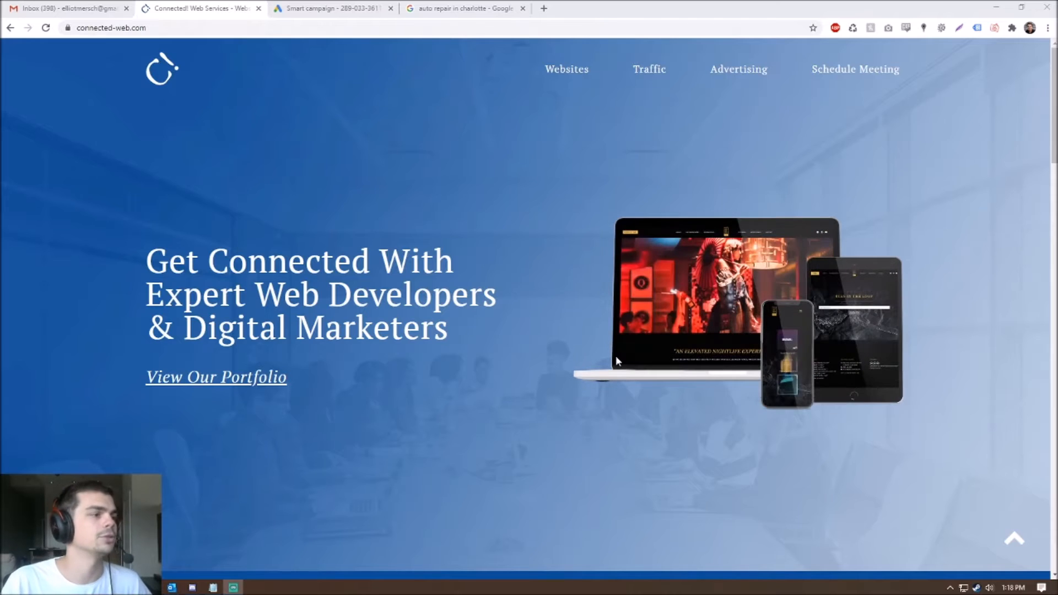
# - Switch to the Google results for 'auto repair in charlotte'
pyautogui.click(441, 8)
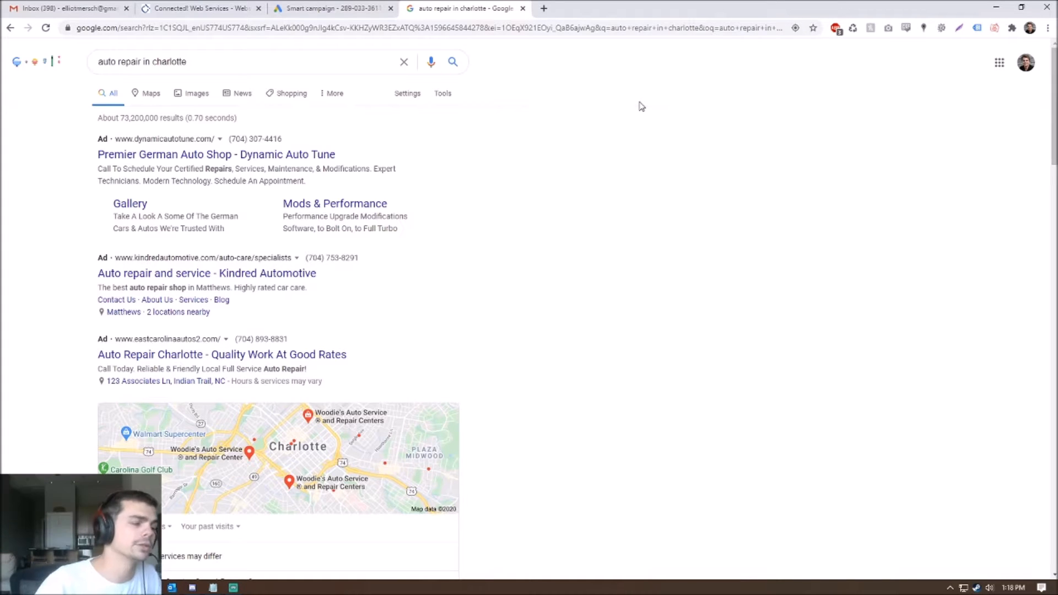
# - Review the three paid auto repair ads above the map, then return to the Smart campaign tab
pyautogui.moveTo(358, 384); pyautogui.dragTo(49, 144)
pyautogui.click(48, 177)
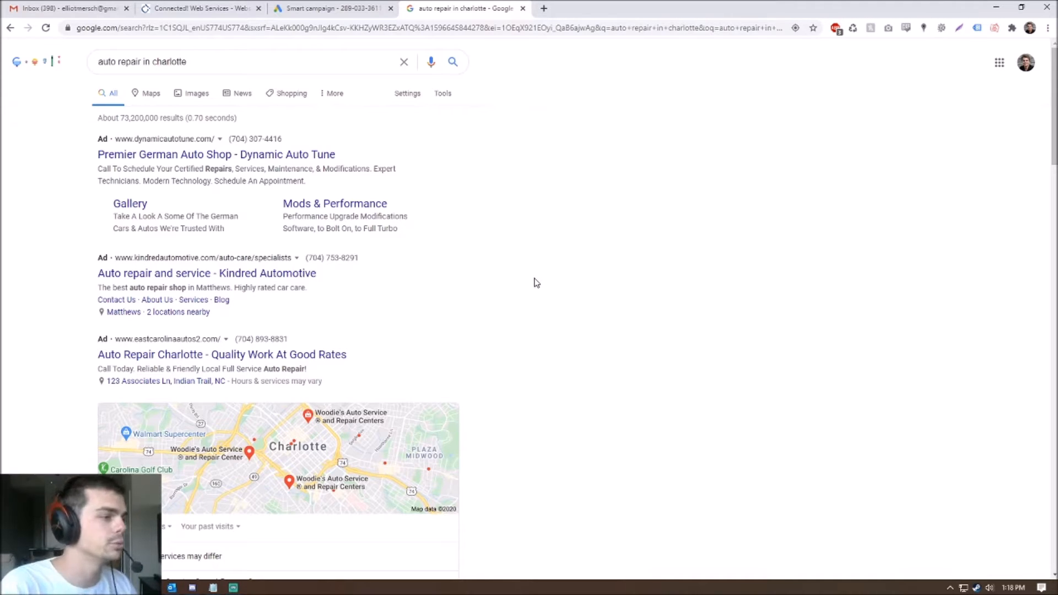
pyautogui.click(317, 6)
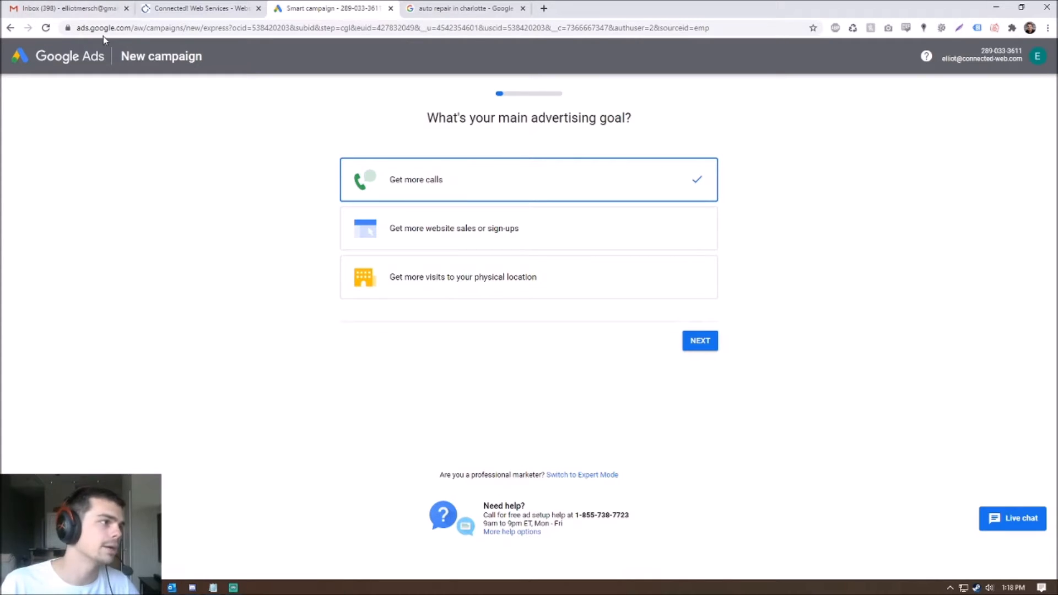
# - Switch the Google Ads campaign setup from the smart flow to Expert Mode
pyautogui.moveTo(129, 27); pyautogui.dragTo(73, 32)
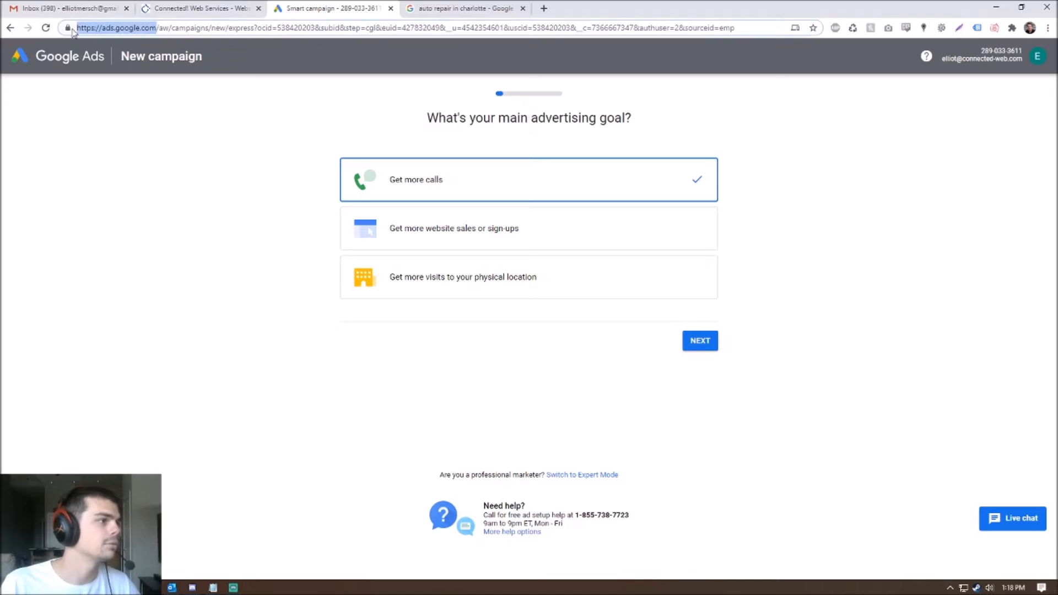
pyautogui.click(152, 162)
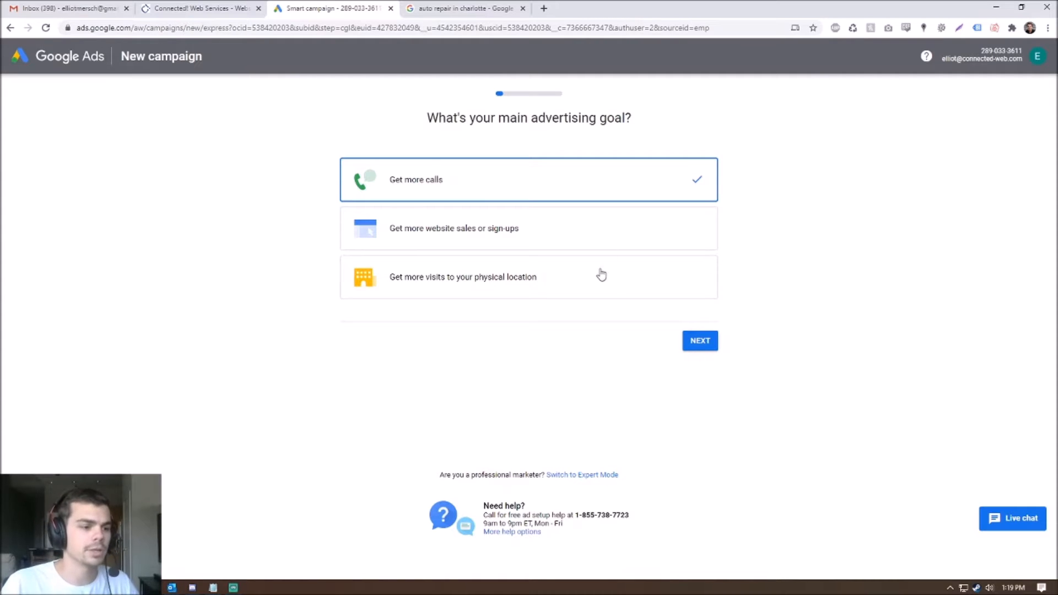
pyautogui.click(579, 475)
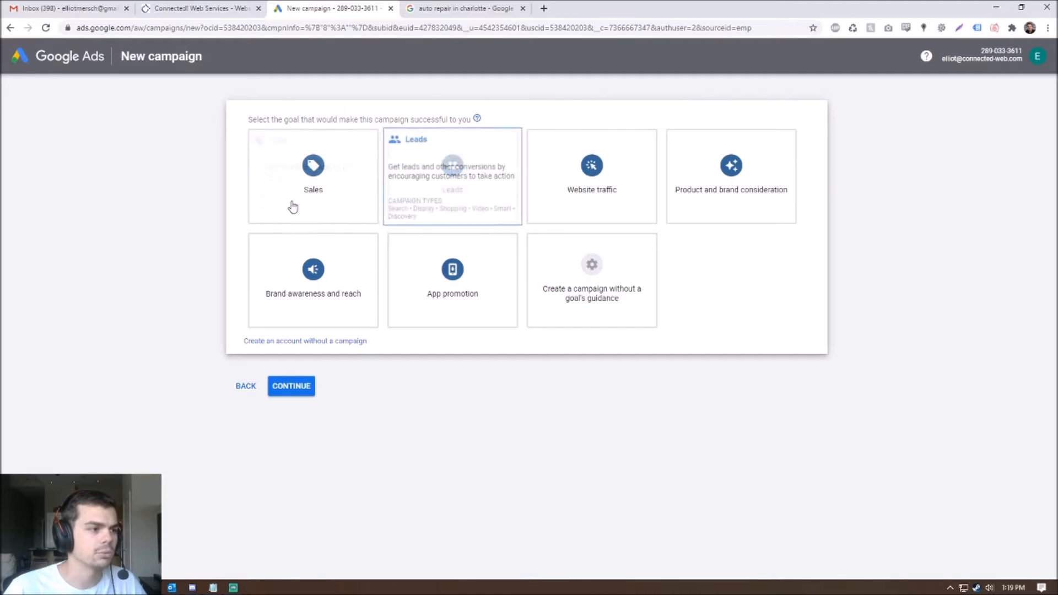
# - Choose the Website traffic goal and the Search campaign type
pyautogui.click(588, 176)
pyautogui.scroll(-1, 590, 179)
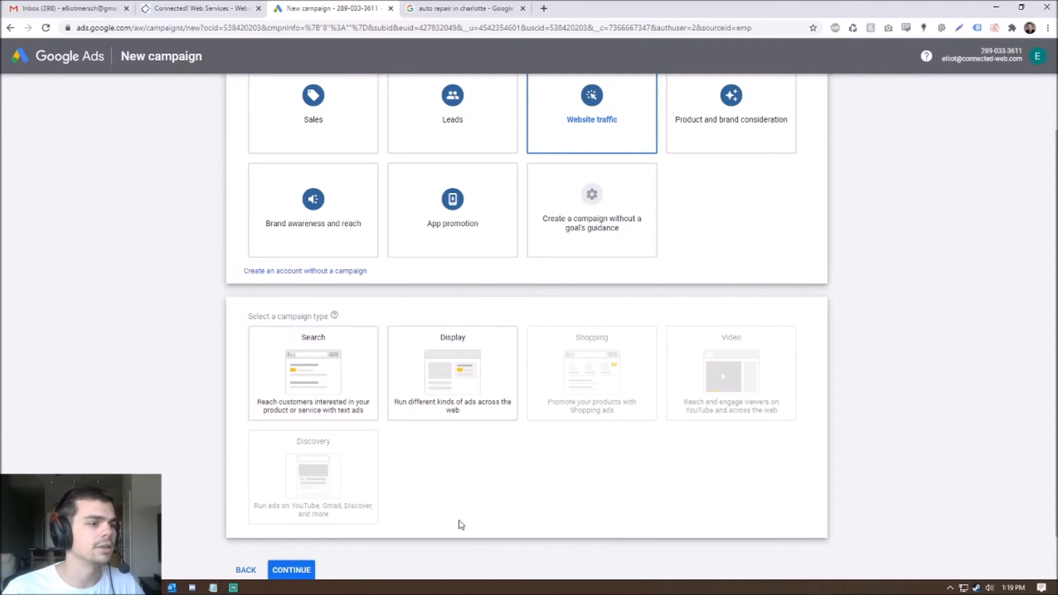
pyautogui.click(300, 376)
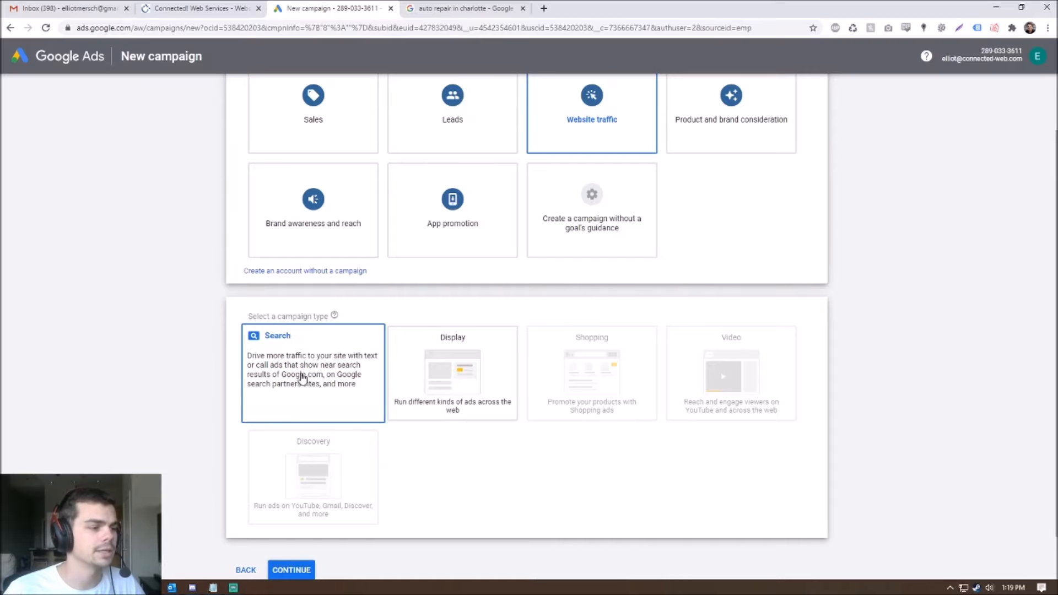
pyautogui.click(273, 365)
pyautogui.scroll(-2, 405, 522)
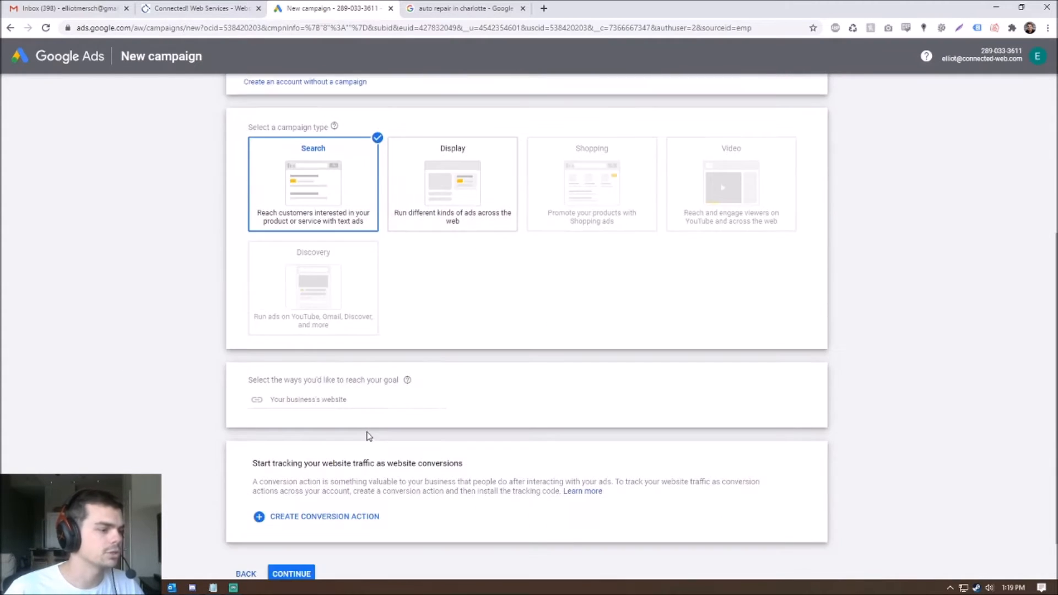
# - Enter connected-web.com as the business website and continue to the campaign settings
pyautogui.click(359, 404)
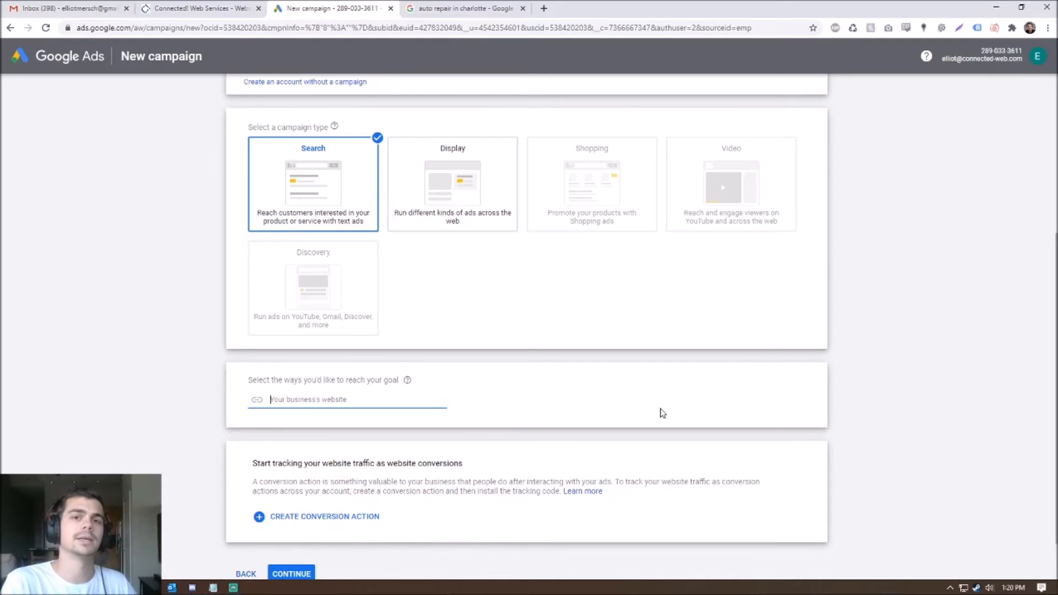
pyautogui.write('con')
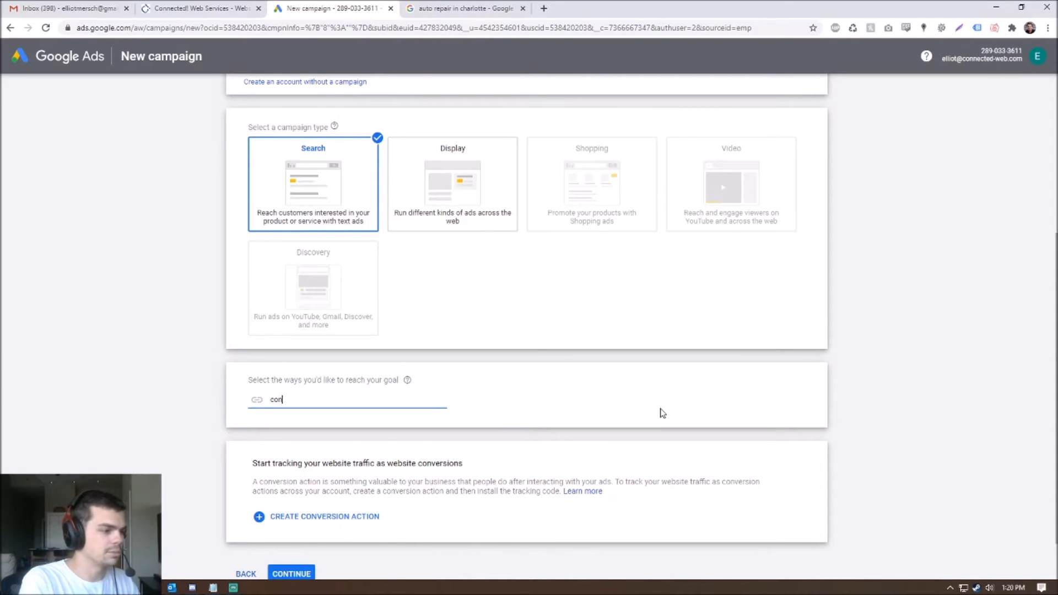
pyautogui.write('nected-web.com')
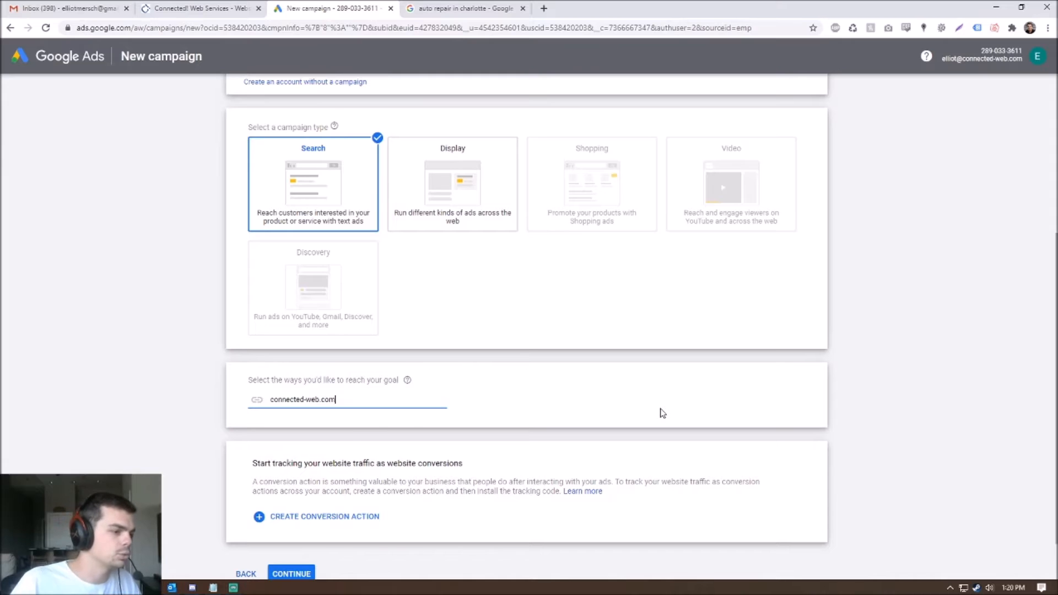
pyautogui.click(893, 493)
pyautogui.scroll(-1, 791, 460)
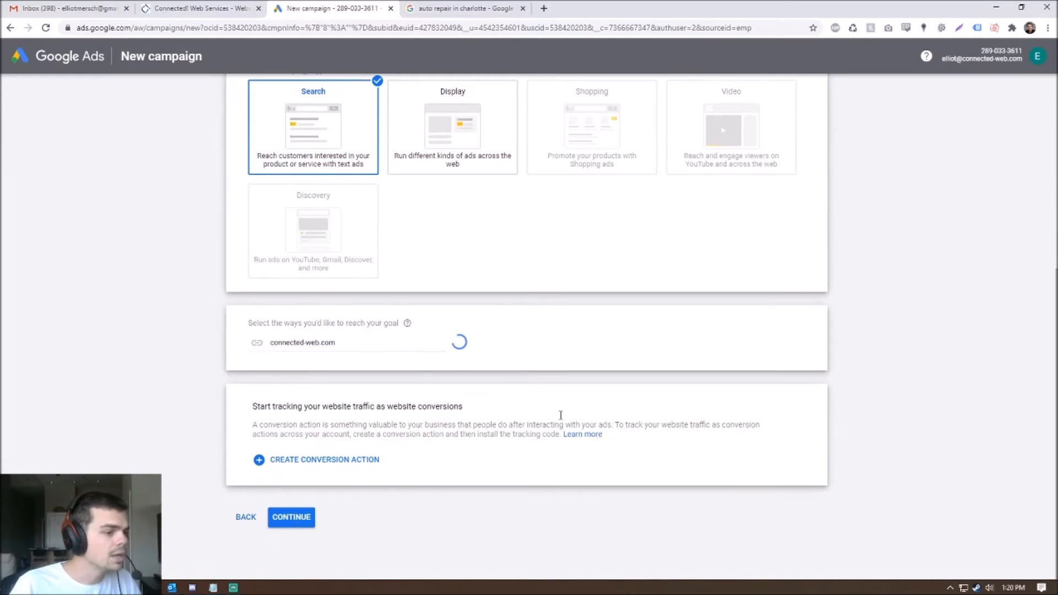
pyautogui.moveTo(252, 407); pyautogui.dragTo(467, 411)
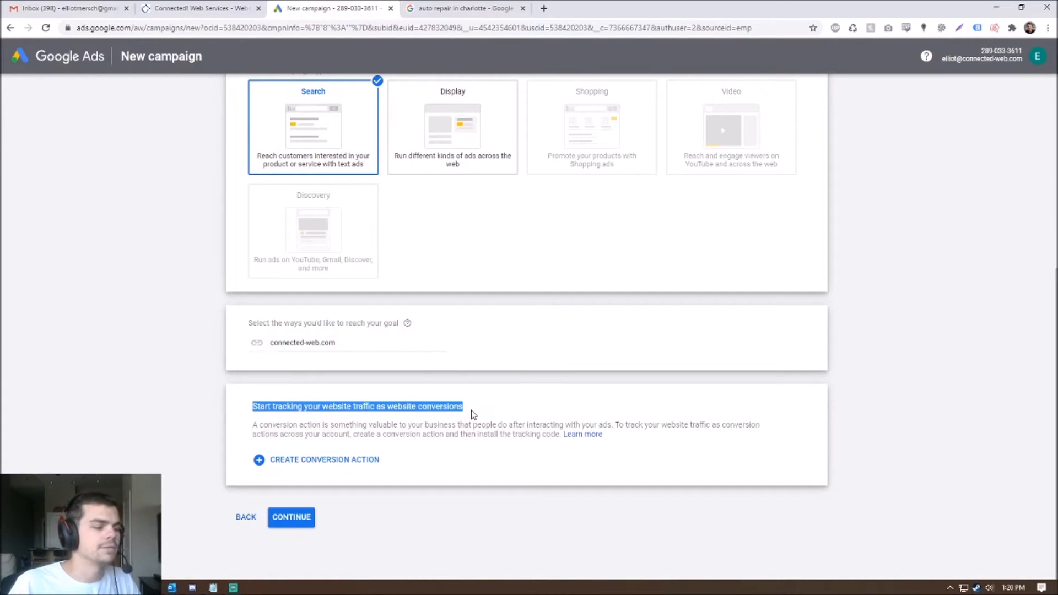
pyautogui.click(473, 414)
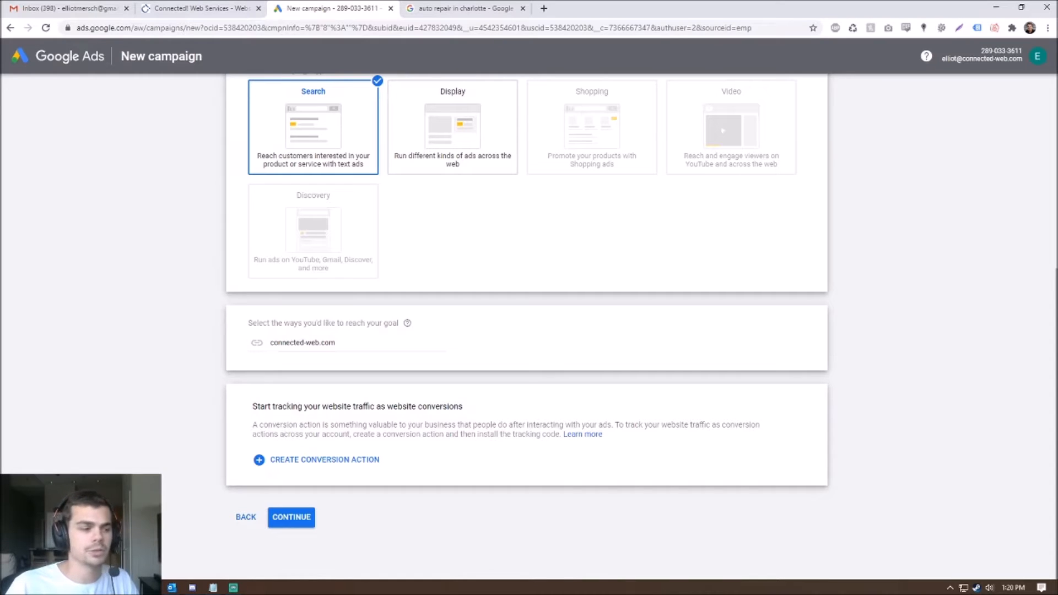
pyautogui.click(298, 523)
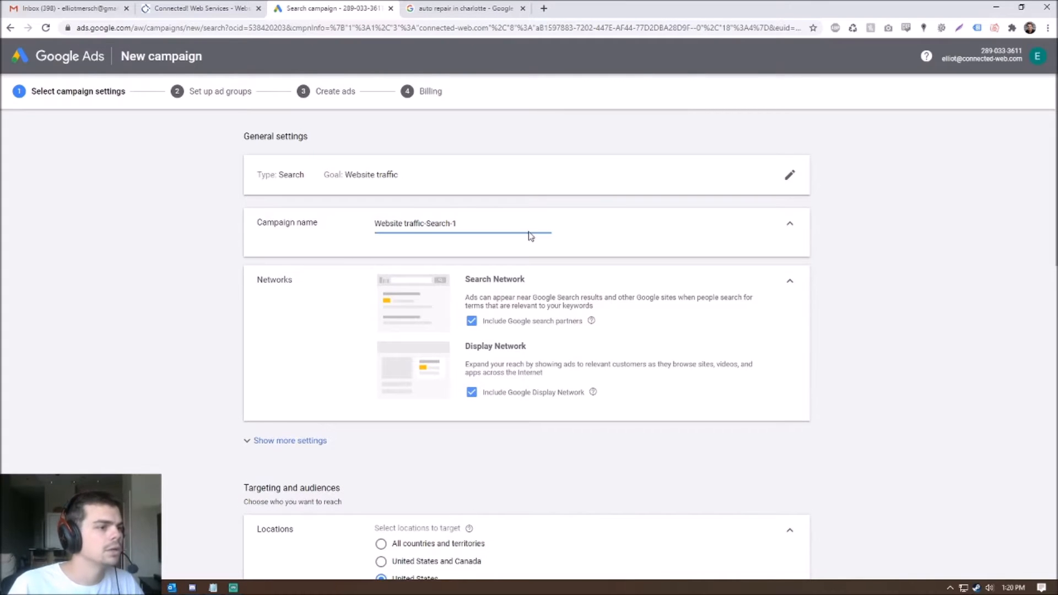
# - Rename the campaign to 'Connected Web Campaign'
pyautogui.moveTo(529, 234); pyautogui.dragTo(49, 211)
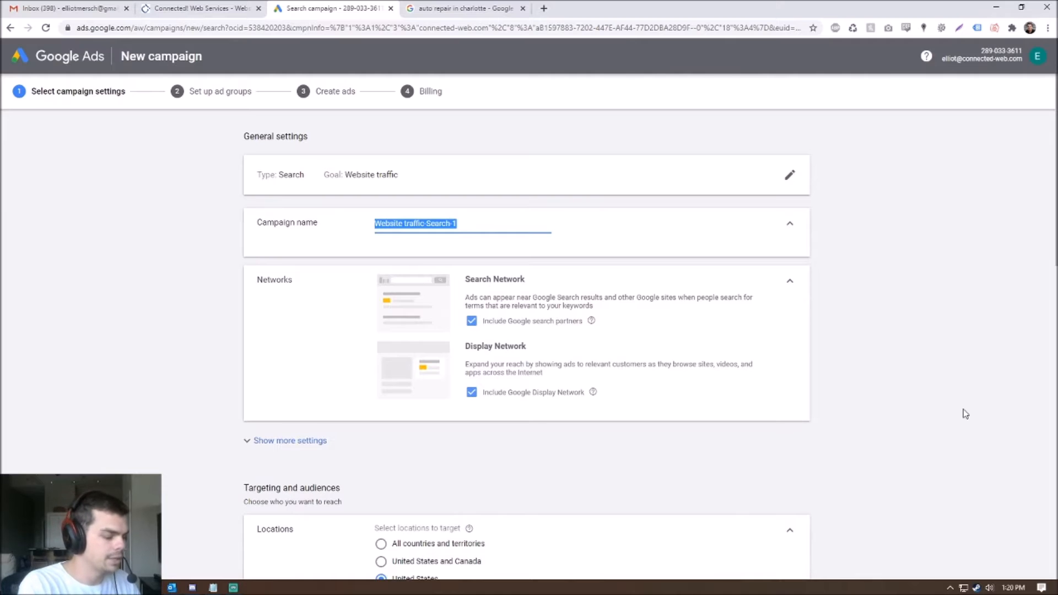
pyautogui.write('C')
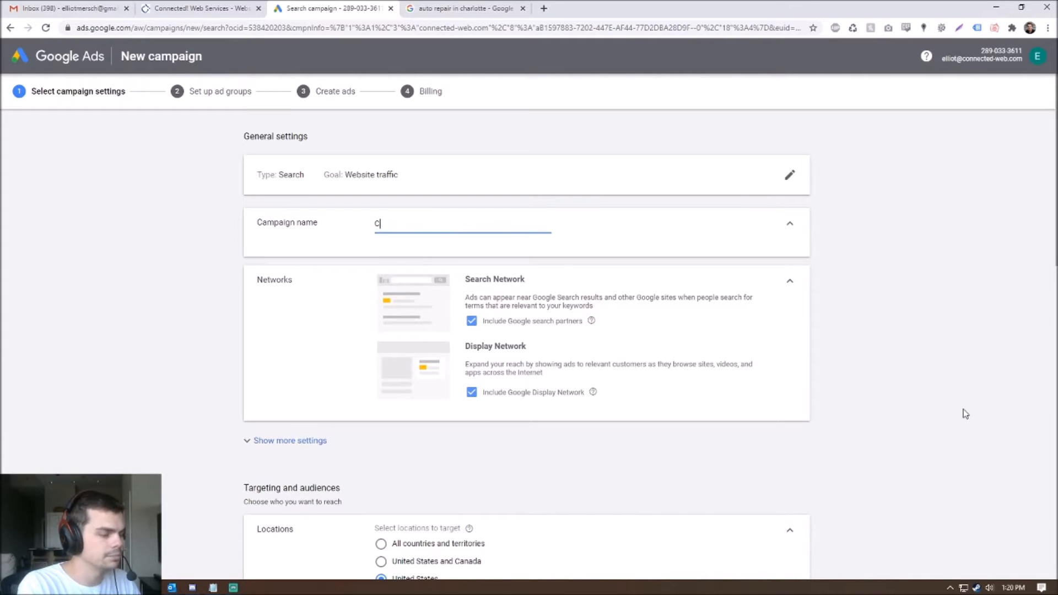
pyautogui.write('onnected Web Campaign')
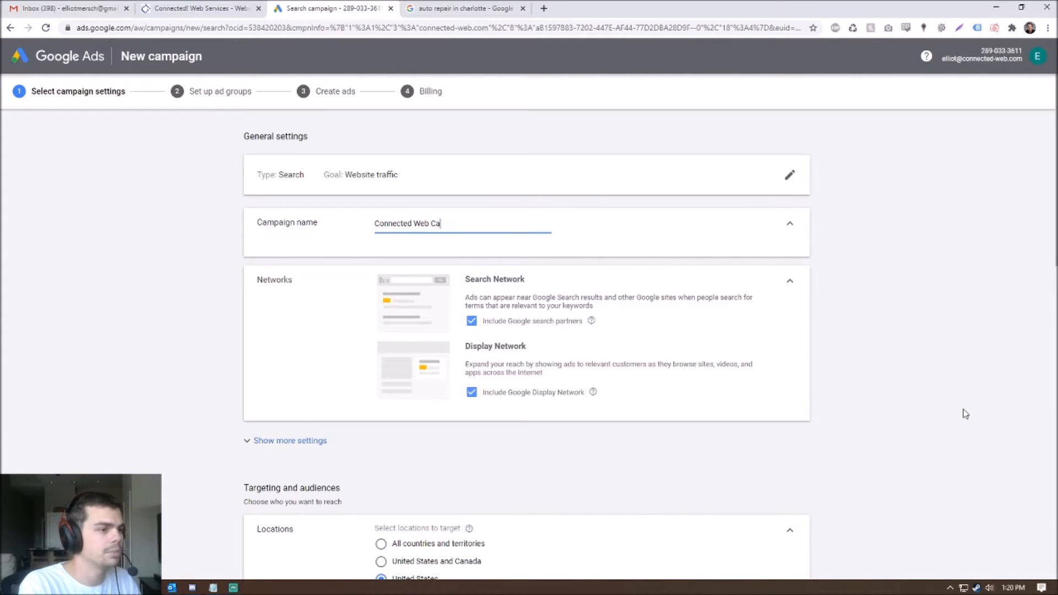
pyautogui.click(959, 410)
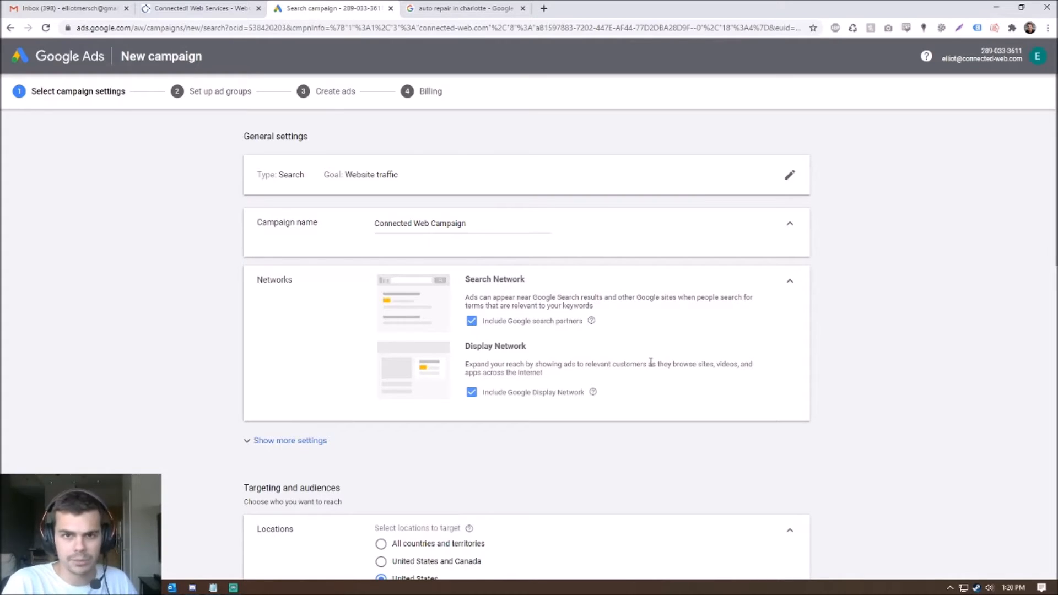
# - Untick Display Network and search partners, and choose 'Enter another location' for targeting
pyautogui.click(472, 391)
pyautogui.click(472, 321)
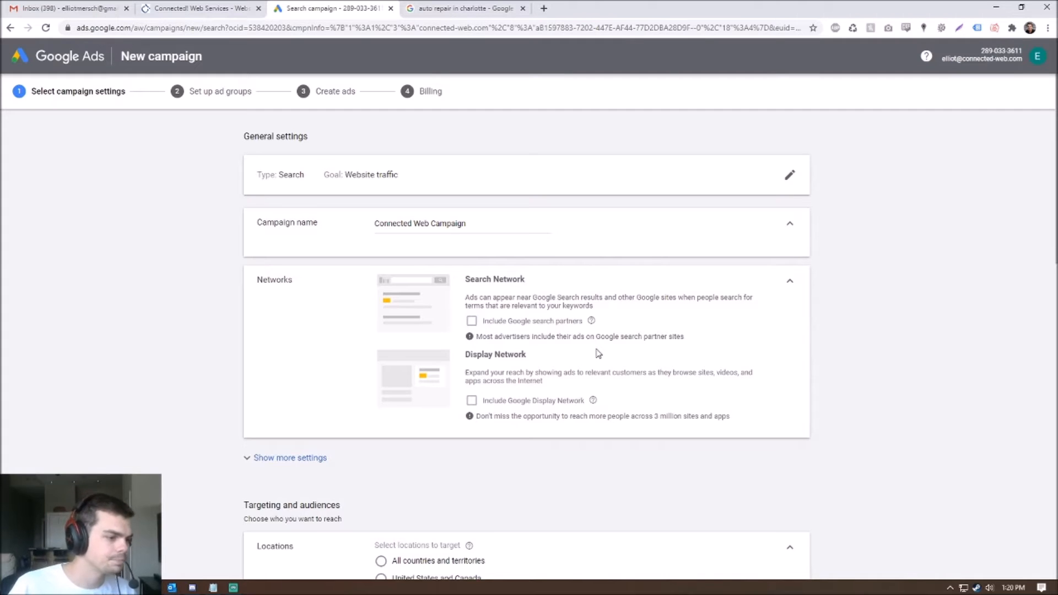
pyautogui.scroll(-3, 612, 366)
pyautogui.scroll(-2, 441, 361)
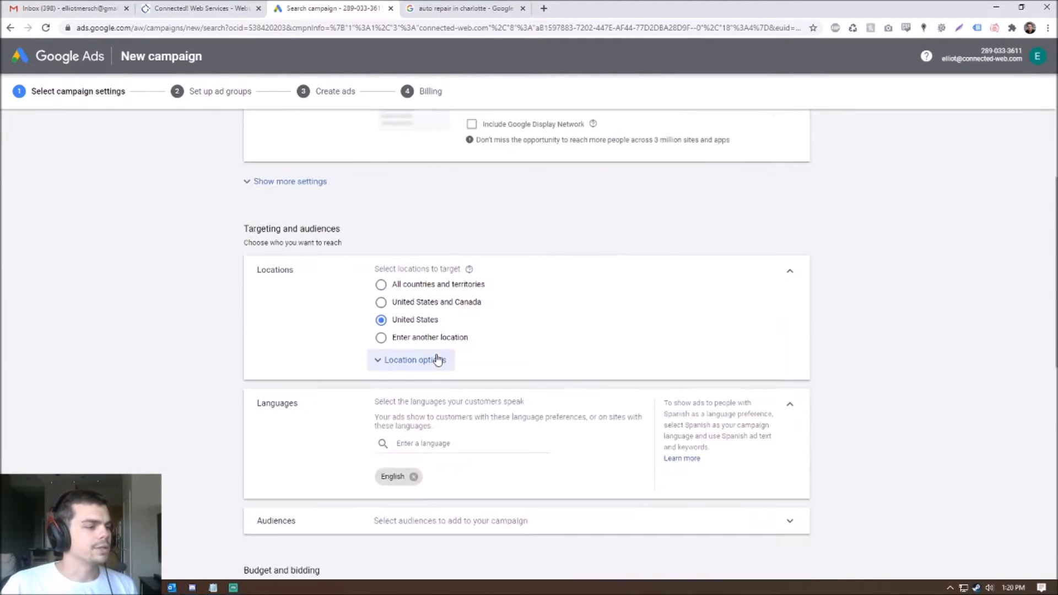
pyautogui.scroll(-2, 441, 358)
pyautogui.scroll(1, 465, 334)
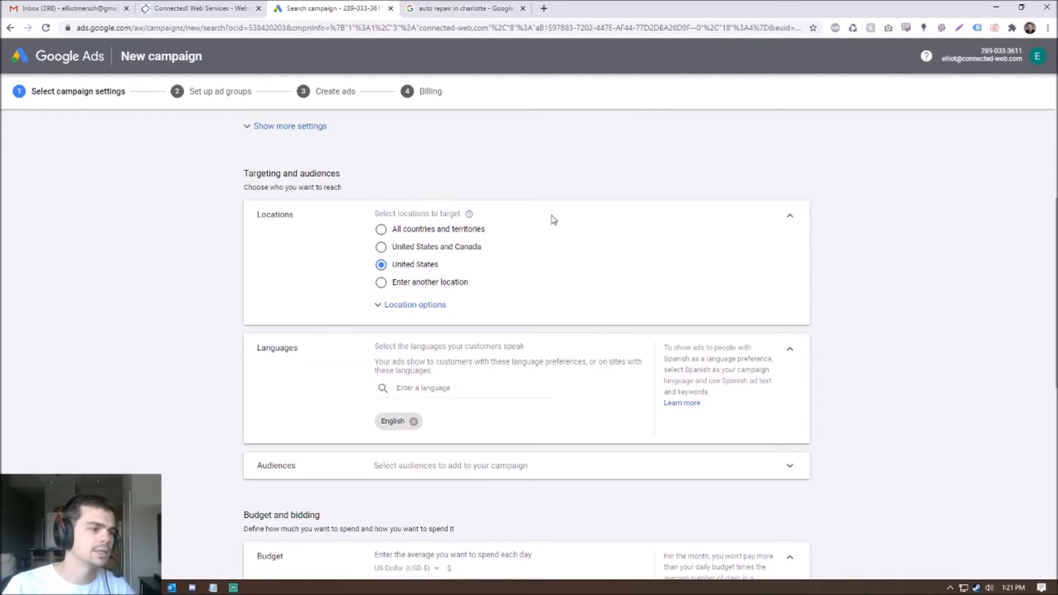
pyautogui.click(449, 283)
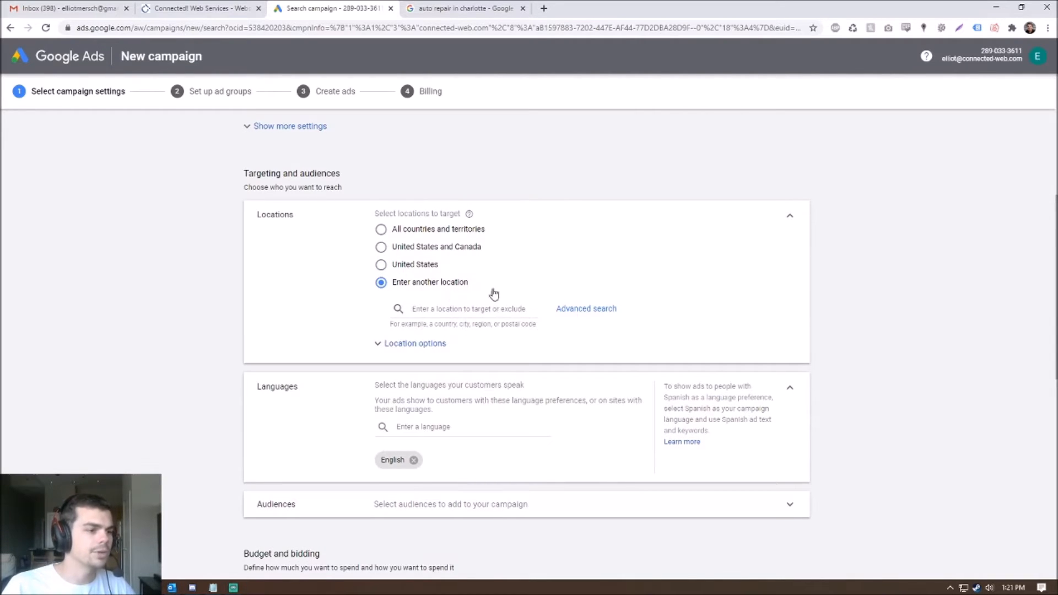
# - In the advanced location search, zoom the map to Charlotte and target Charlotte city
pyautogui.click(592, 314)
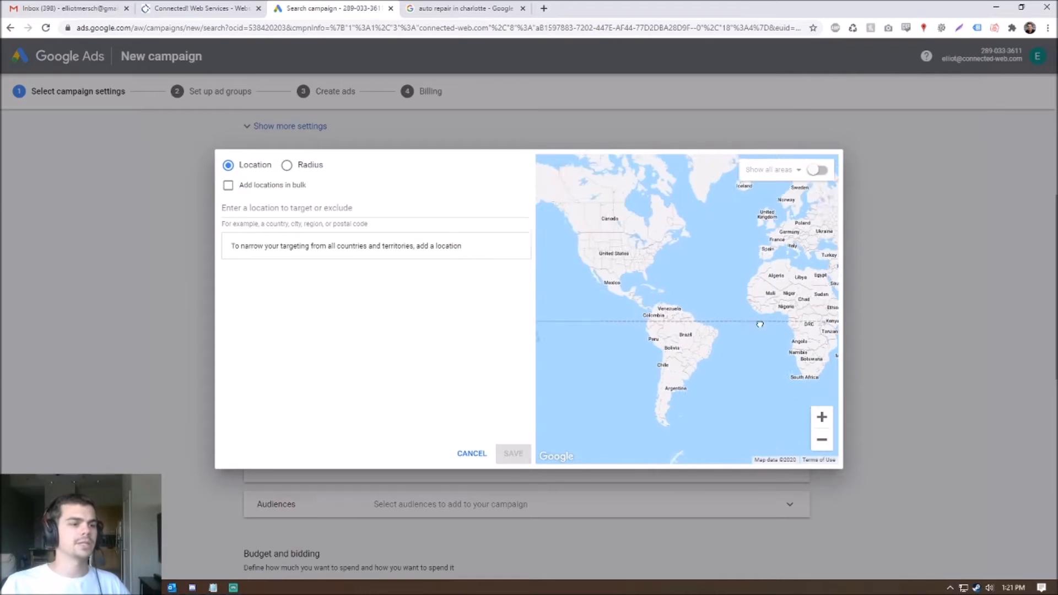
pyautogui.moveTo(760, 324); pyautogui.dragTo(841, 346)
pyautogui.moveTo(676, 307); pyautogui.dragTo(636, 322)
pyautogui.click(822, 420)
pyautogui.click(821, 420)
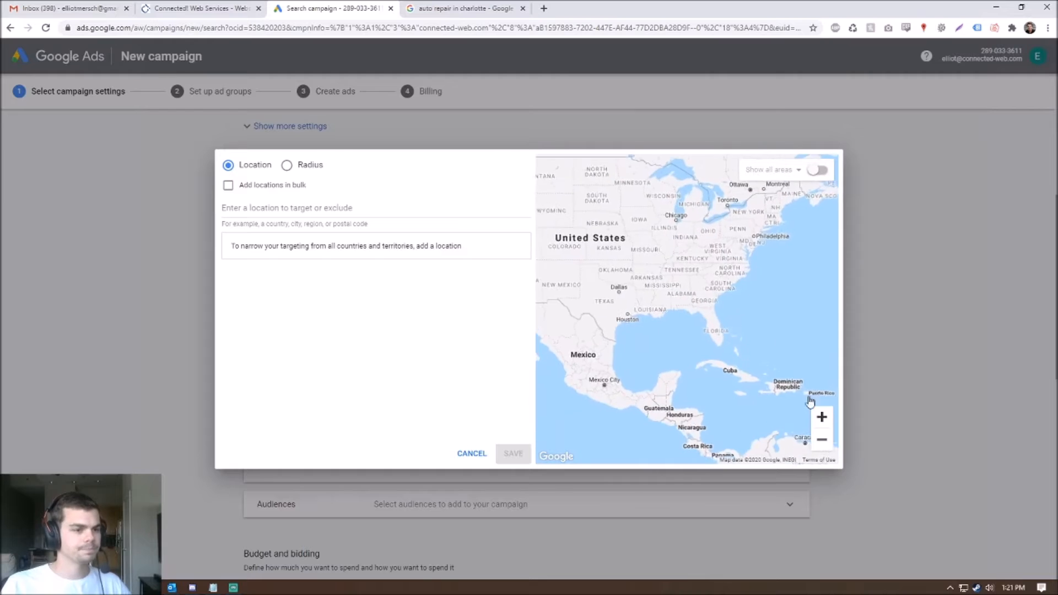
pyautogui.moveTo(815, 337); pyautogui.dragTo(796, 368)
pyautogui.click(822, 419)
pyautogui.click(821, 418)
pyautogui.moveTo(760, 318); pyautogui.dragTo(723, 335)
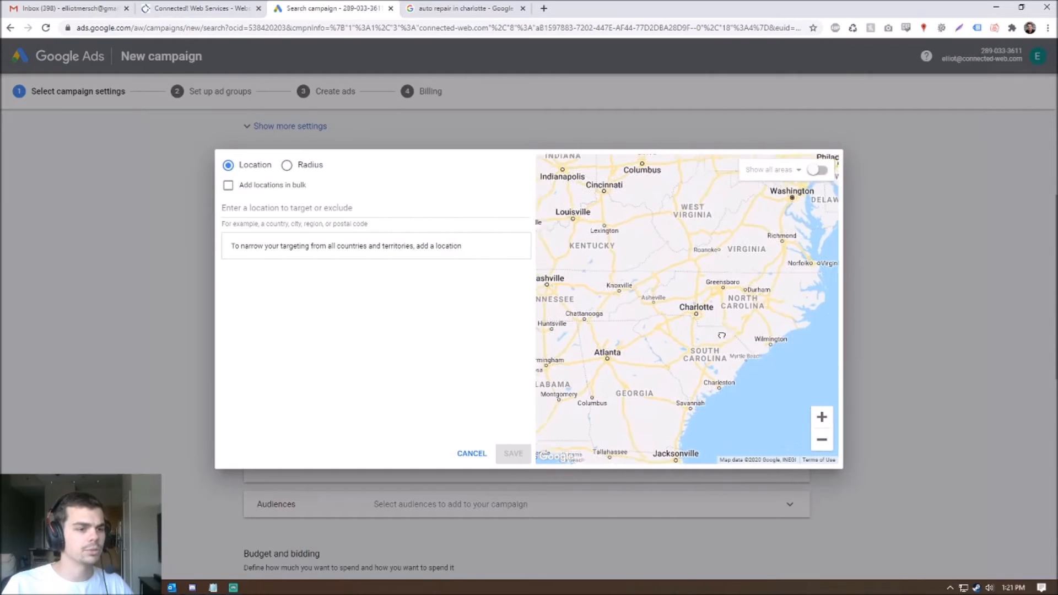
pyautogui.click(822, 419)
pyautogui.click(821, 419)
pyautogui.click(829, 423)
pyautogui.moveTo(684, 330); pyautogui.dragTo(751, 323)
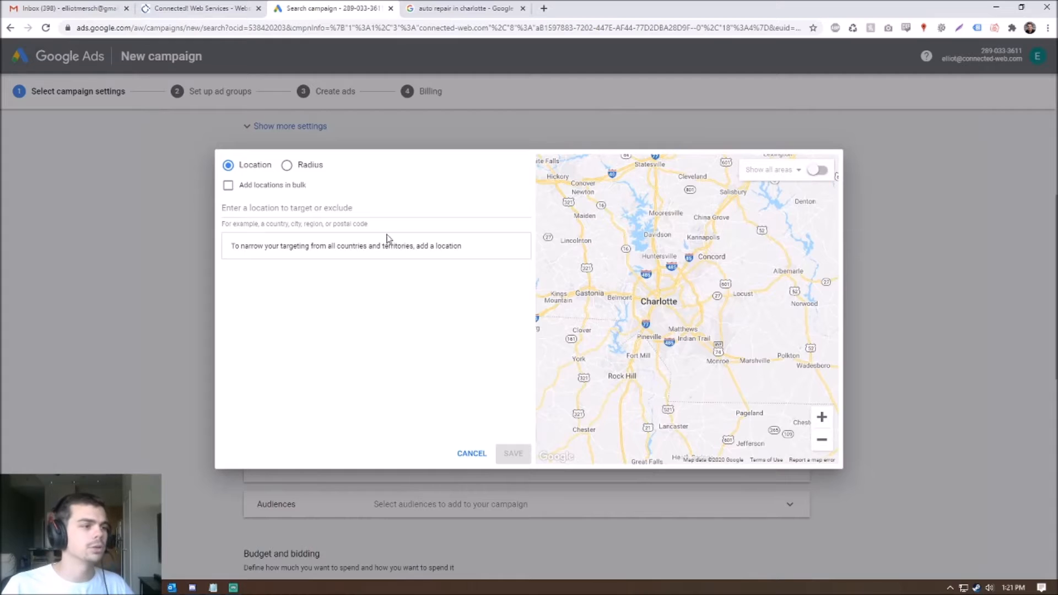
pyautogui.click(298, 208)
pyautogui.write('harlotte')
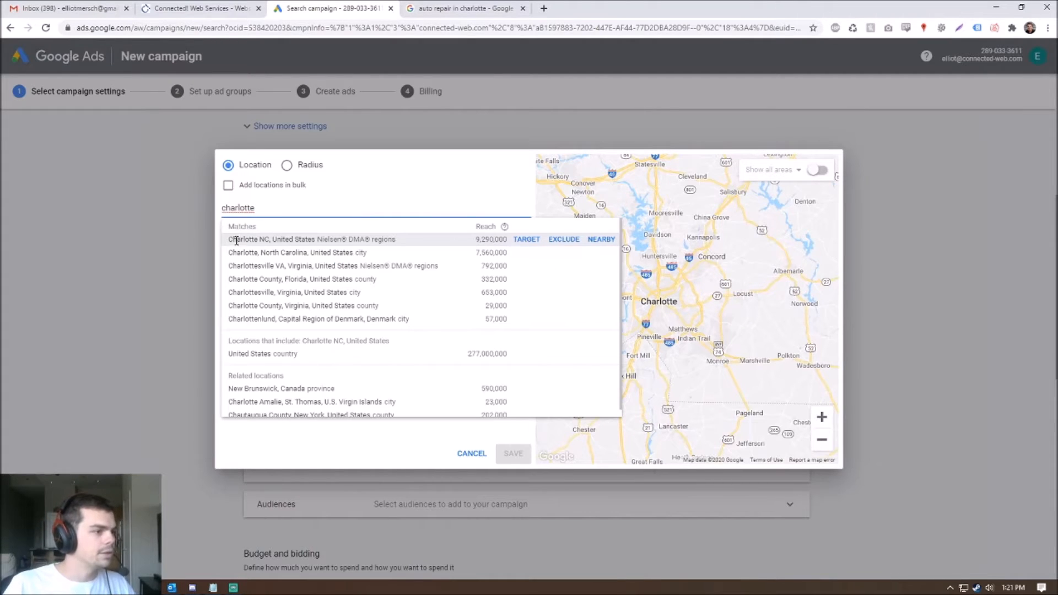
pyautogui.click(254, 252)
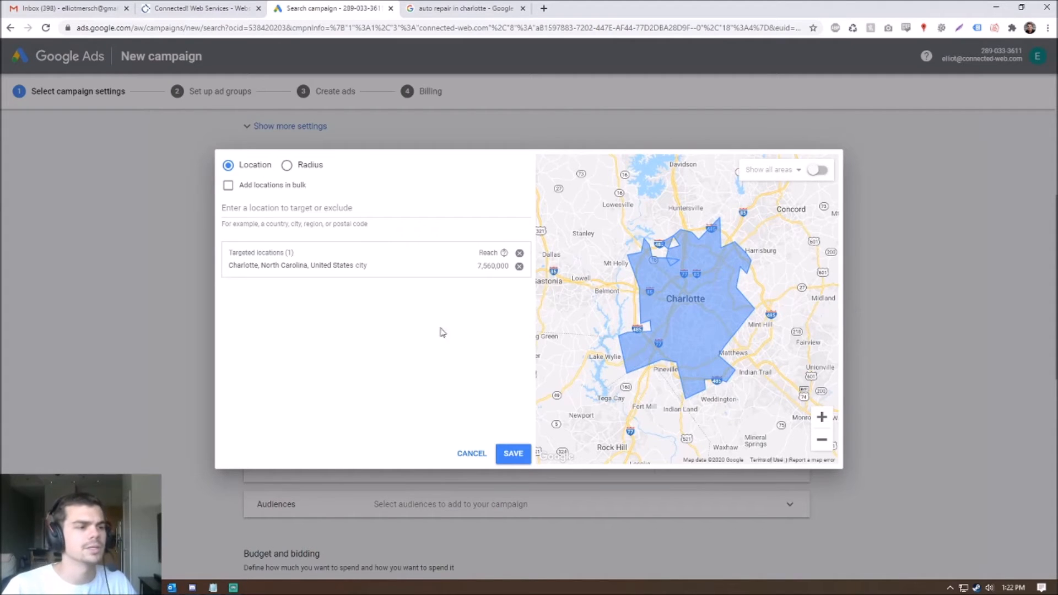
# - Replace the Charlotte city target with a 20 mi radius around Charlotte, NC
pyautogui.click(519, 267)
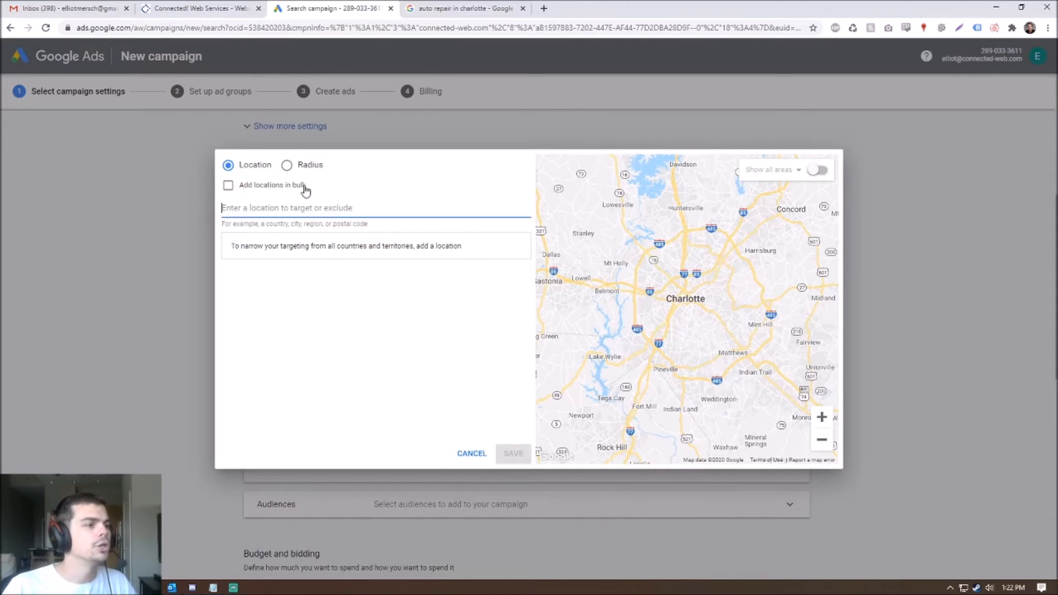
pyautogui.click(287, 166)
pyautogui.click(324, 208)
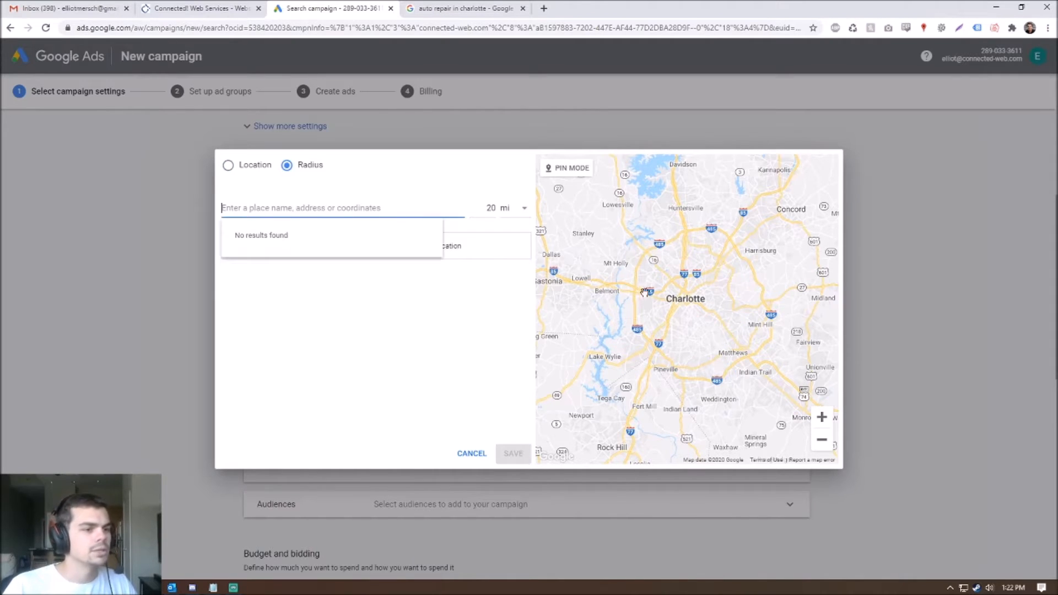
pyautogui.write('charlotte')
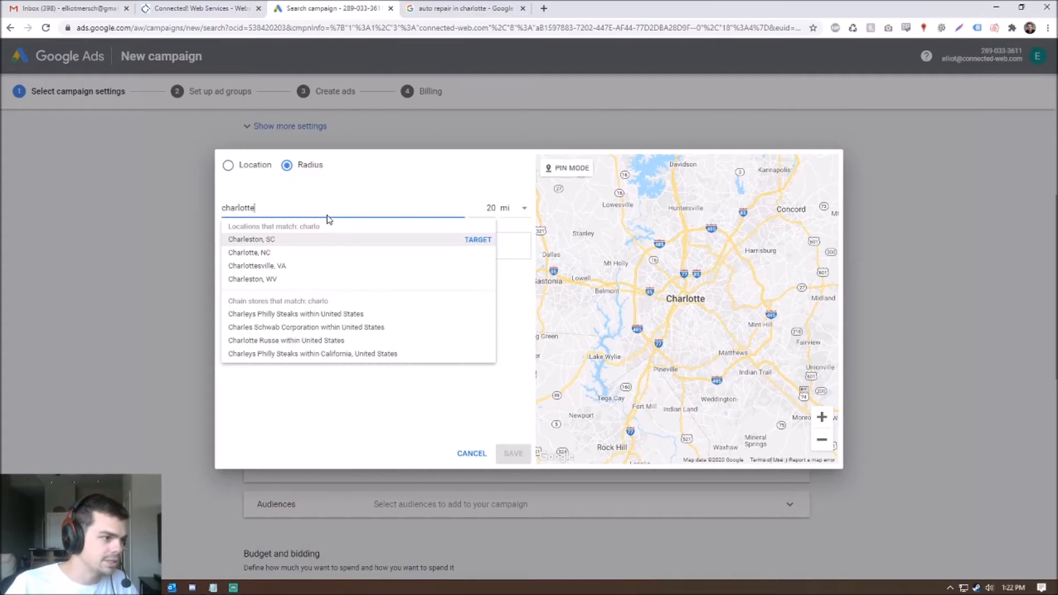
pyautogui.click(475, 239)
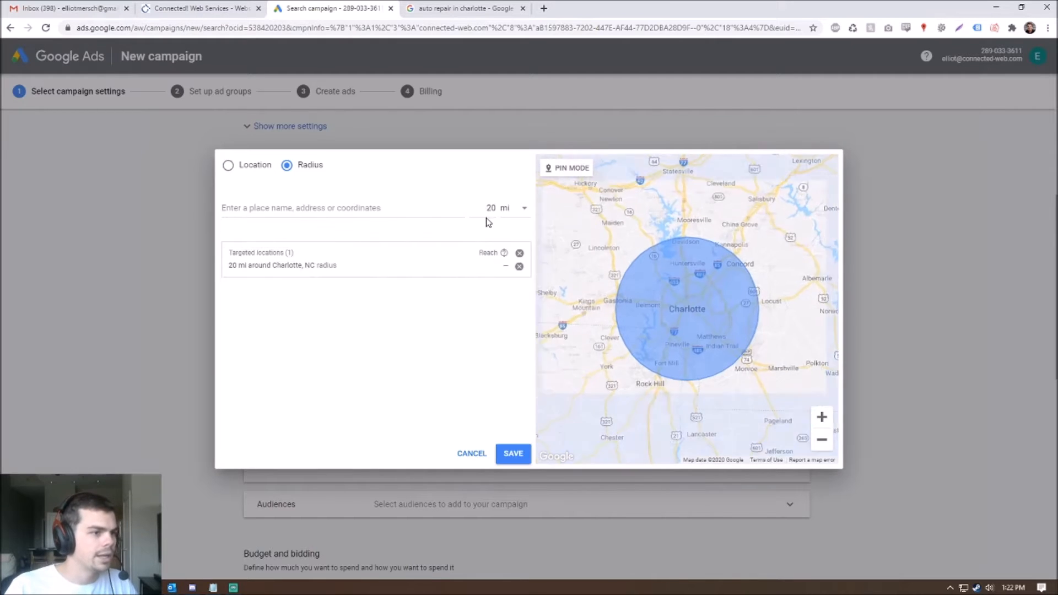
pyautogui.doubleClick(490, 208)
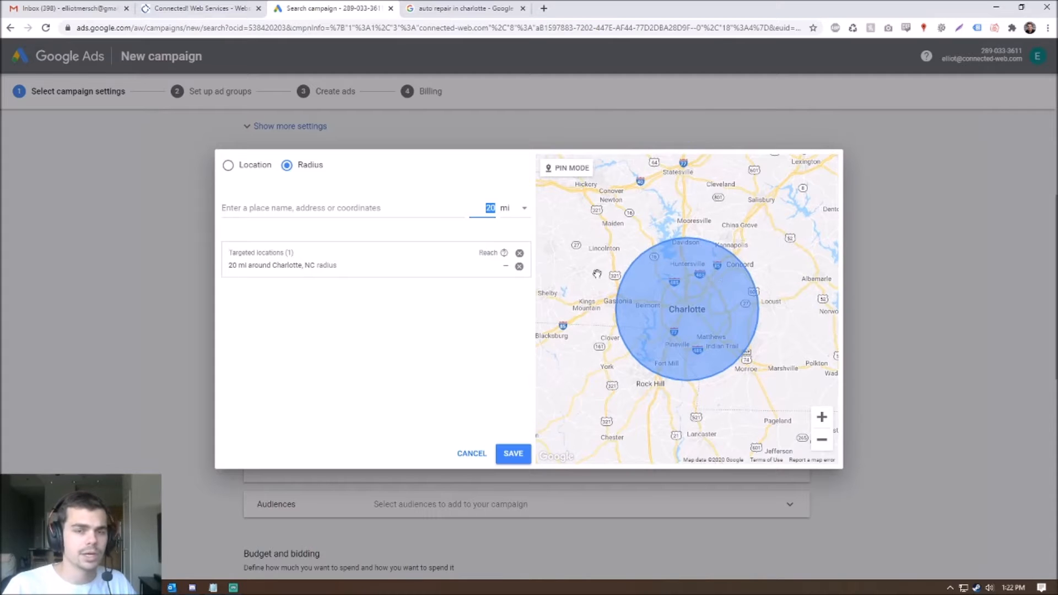
pyautogui.doubleClick(777, 324)
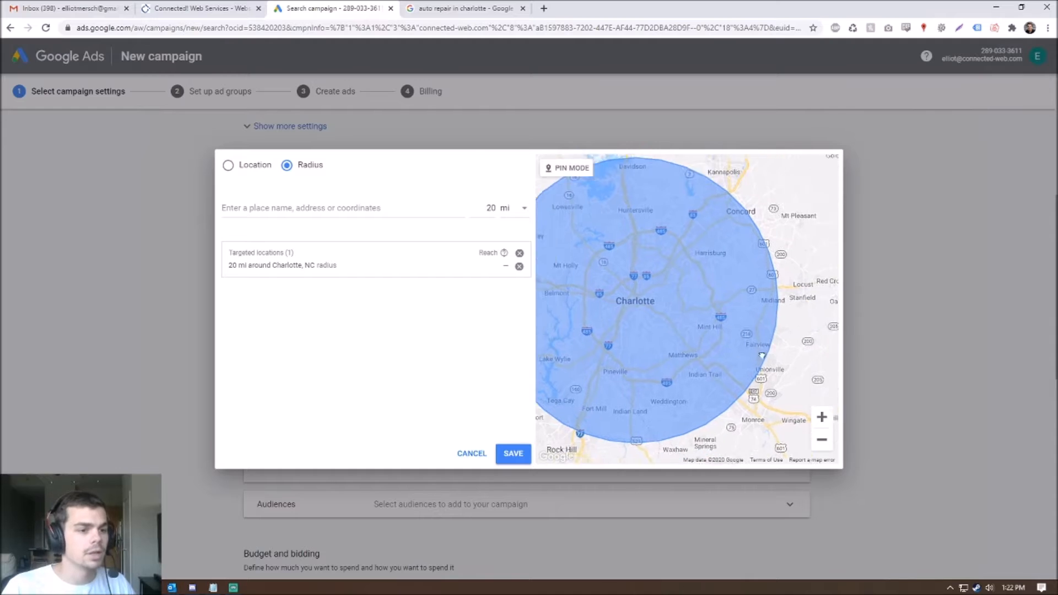
pyautogui.scroll(-2, 744, 358)
pyautogui.click(822, 439)
pyautogui.click(821, 418)
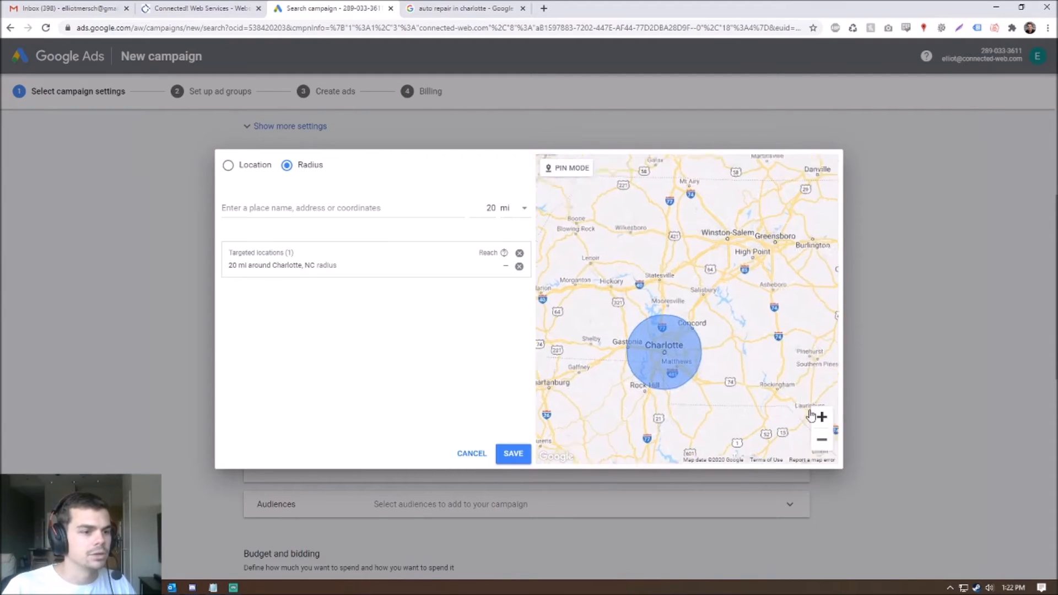
# - Add a 5 mi radius target around Mooresville, NC and view both circles
pyautogui.click(304, 205)
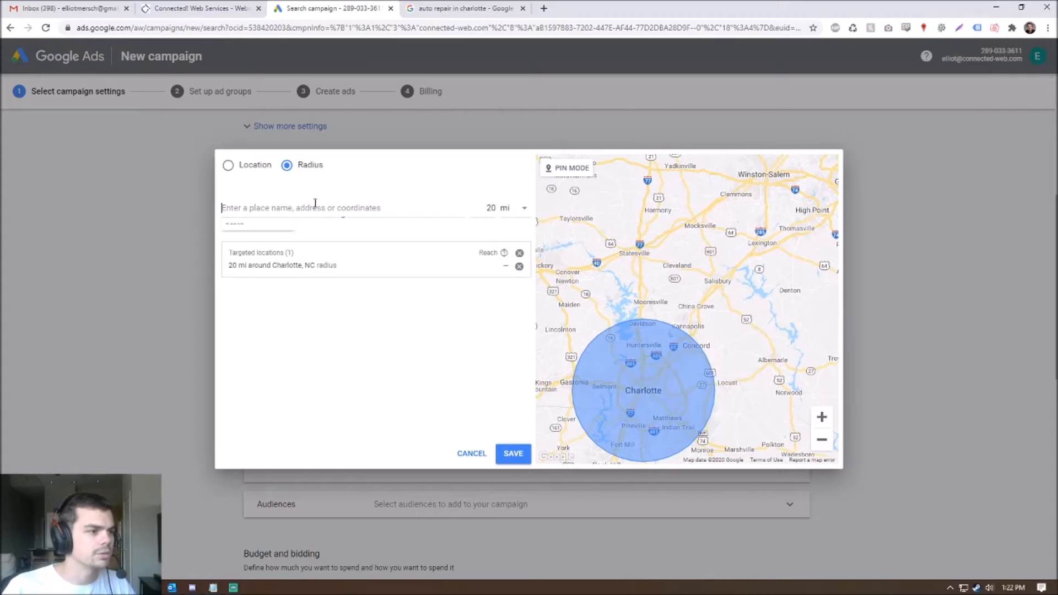
pyautogui.doubleClick(488, 207)
pyautogui.write('5')
pyautogui.click(345, 206)
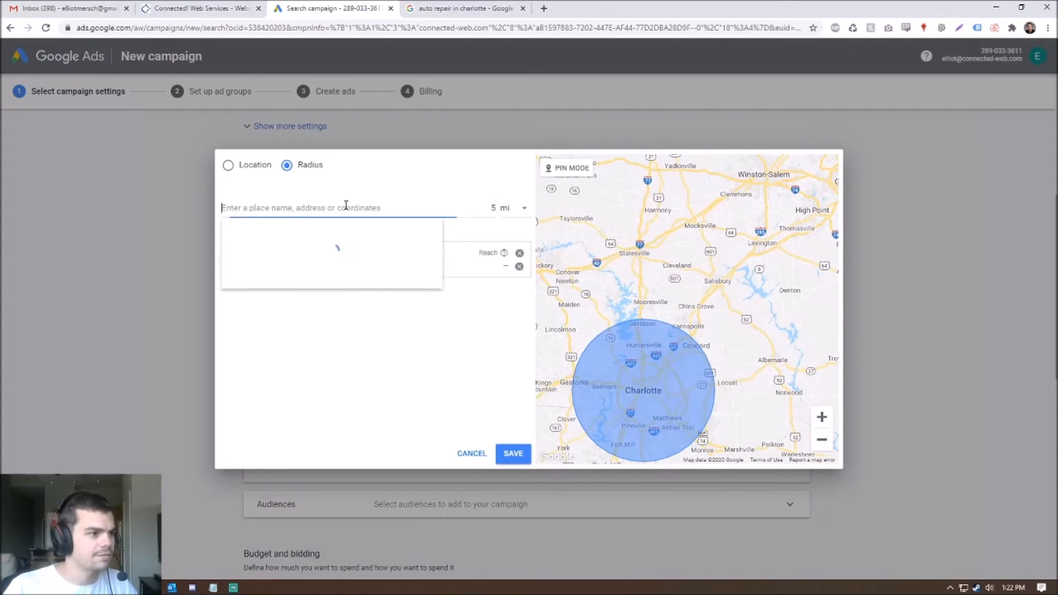
pyautogui.write('moore')
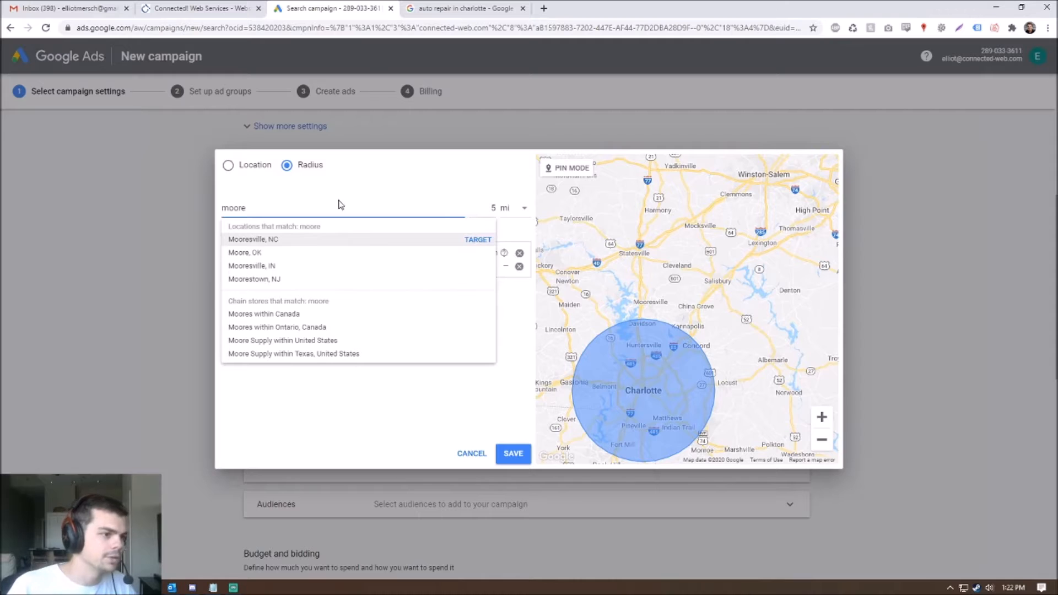
pyautogui.click(469, 240)
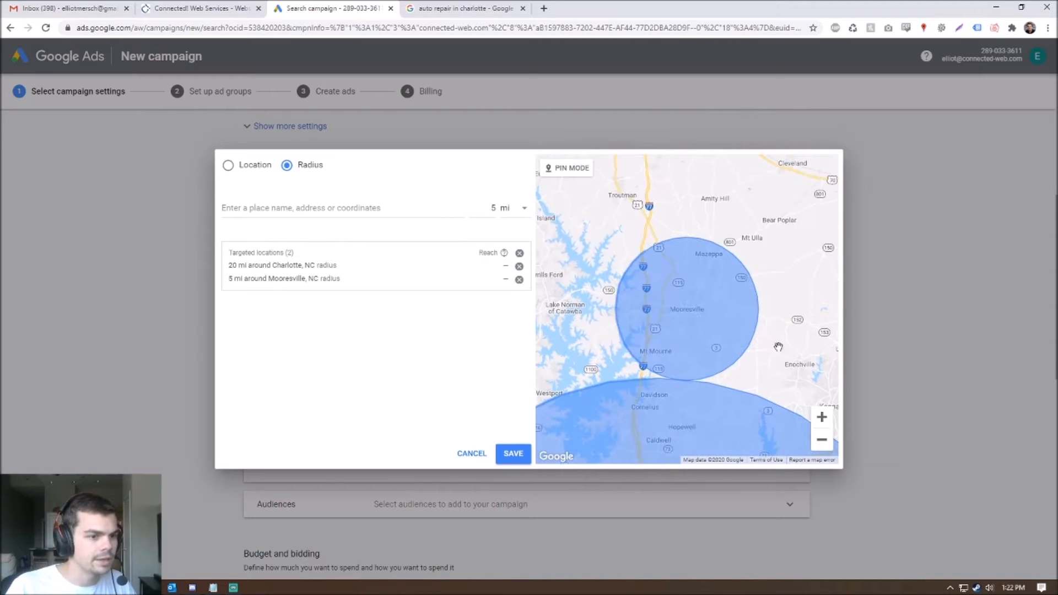
pyautogui.doubleClick(825, 442)
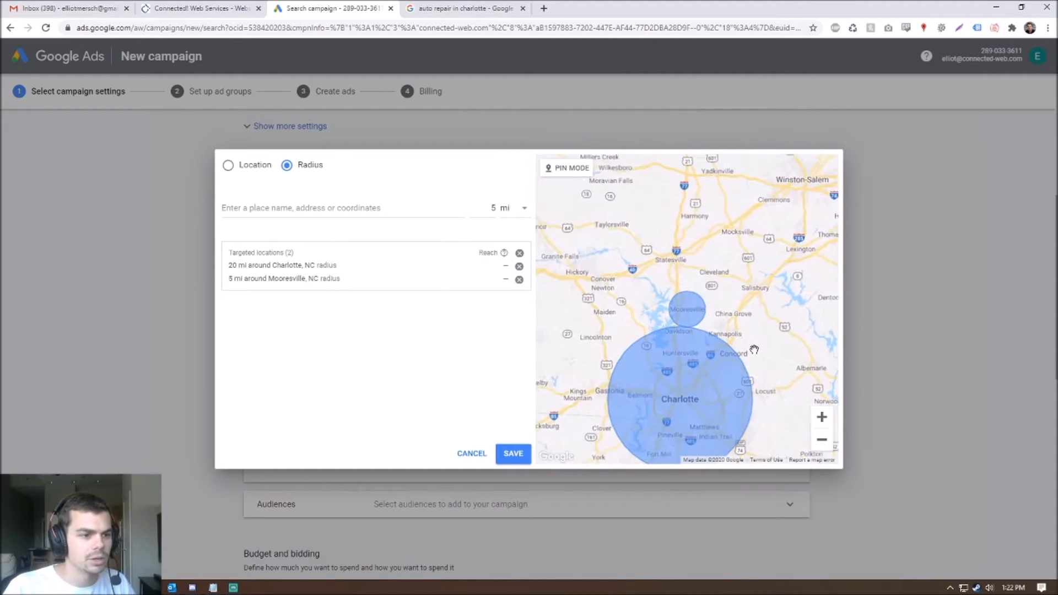
pyautogui.moveTo(754, 345); pyautogui.dragTo(729, 252)
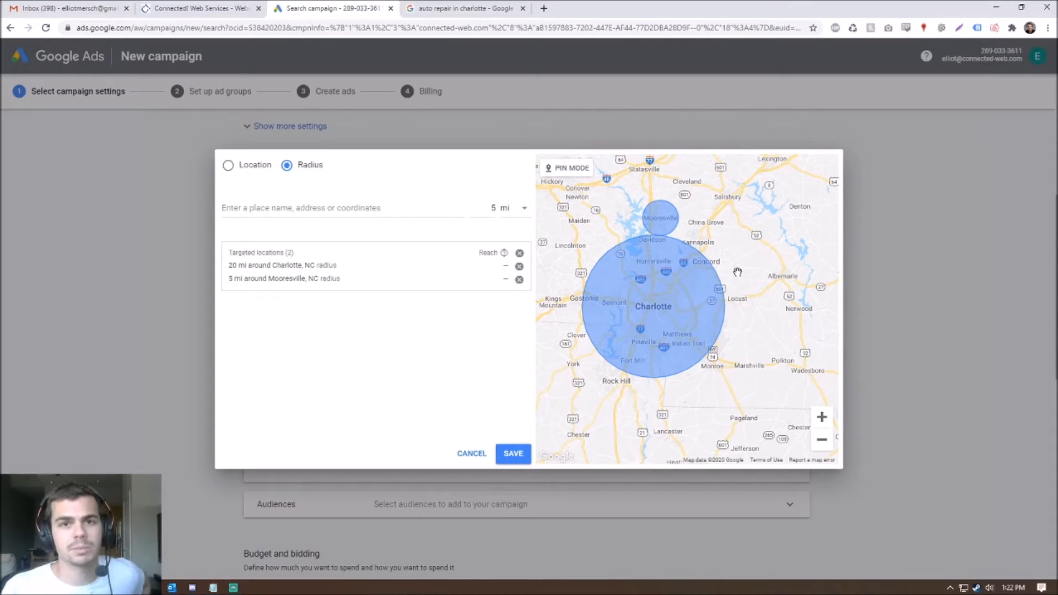
# - Save the Charlotte and Mooresville radius targets and scroll to Budget and bidding
pyautogui.click(512, 454)
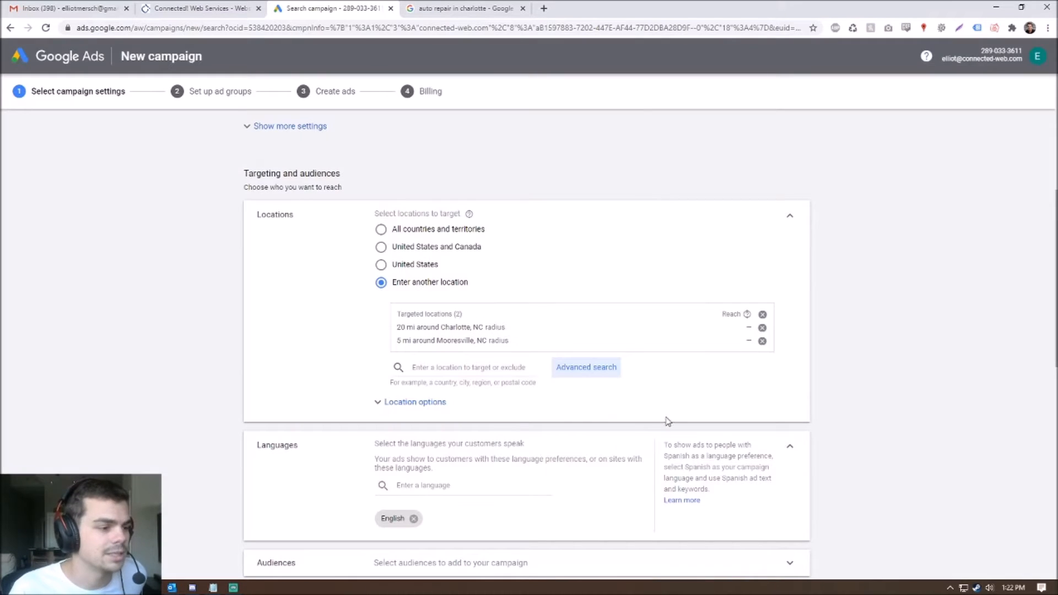
pyautogui.scroll(-2, 672, 416)
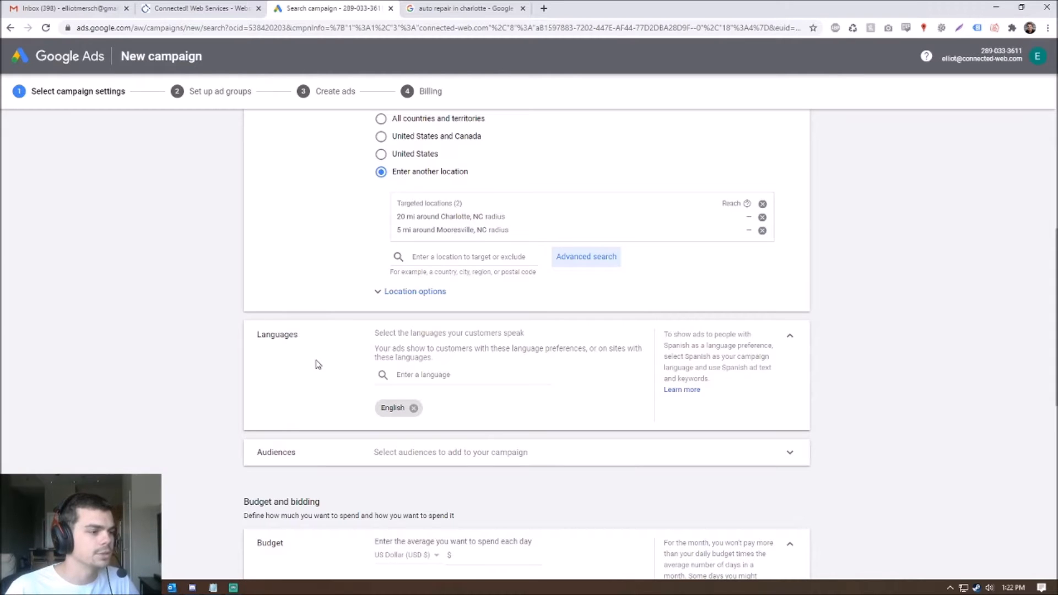
pyautogui.scroll(-1, 610, 489)
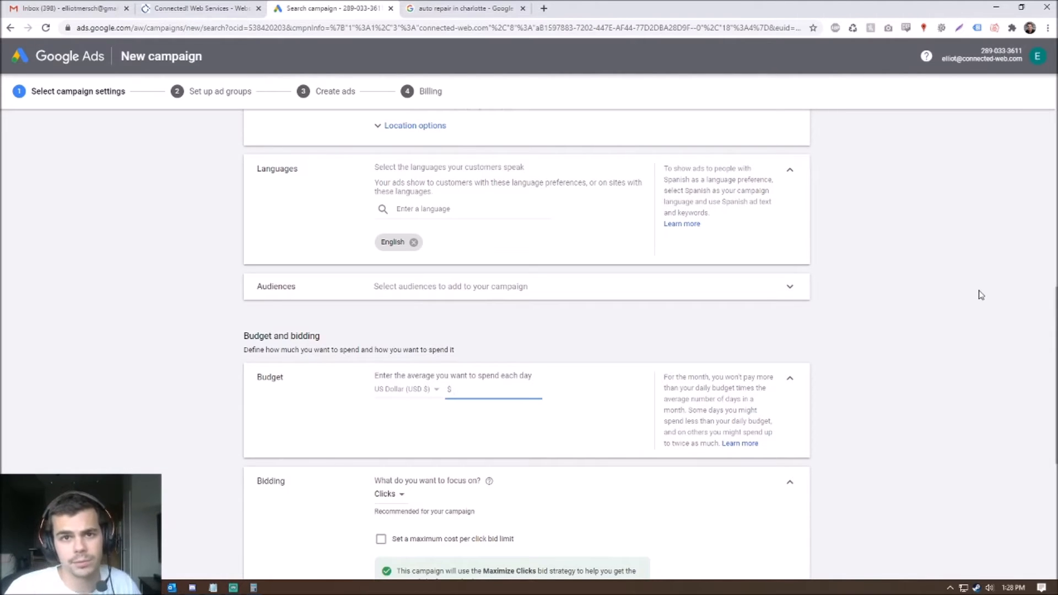
pyautogui.click(253, 588)
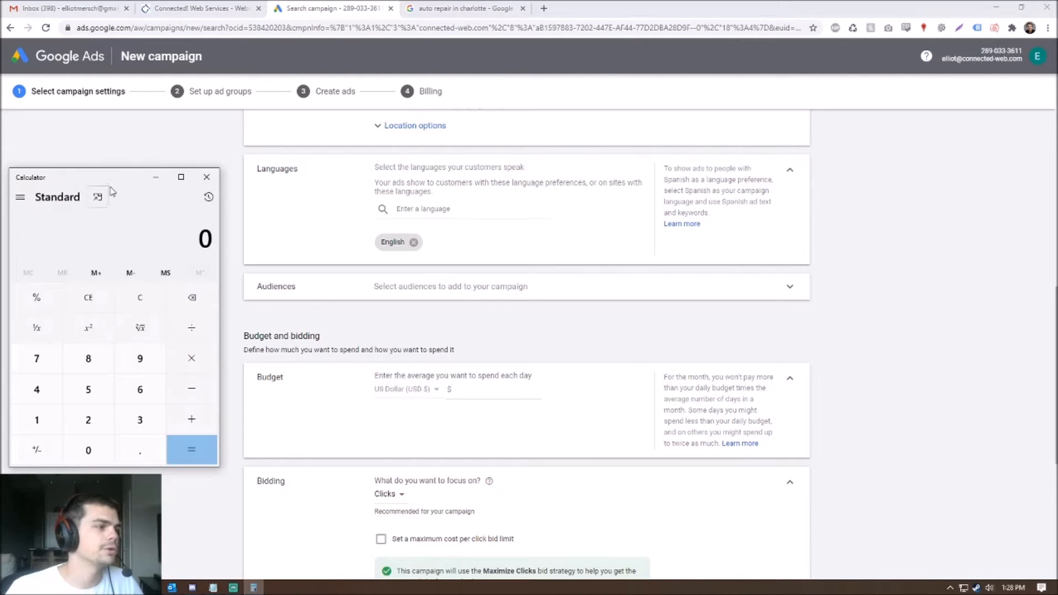
# - Compute 500 ÷ 30.4 in Calculator and enter 16.45 as the average daily budget
pyautogui.write('500')
pyautogui.press('/')
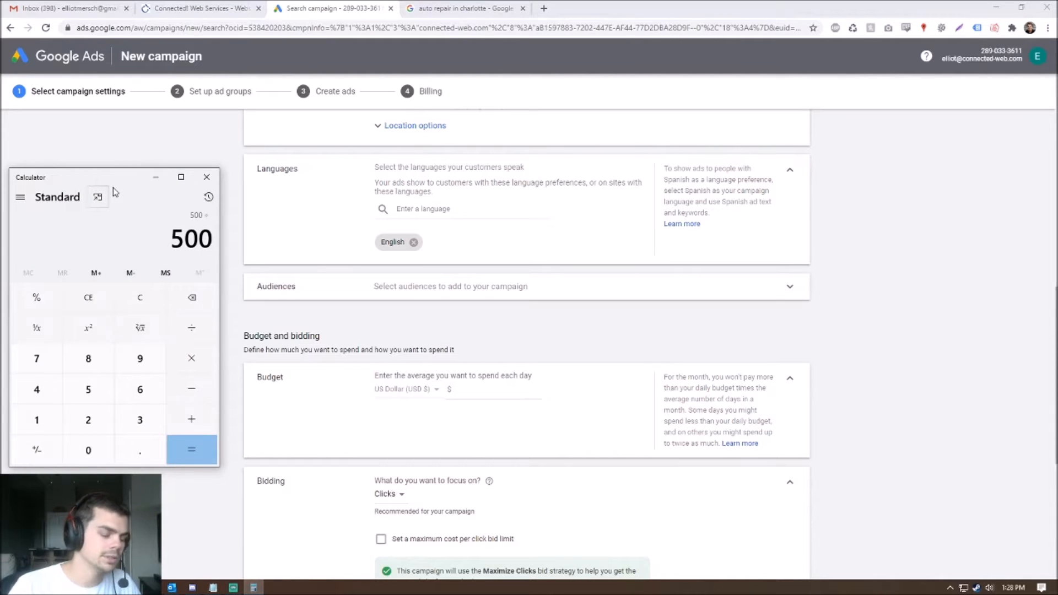
pyautogui.write('30.4')
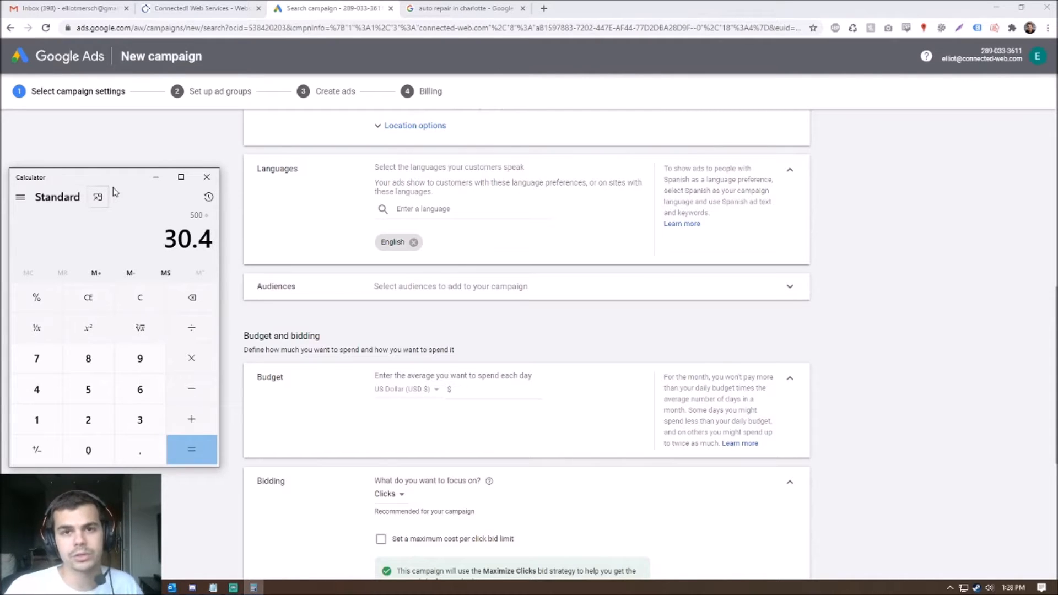
pyautogui.press('Return')
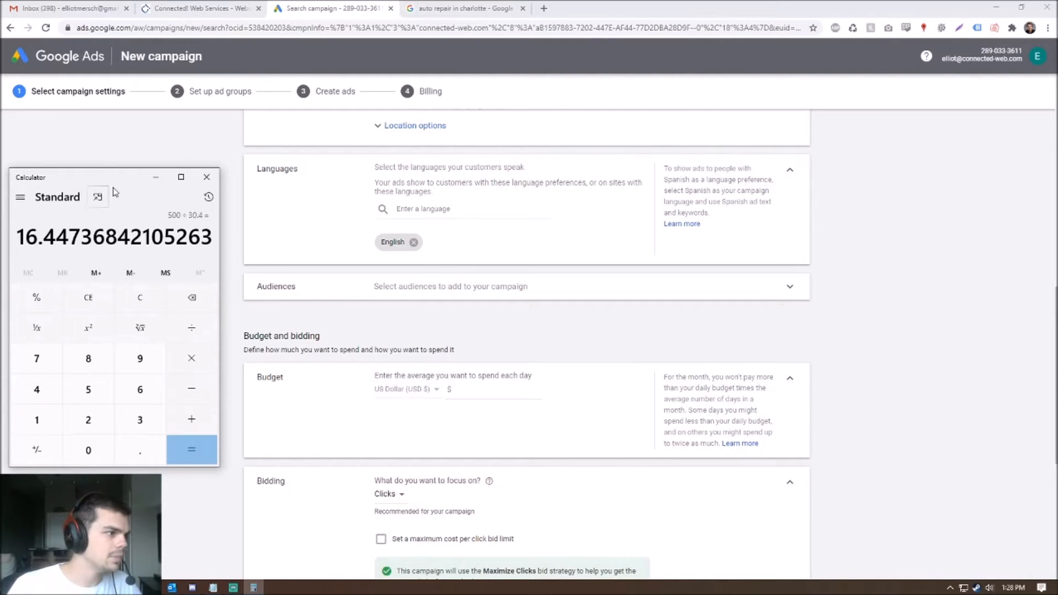
pyautogui.click(489, 386)
pyautogui.write('16.45')
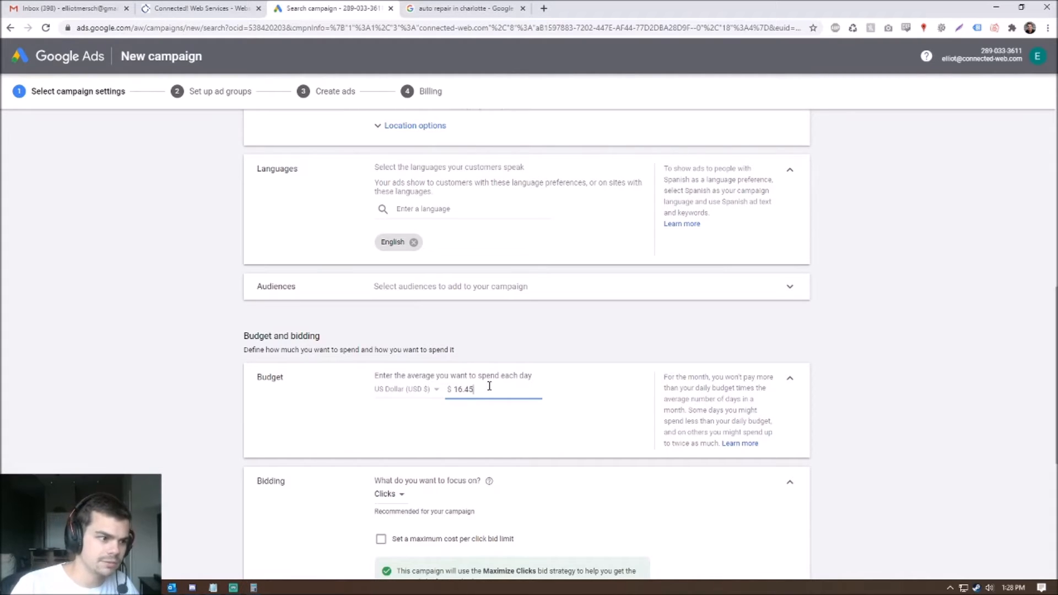
pyautogui.click(518, 431)
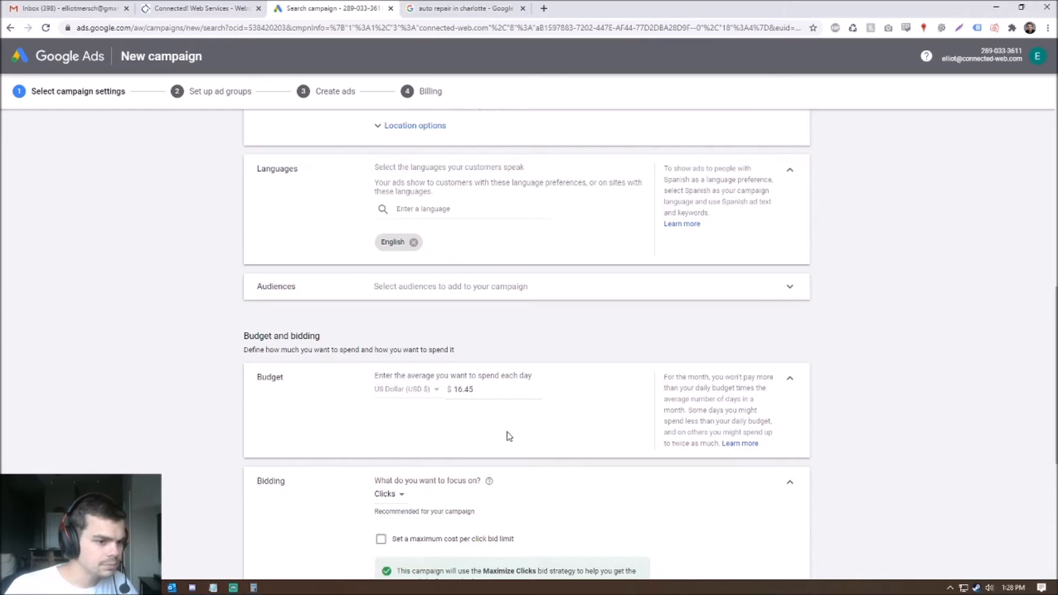
pyautogui.scroll(-2, 507, 433)
pyautogui.doubleClick(489, 280)
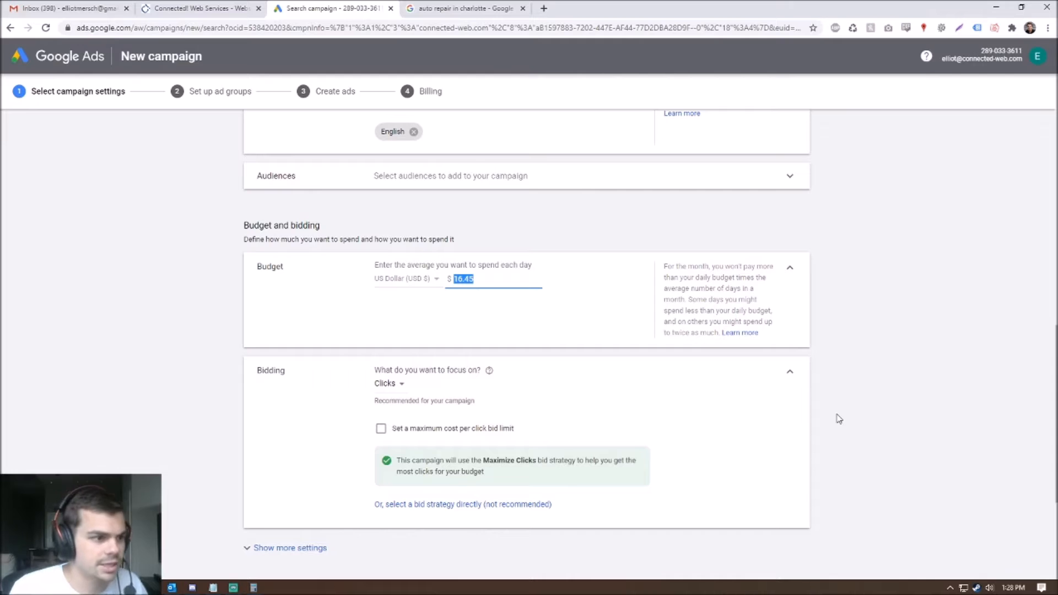
pyautogui.click(535, 278)
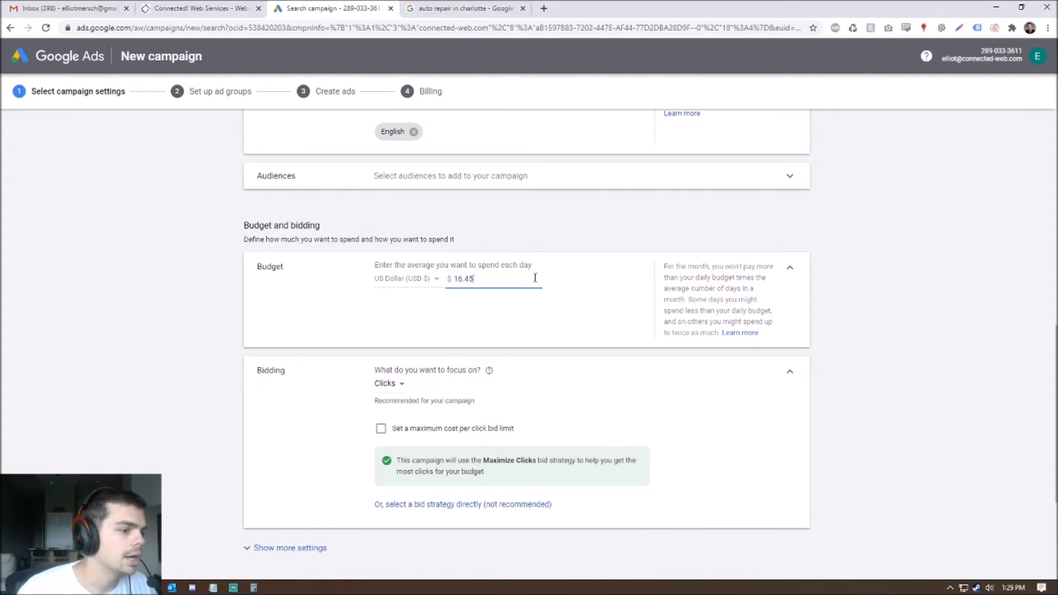
pyautogui.scroll(-2, 551, 282)
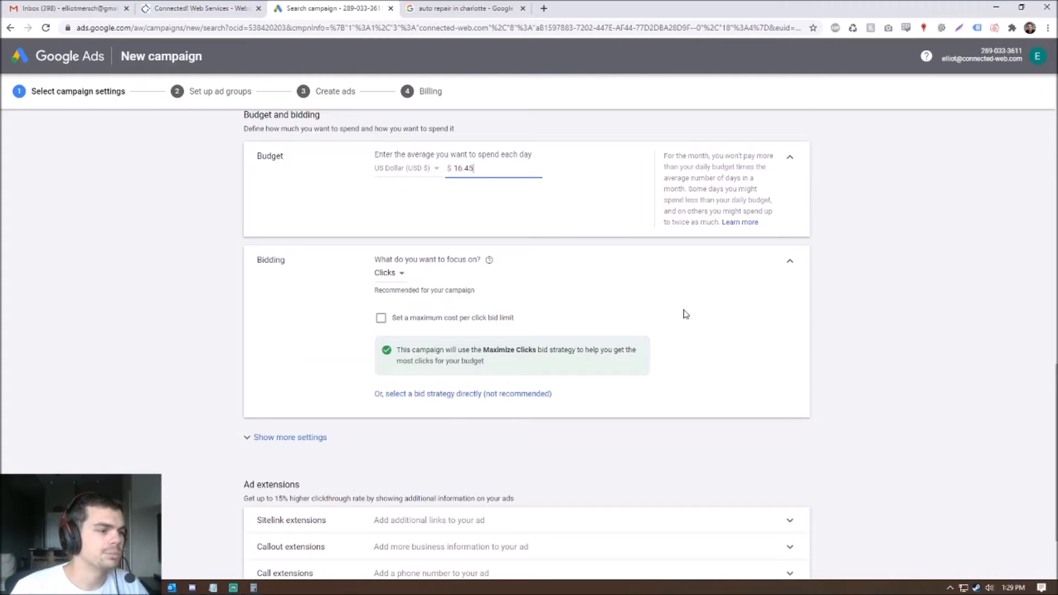
pyautogui.click(389, 273)
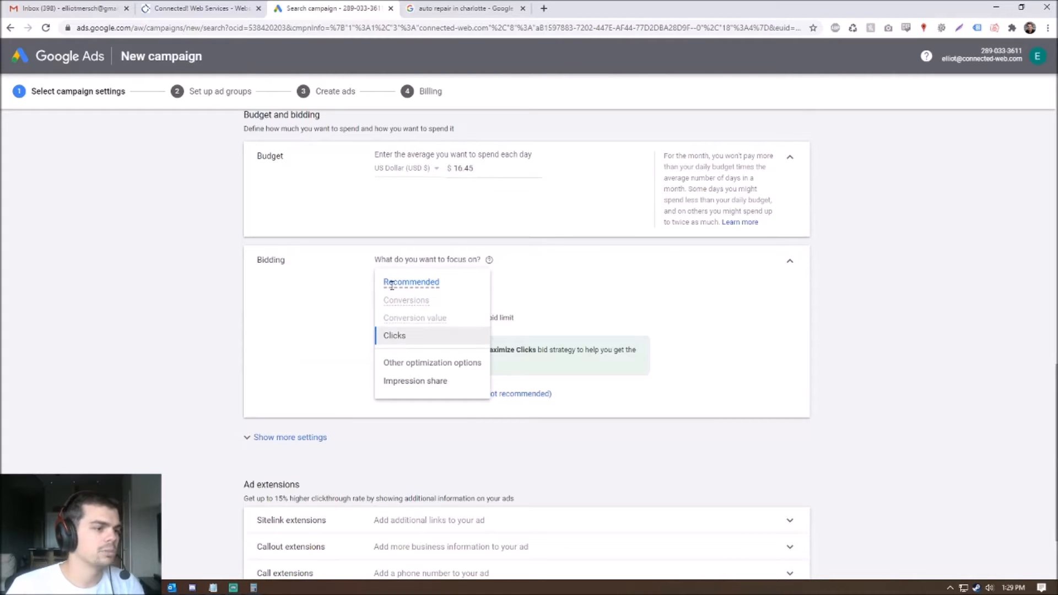
pyautogui.click(413, 336)
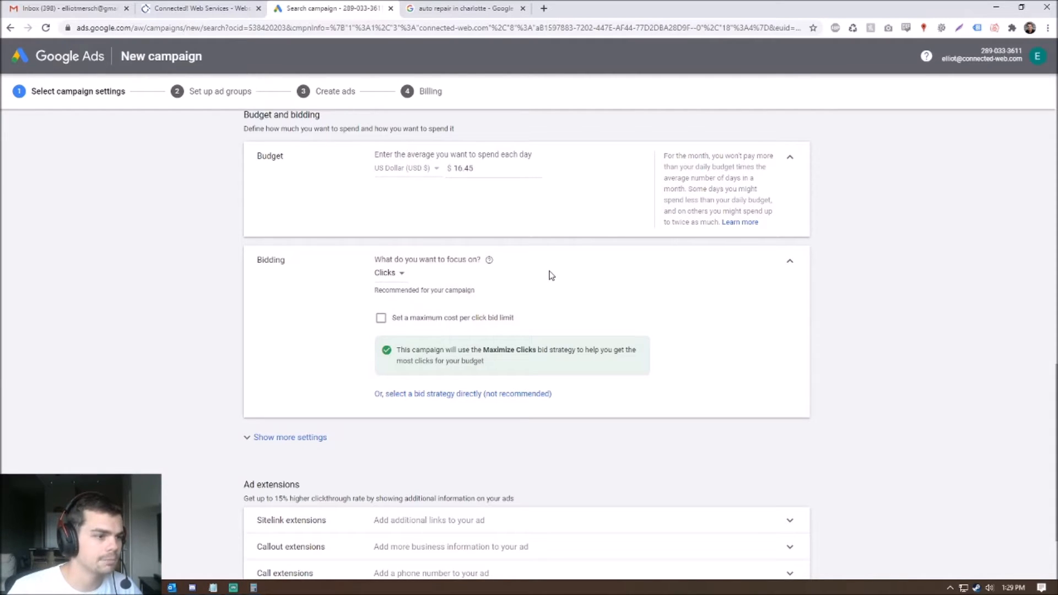
pyautogui.click(381, 318)
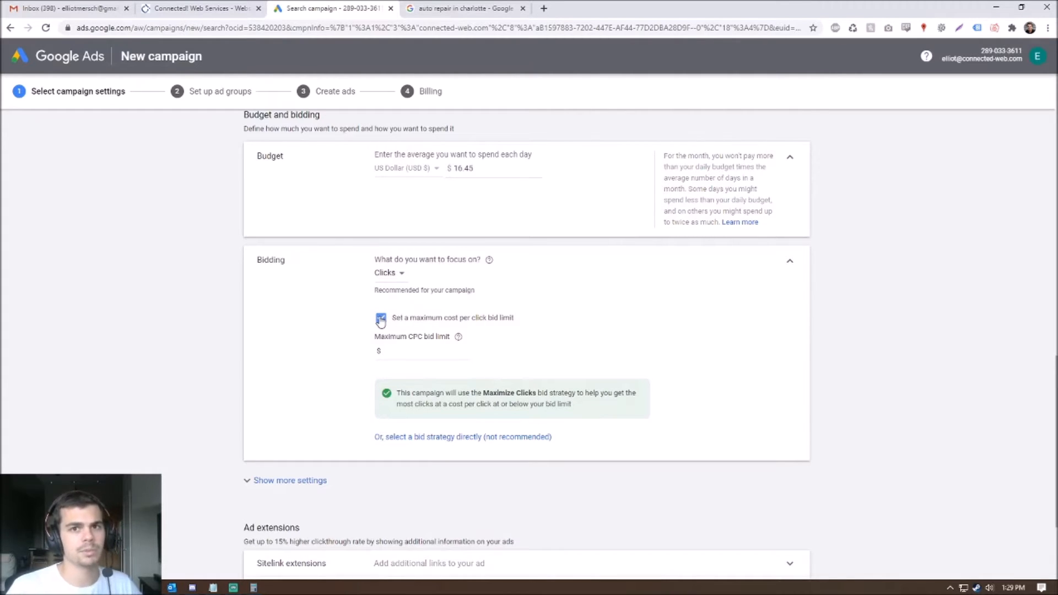
pyautogui.click(380, 320)
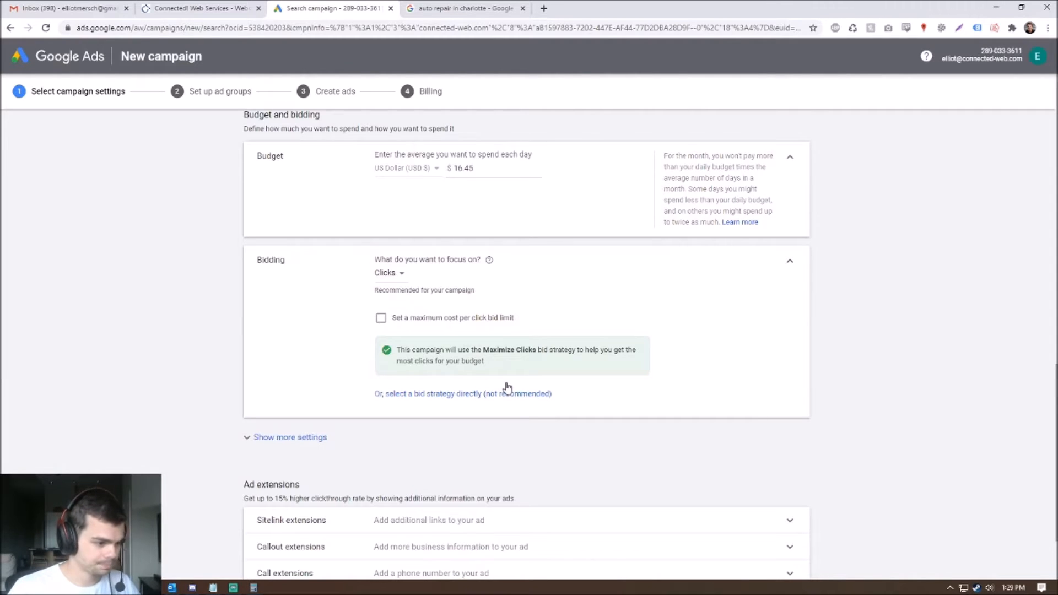
pyautogui.scroll(-3, 508, 387)
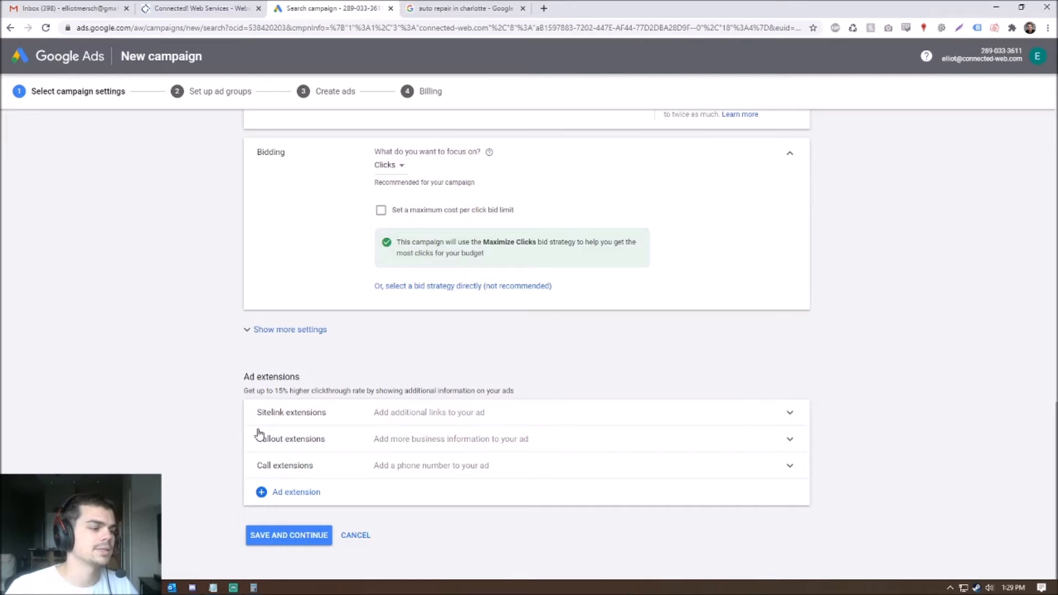
# - Save the Connected Web Campaign settings and proceed to the Set up ad groups step
pyautogui.click(288, 536)
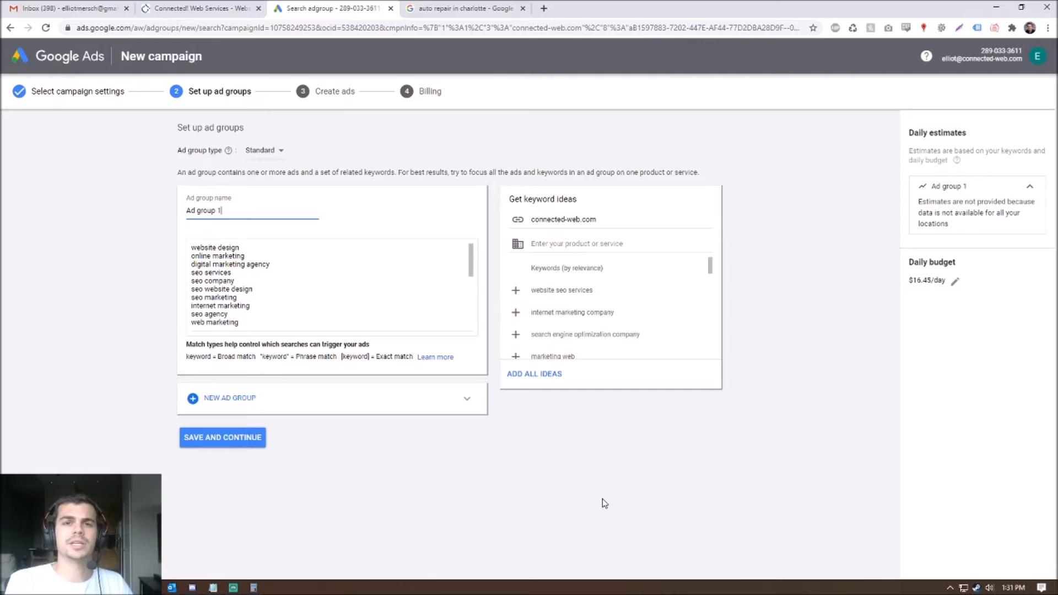
# - Rename Ad group 1 to 'Website Development'
pyautogui.tripleClick(212, 211)
pyautogui.write('Website Development')
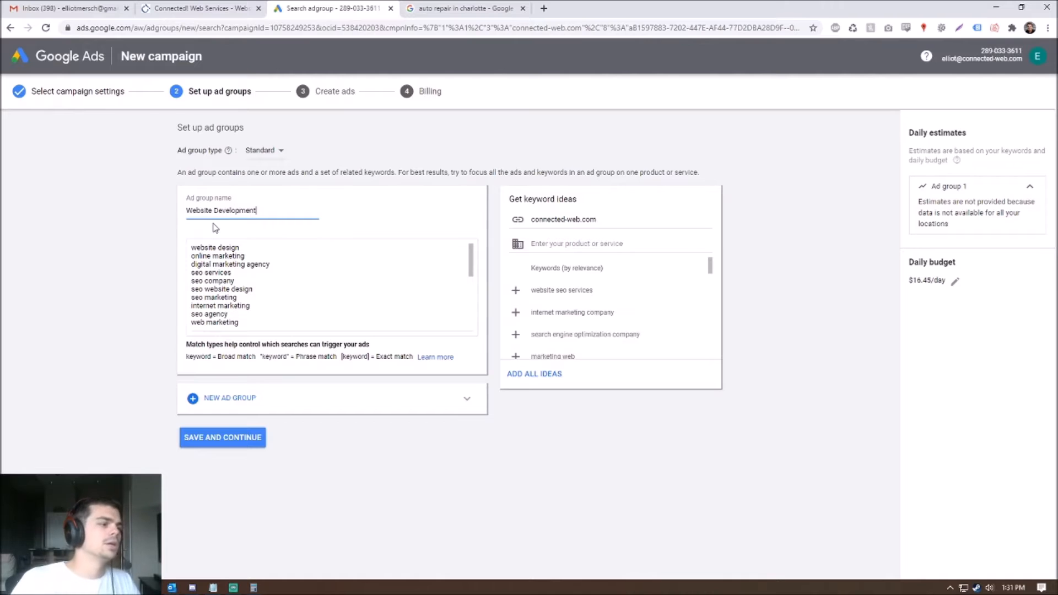
pyautogui.scroll(-3, 323, 316)
pyautogui.scroll(3, 310, 303)
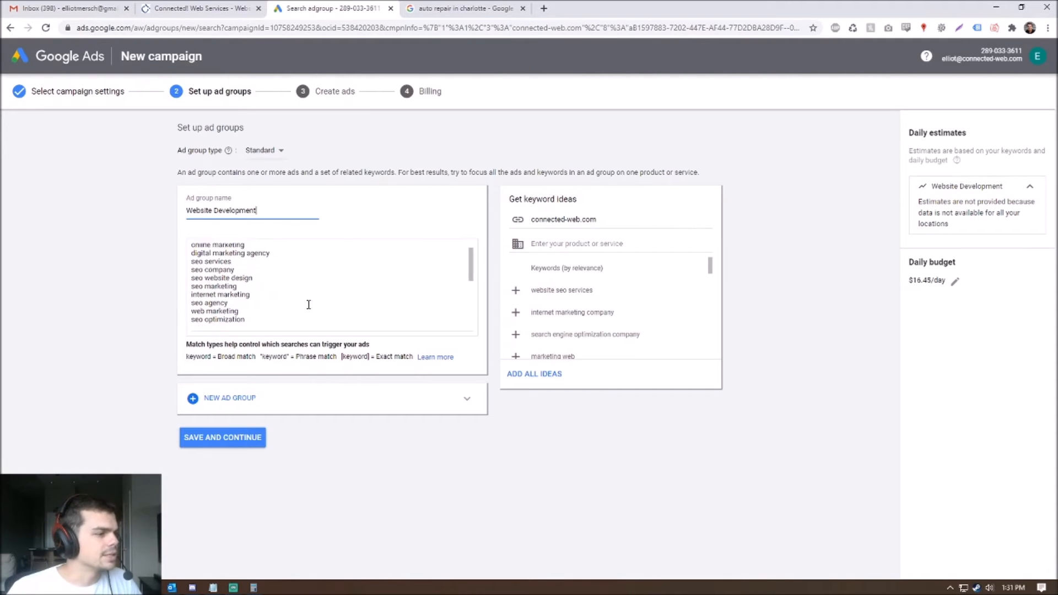
pyautogui.scroll(-5, 309, 305)
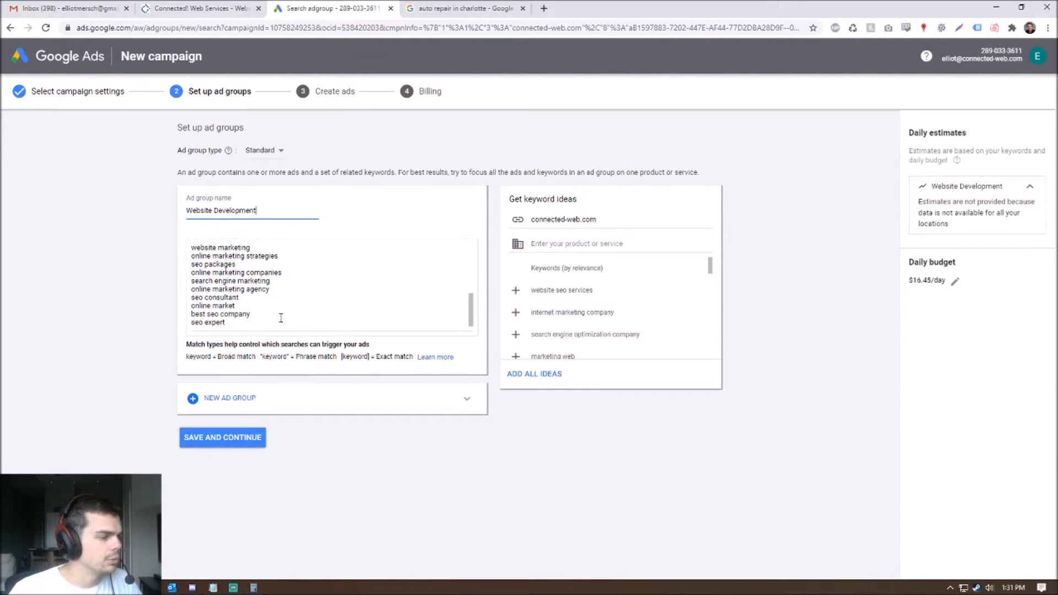
pyautogui.scroll(5, 272, 320)
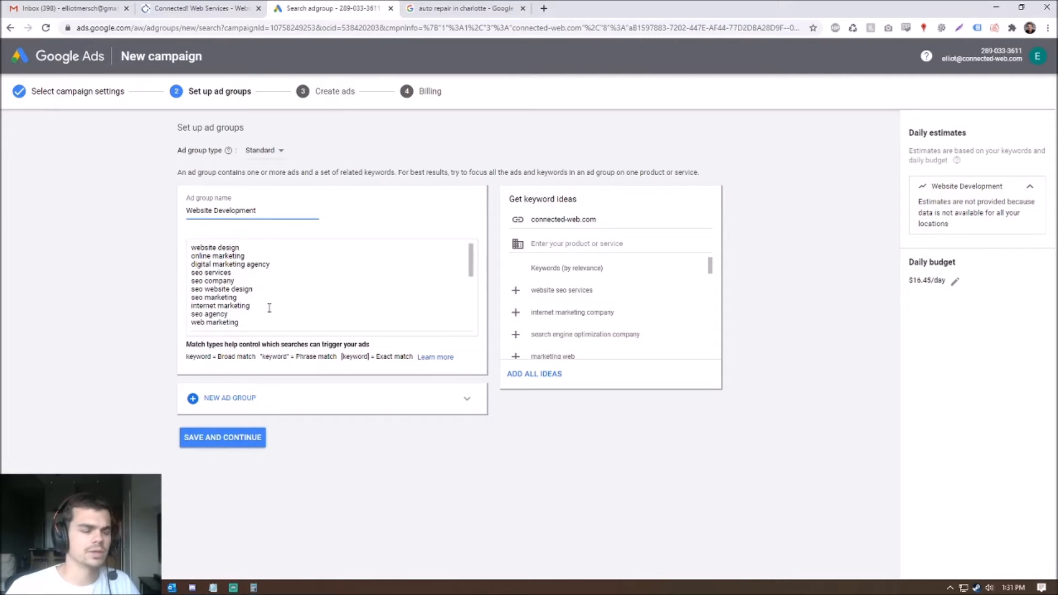
# - Delete all suggested keywords such as website design and seo services from the keyword box
pyautogui.moveTo(260, 306); pyautogui.dragTo(205, 282)
pyautogui.click(369, 297)
pyautogui.scroll(-5, 368, 299)
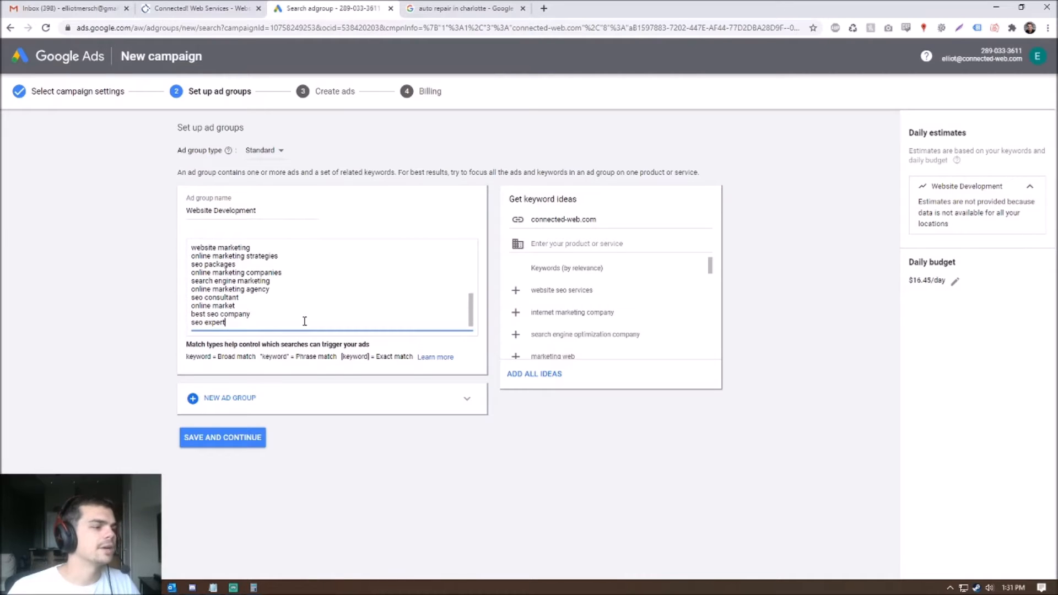
pyautogui.hotkey('ctrl', 'a')
pyautogui.press('BackSpace')
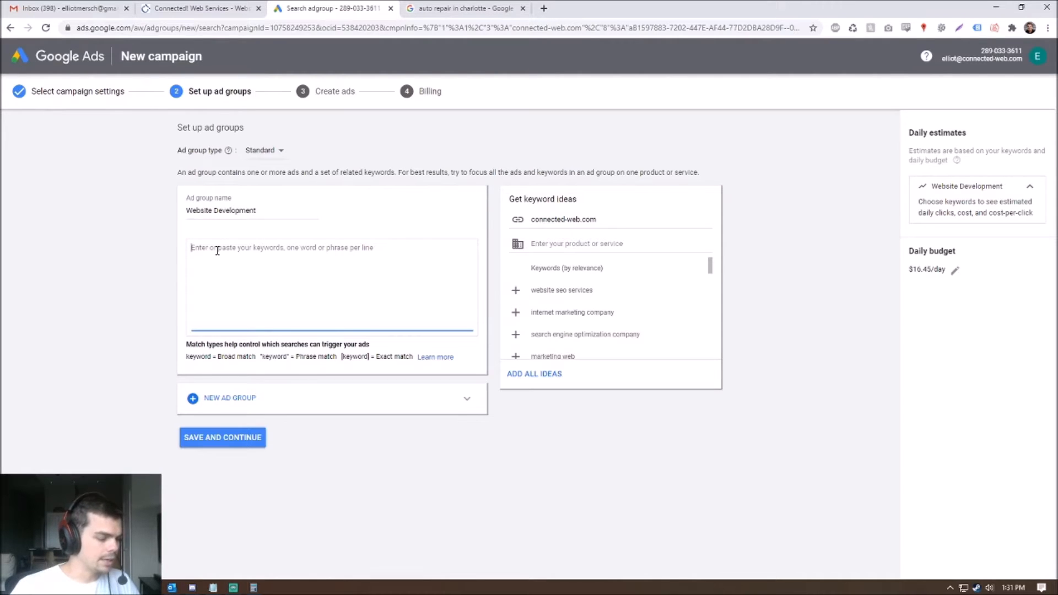
# - Restore the suggested keyword list, then delete every keyword except website design
pyautogui.hotkey('ctrl', 'z')
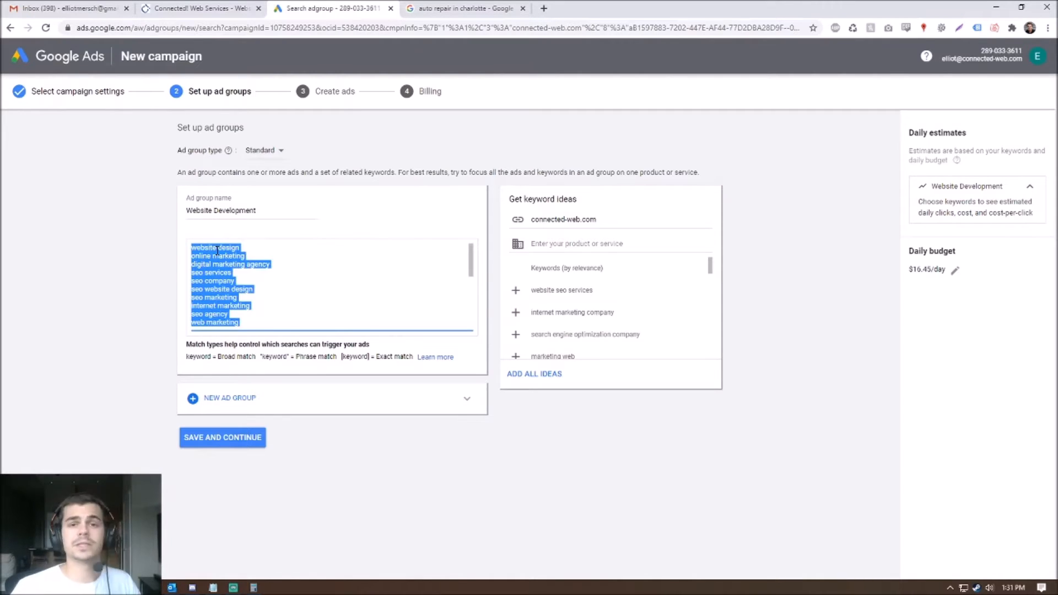
pyautogui.click(290, 263)
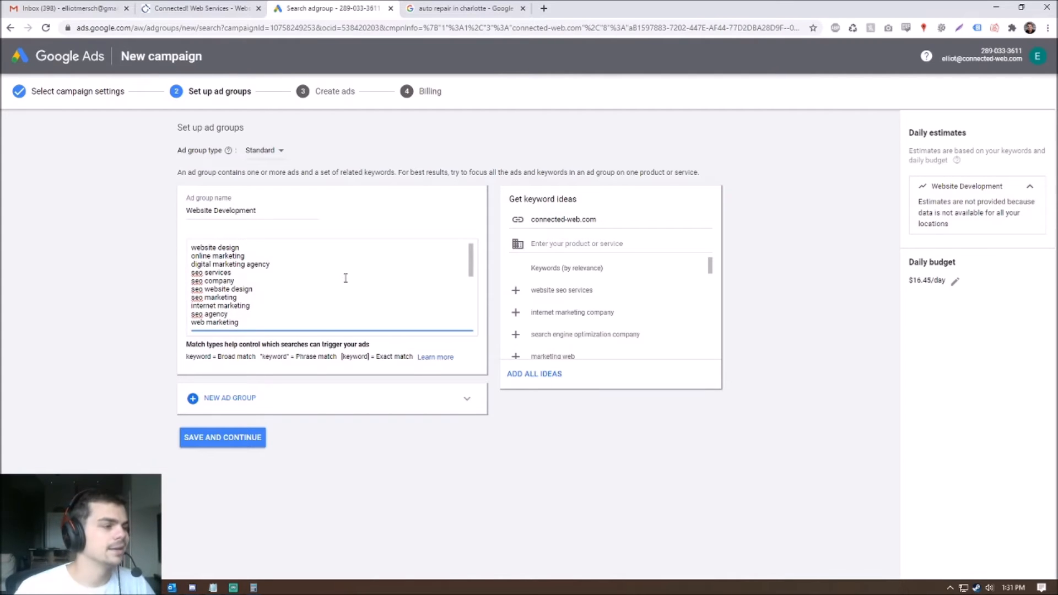
pyautogui.moveTo(282, 247); pyautogui.dragTo(194, 231)
pyautogui.click(292, 296)
pyautogui.scroll(-3, 290, 301)
pyautogui.moveTo(295, 314); pyautogui.dragTo(76, 194)
pyautogui.moveTo(147, 253); pyautogui.dragTo(177, 262)
pyautogui.press('BackSpace')
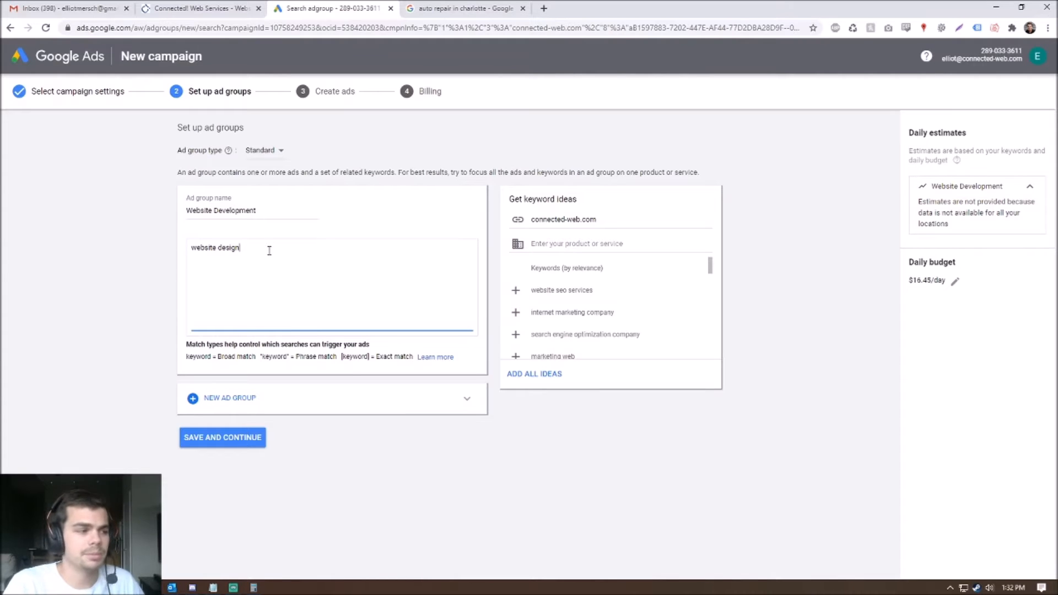
# - Select the remaining website design keyword so it can be overwritten
pyautogui.tripleClick(224, 248)
pyautogui.moveTo(256, 250); pyautogui.dragTo(174, 253)
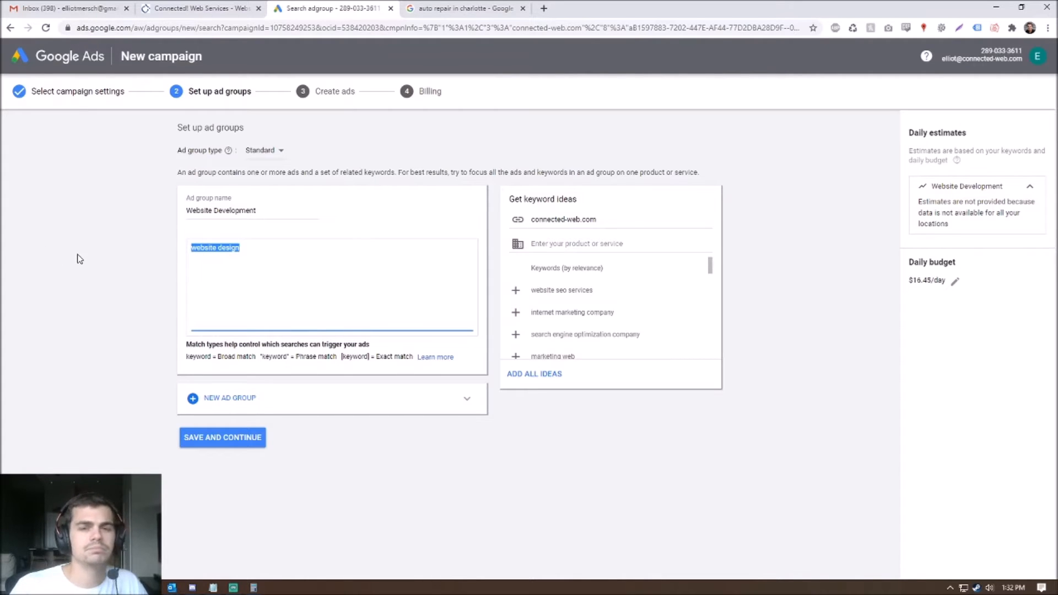
pyautogui.click(243, 282)
pyautogui.moveTo(287, 262); pyautogui.dragTo(169, 236)
pyautogui.click(319, 261)
pyautogui.moveTo(294, 252); pyautogui.dragTo(120, 228)
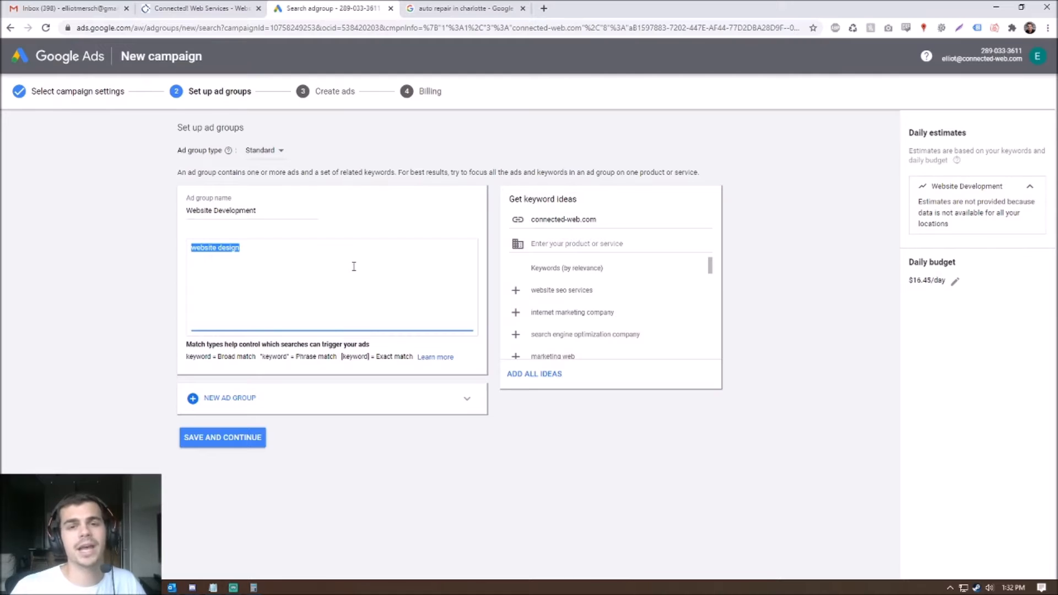
pyautogui.moveTo(354, 267); pyautogui.dragTo(9, 228)
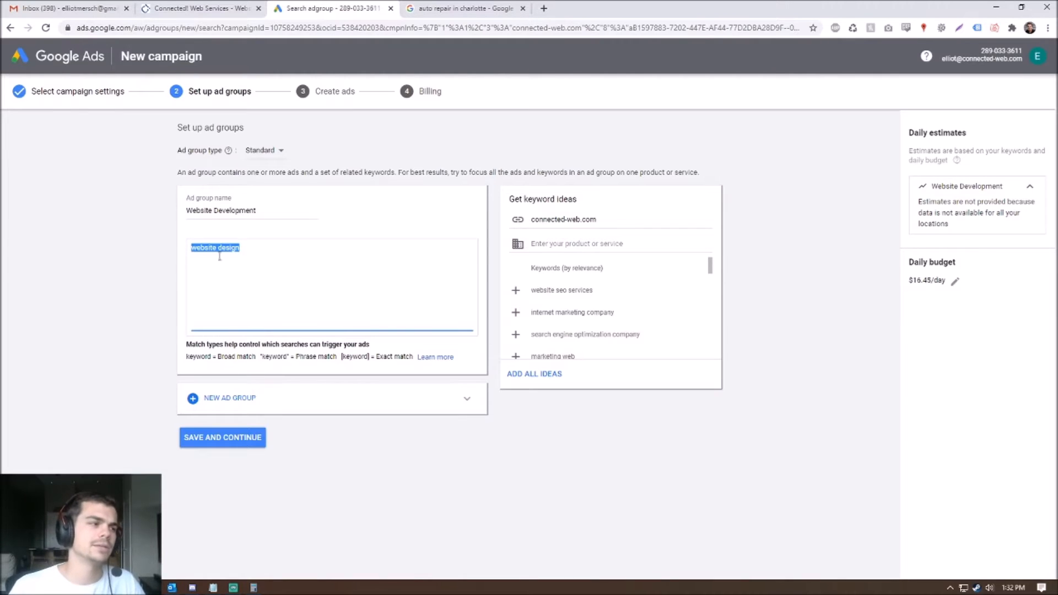
pyautogui.click(266, 263)
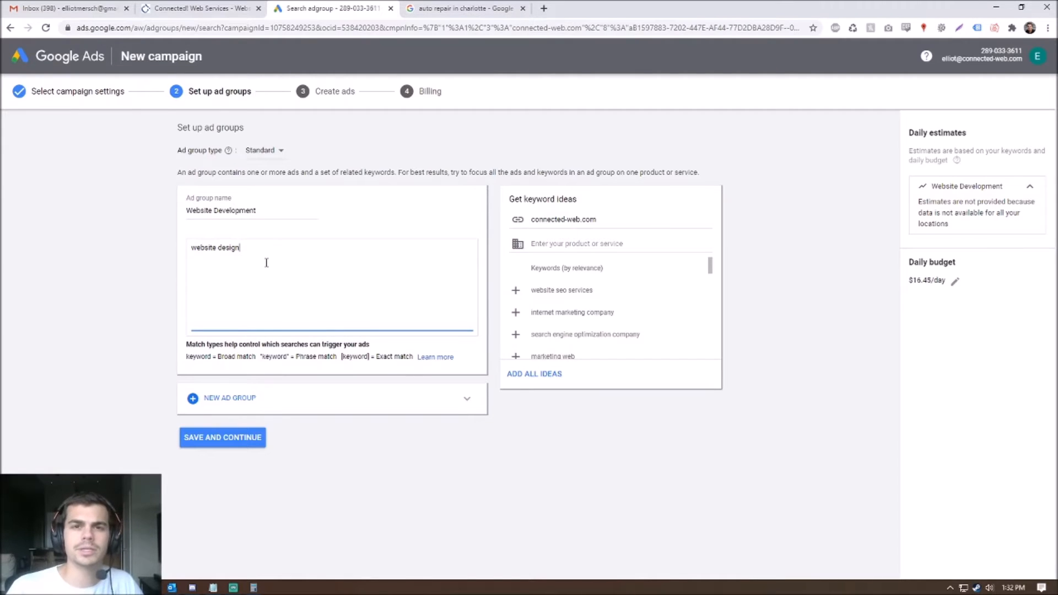
pyautogui.moveTo(274, 259); pyautogui.dragTo(29, 230)
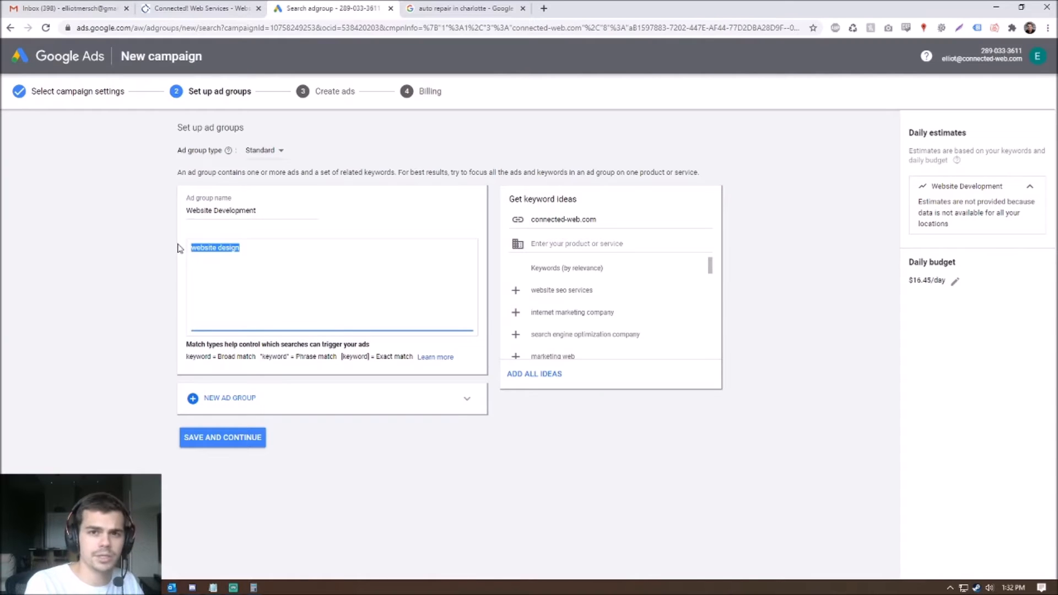
# - Overwrite website design with +website +design +services and add +website +development +services below
pyautogui.write('+')
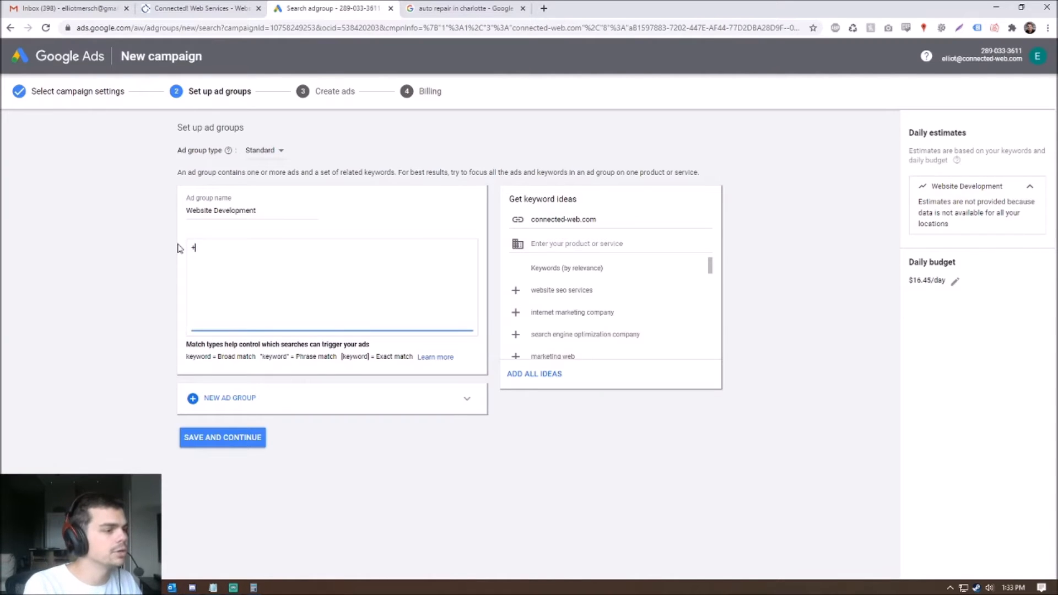
pyautogui.write('website +design')
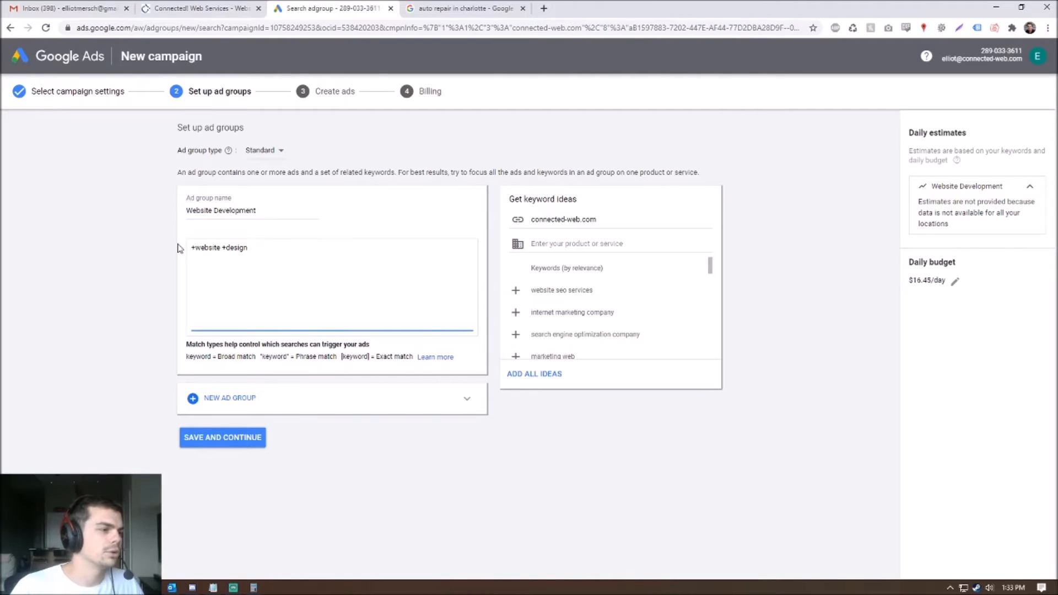
pyautogui.write('+services')
pyautogui.press('Return')
pyautogui.write('+')
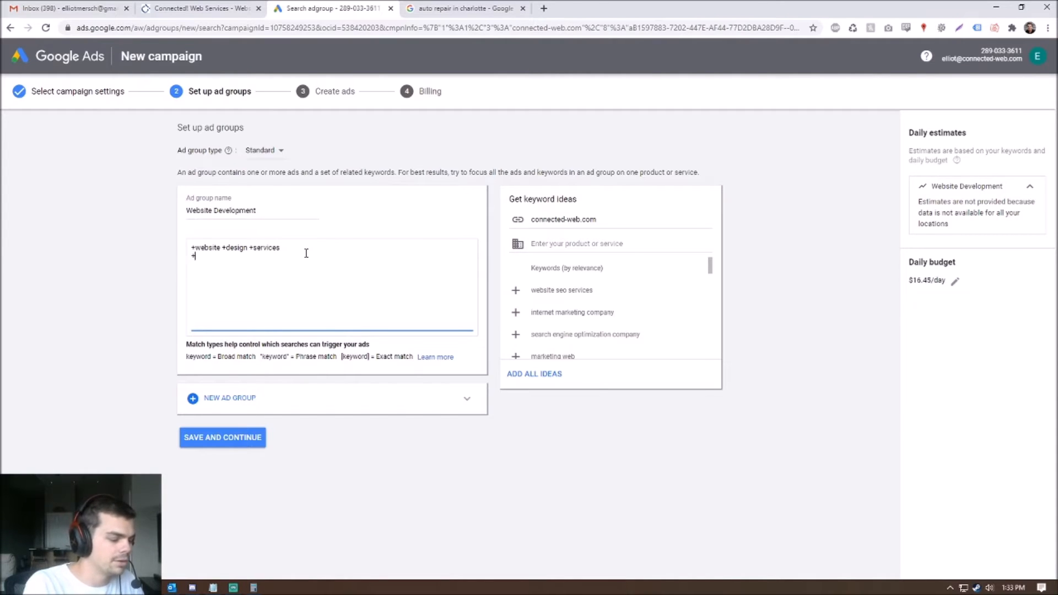
pyautogui.write('website +development +services')
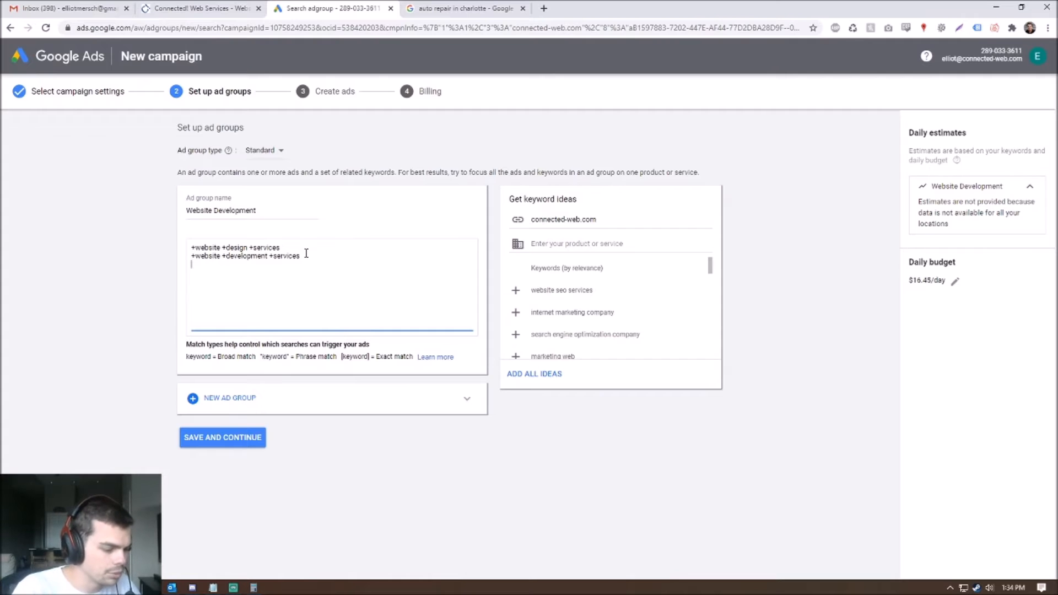
# - Add keywords +web +design +company, +web +development +company and +website +company on separate lines
pyautogui.write('+')
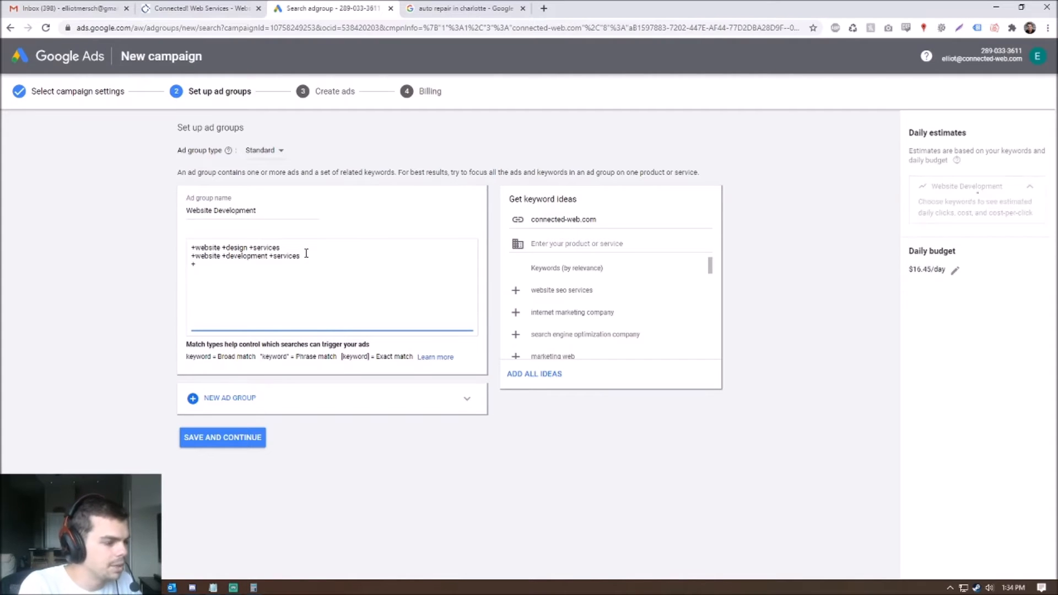
pyautogui.write('web +')
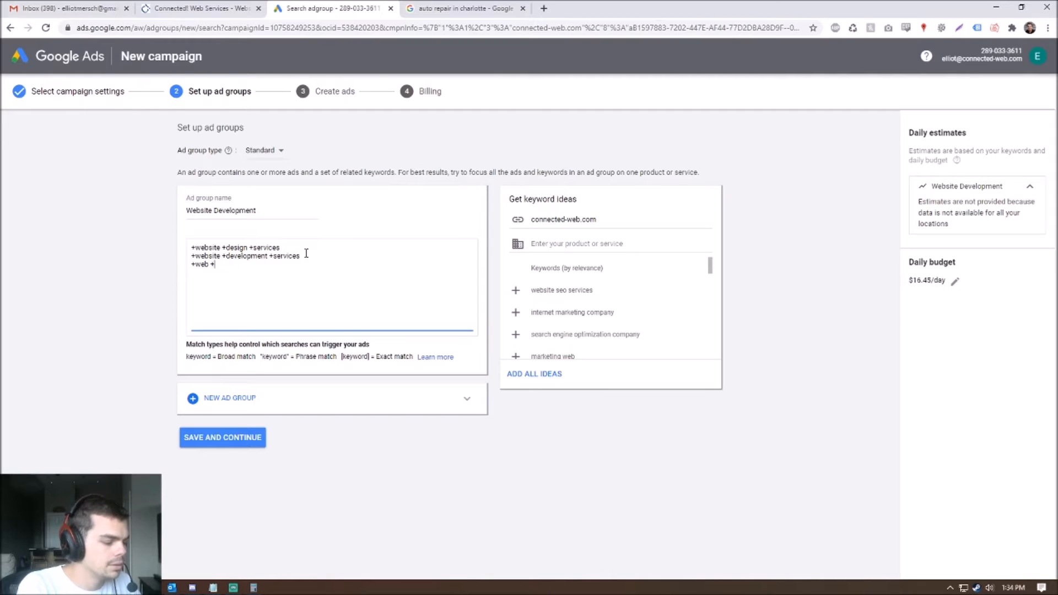
pyautogui.write('d')
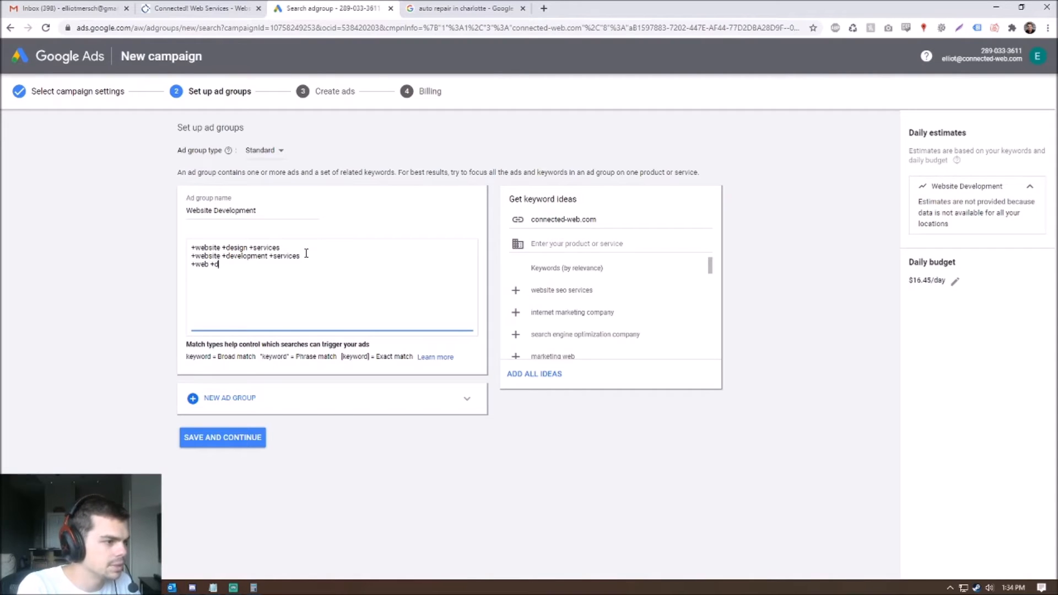
pyautogui.write('esign +company')
pyautogui.press('Return')
pyautogui.write('+web')
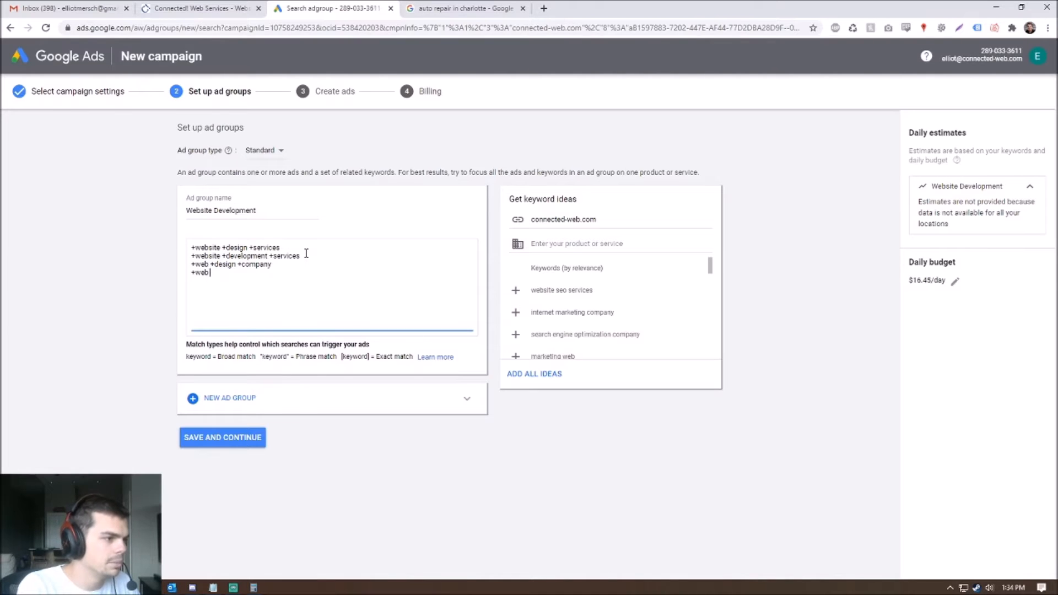
pyautogui.write(' +development +company')
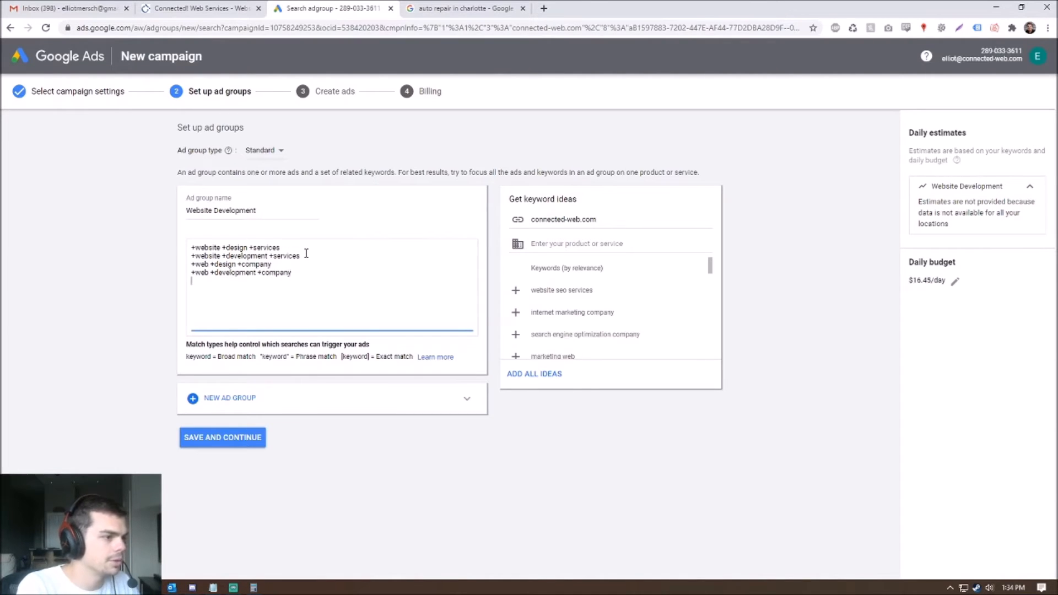
pyautogui.press('Return')
pyautogui.write('+web')
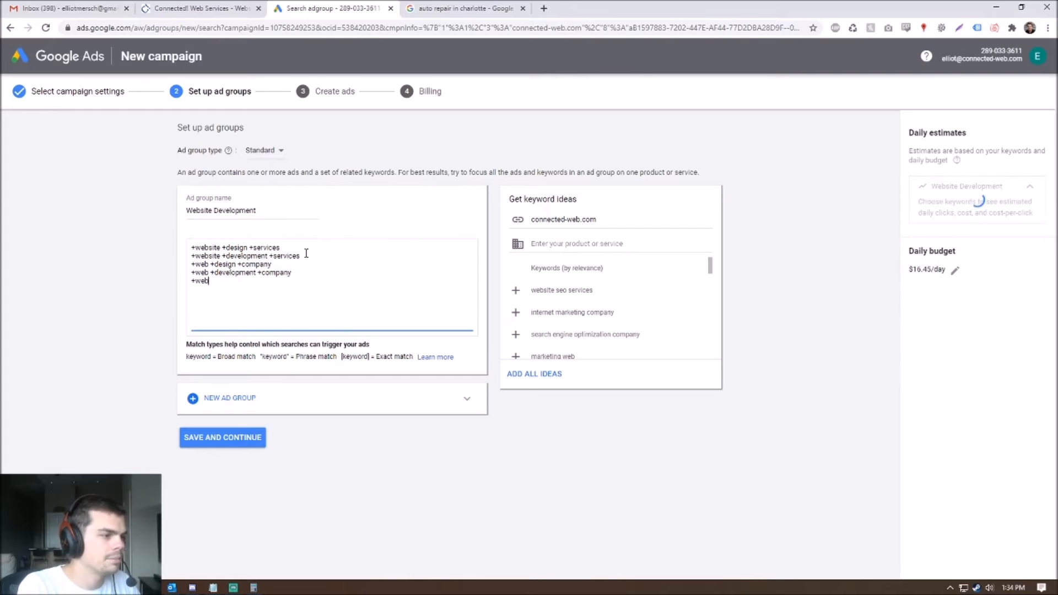
pyautogui.write('site +company')
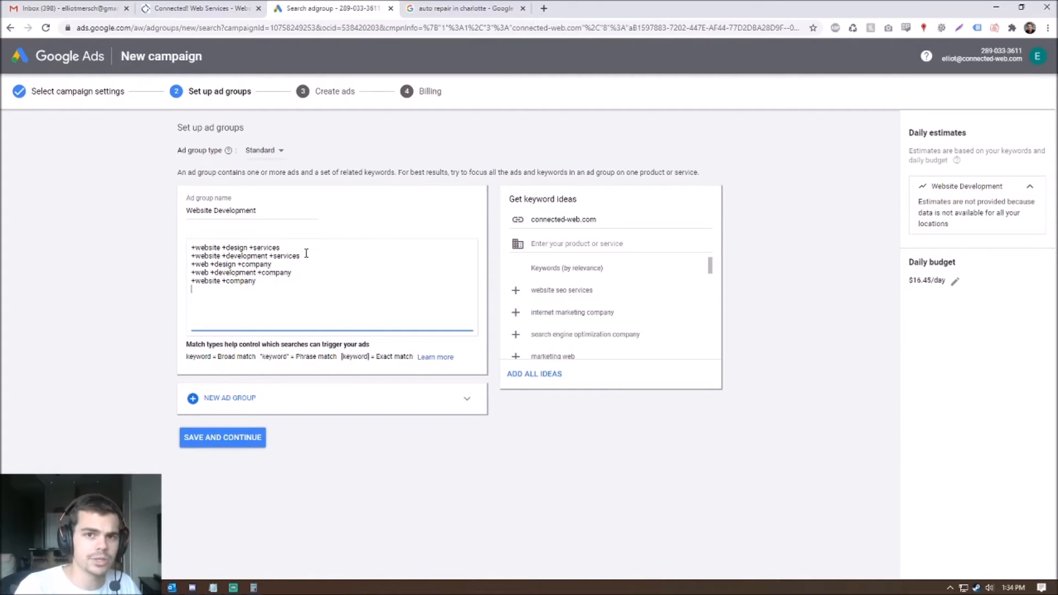
pyautogui.click(264, 294)
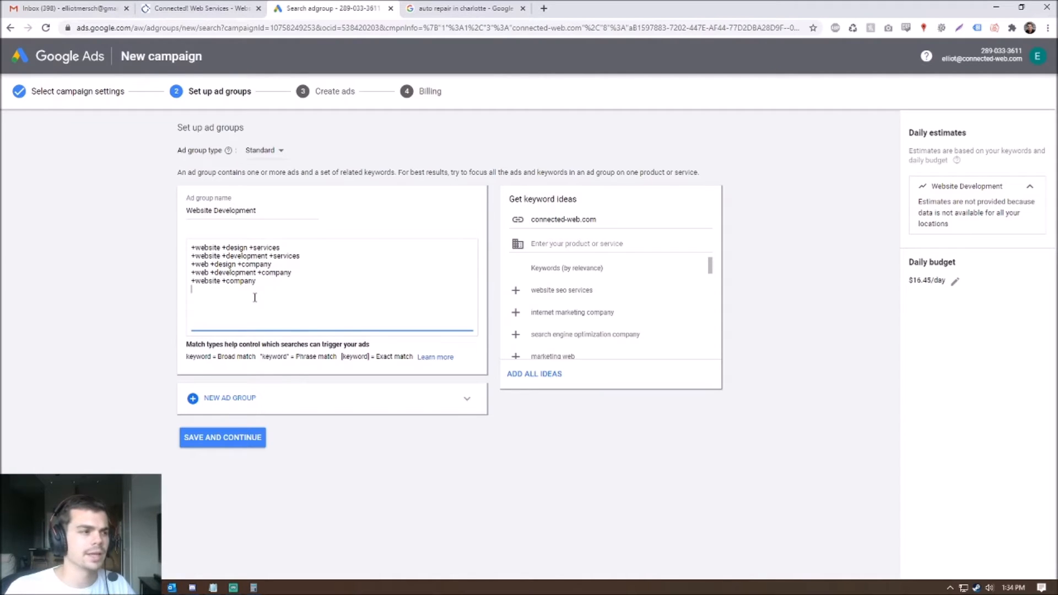
pyautogui.moveTo(265, 282); pyautogui.dragTo(176, 289)
pyautogui.click(310, 295)
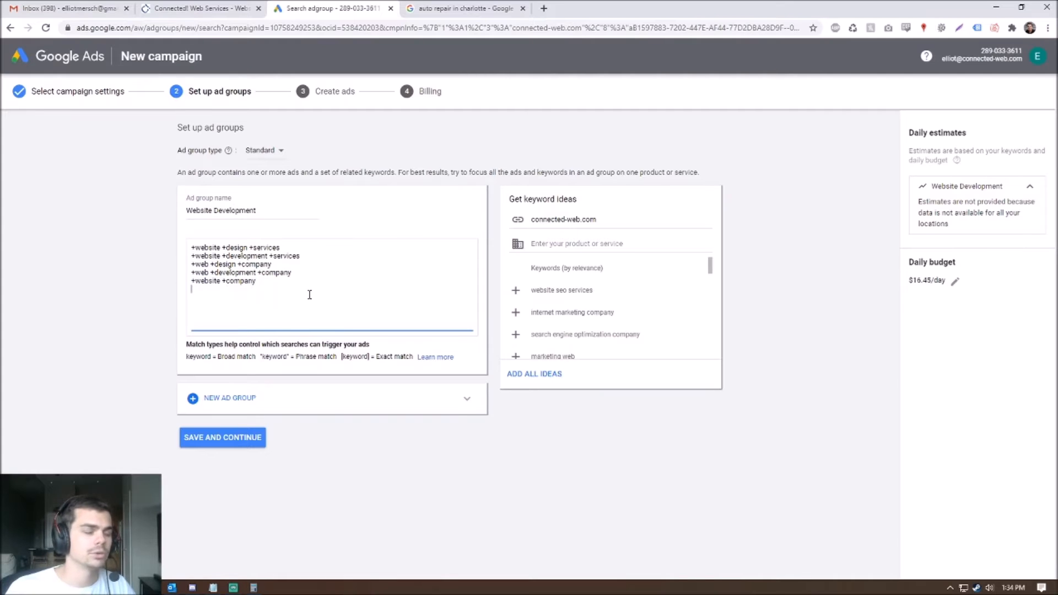
pyautogui.click(302, 284)
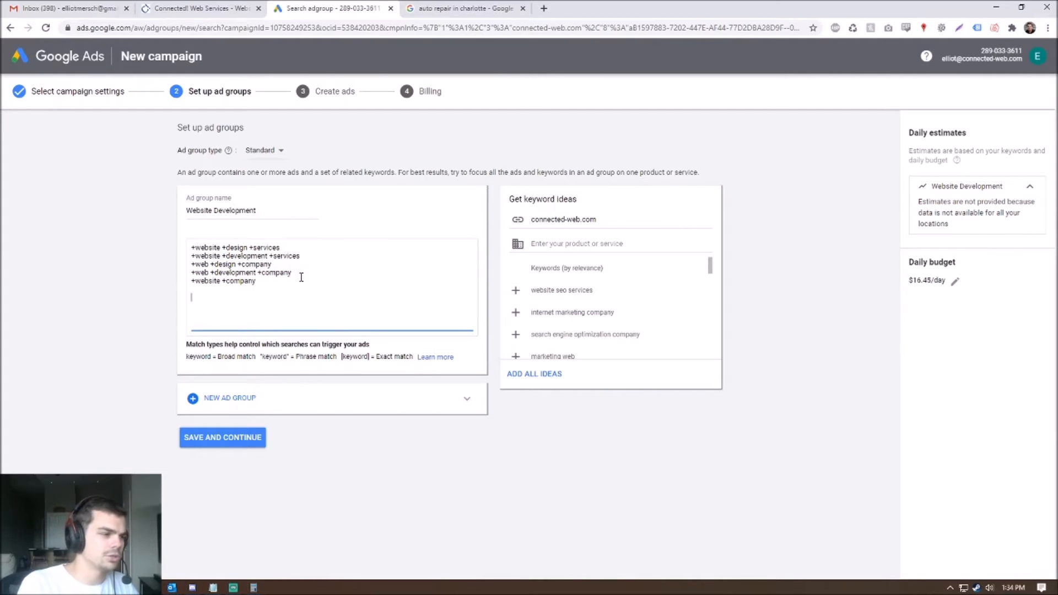
# - Type a trial +website line and a sample query 'whats the website for mcdonalds'
pyautogui.write('+website')
pyautogui.press('Return')
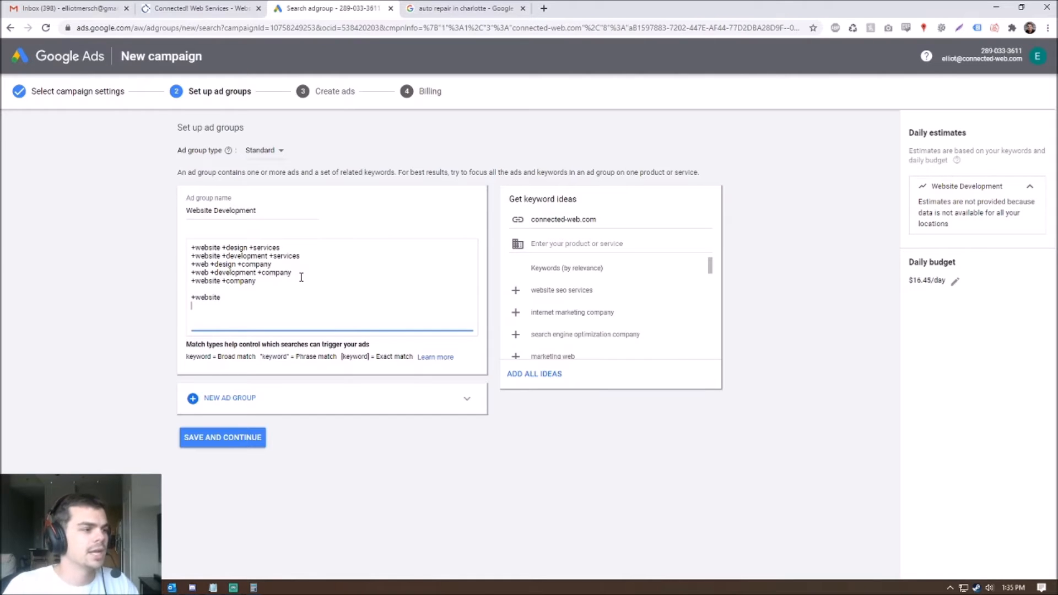
pyautogui.write('whats the website for mcdonald')
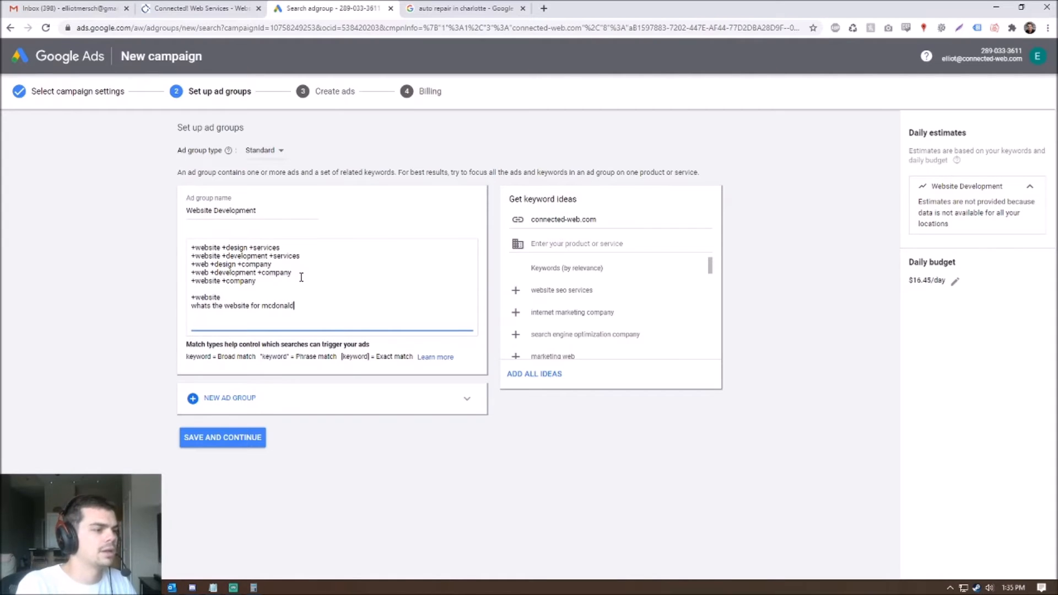
pyautogui.write('s')
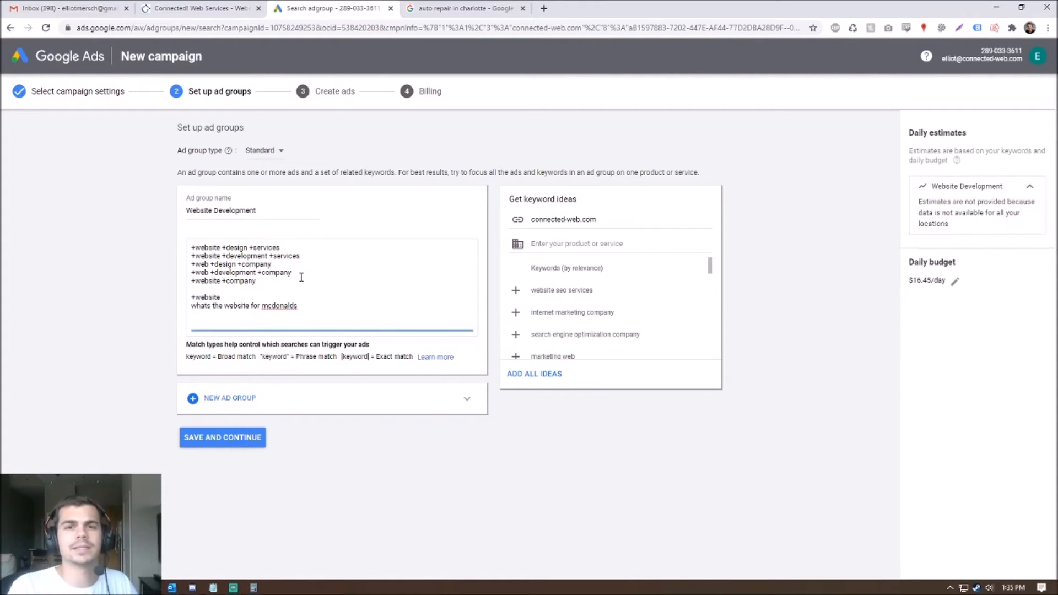
# - Delete the sample query line and the lone +website keyword line
pyautogui.moveTo(250, 307); pyautogui.dragTo(225, 307)
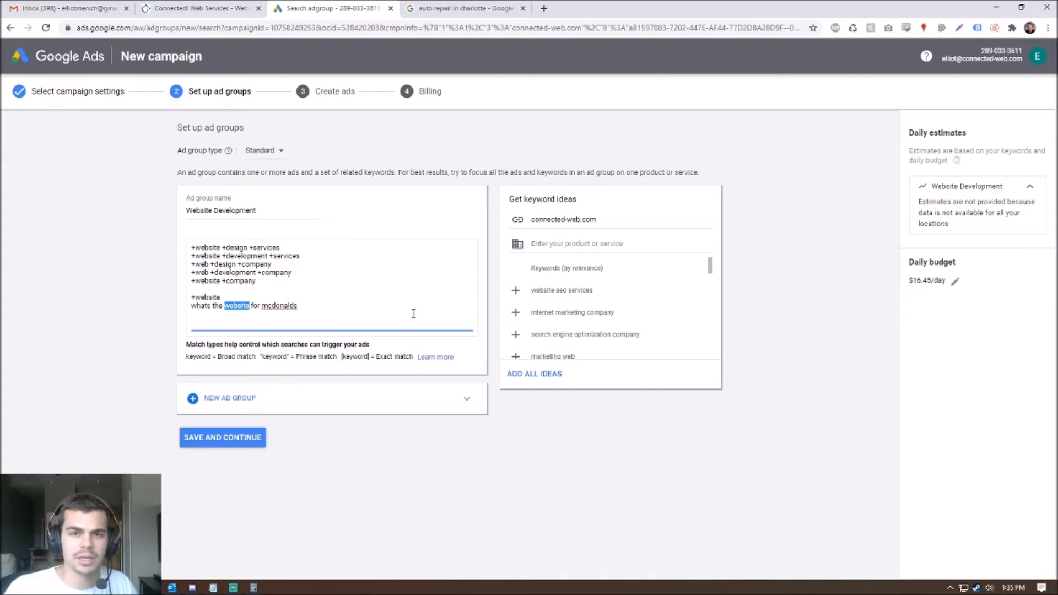
pyautogui.click(361, 312)
pyautogui.moveTo(361, 312); pyautogui.dragTo(161, 310)
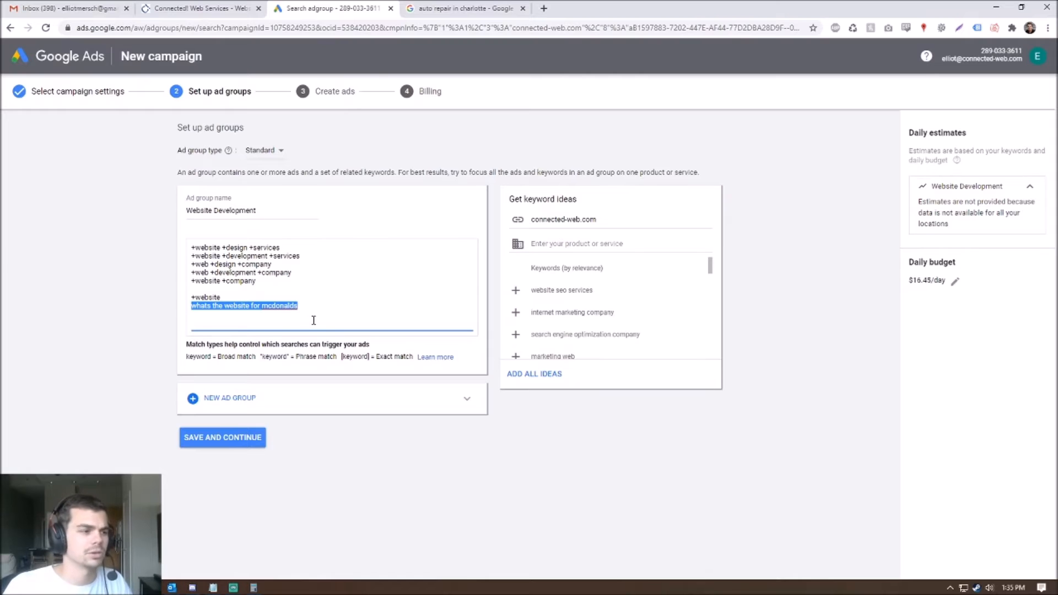
pyautogui.press('BackSpace')
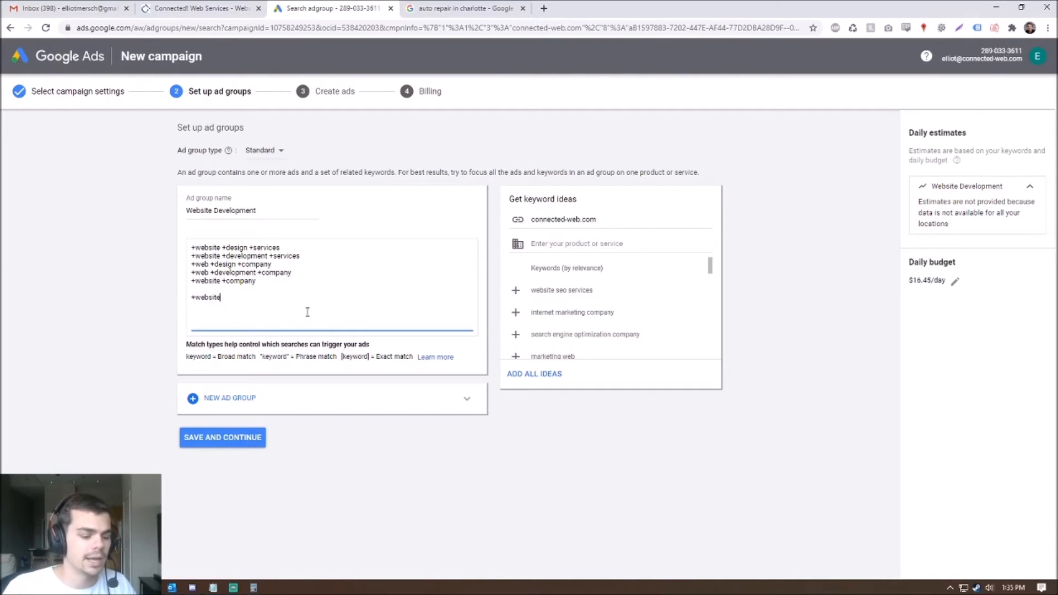
pyautogui.moveTo(291, 306); pyautogui.dragTo(138, 300)
pyautogui.press('BackSpace')
pyautogui.press('BackSpace')
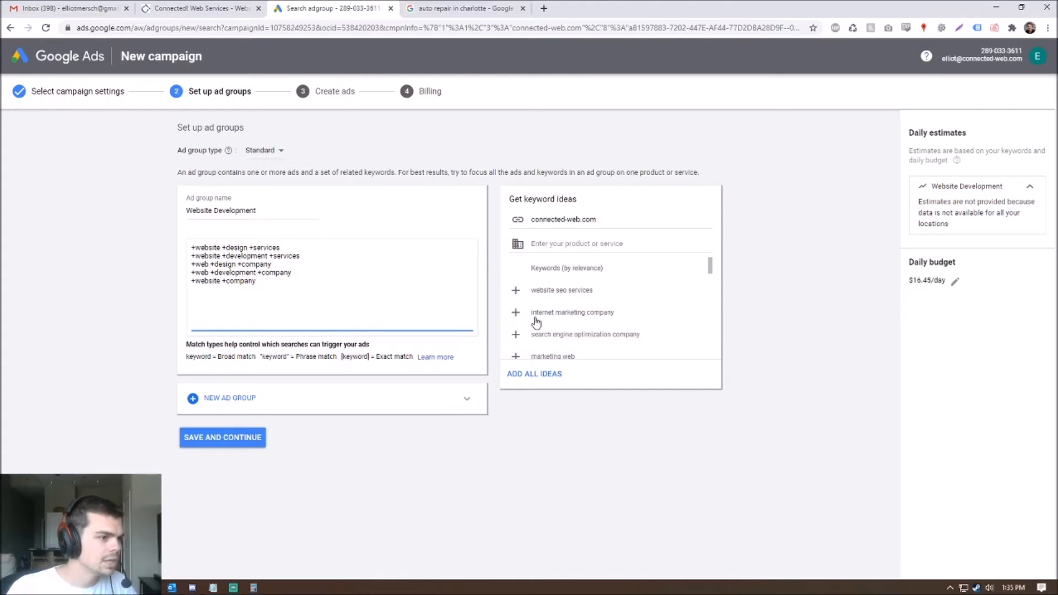
pyautogui.click(216, 443)
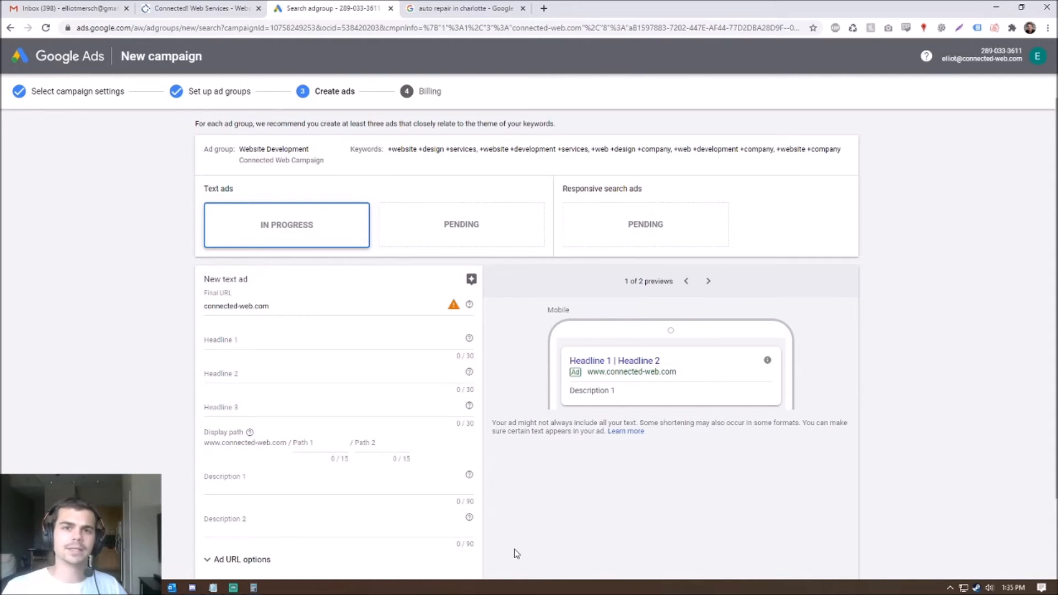
pyautogui.click(205, 306)
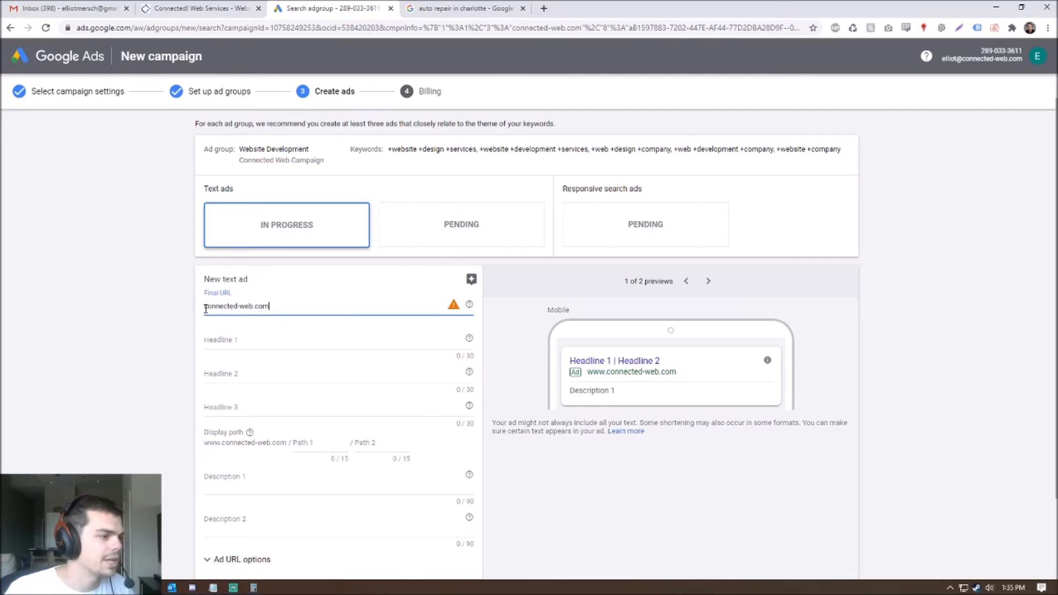
pyautogui.write('https://')
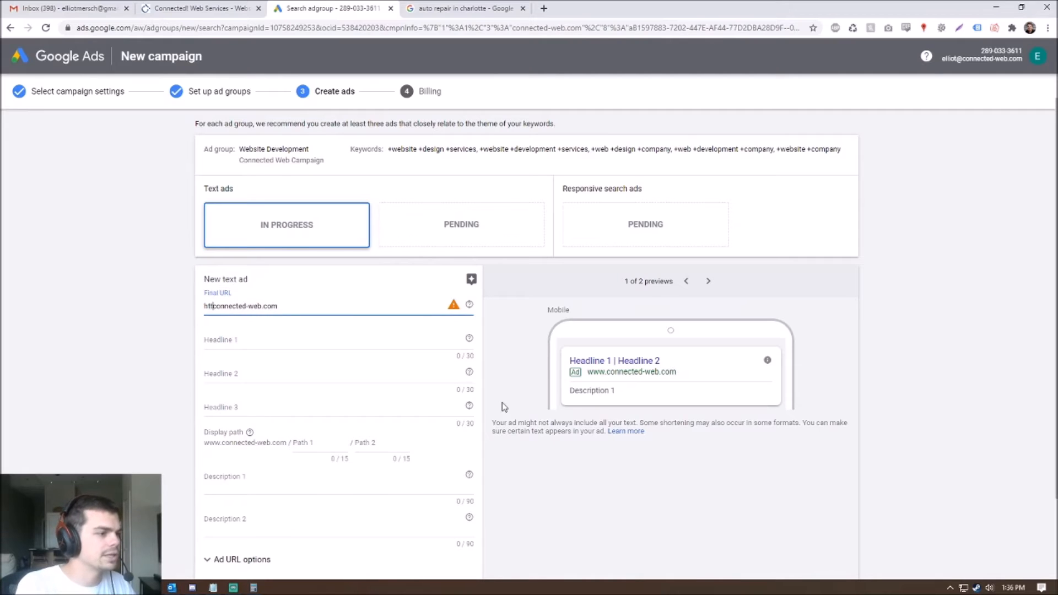
pyautogui.press('BackSpace')
pyautogui.write('//')
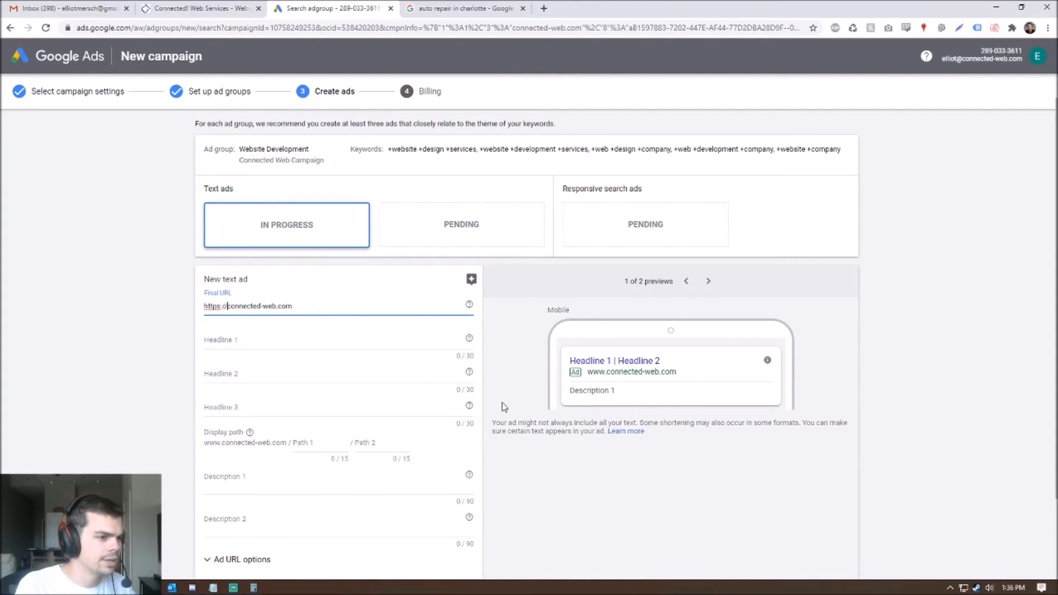
pyautogui.moveTo(228, 307); pyautogui.dragTo(2, 345)
pyautogui.click(276, 344)
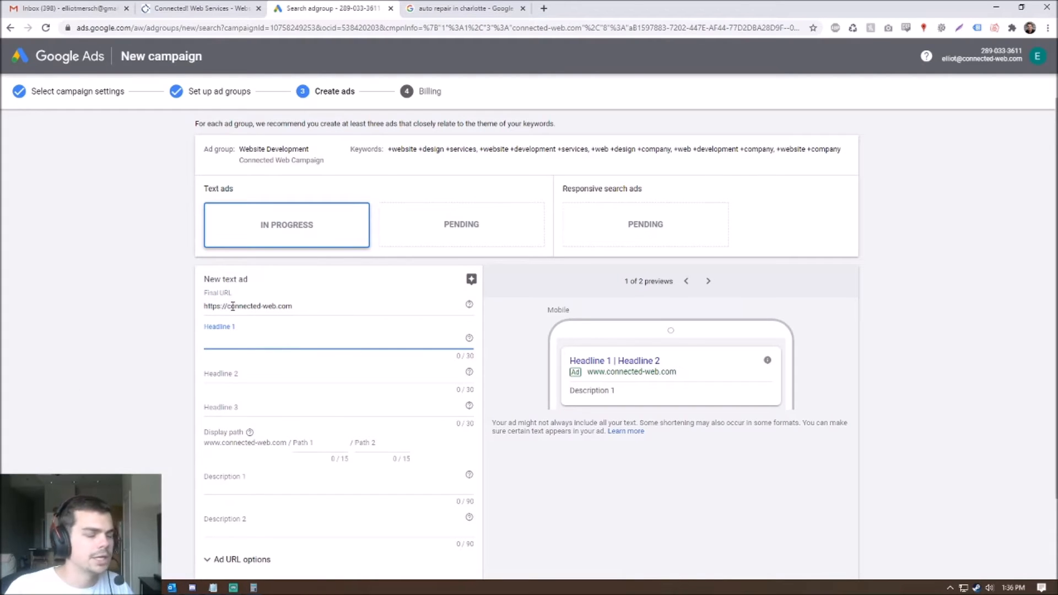
pyautogui.click(307, 306)
pyautogui.moveTo(226, 307); pyautogui.dragTo(134, 312)
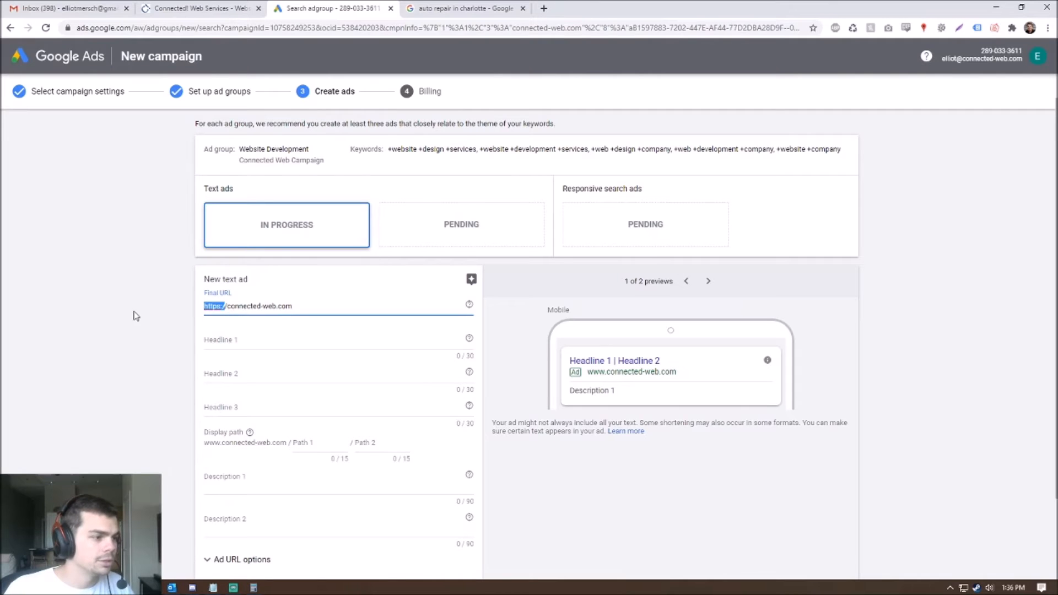
pyautogui.click(348, 310)
pyautogui.moveTo(231, 309); pyautogui.dragTo(166, 317)
pyautogui.click(276, 340)
# - Enter headlines Charlotte's Best Web Designers, 10% Off All Websites and Marketing & Branding Experts
pyautogui.scroll(-2, 345, 345)
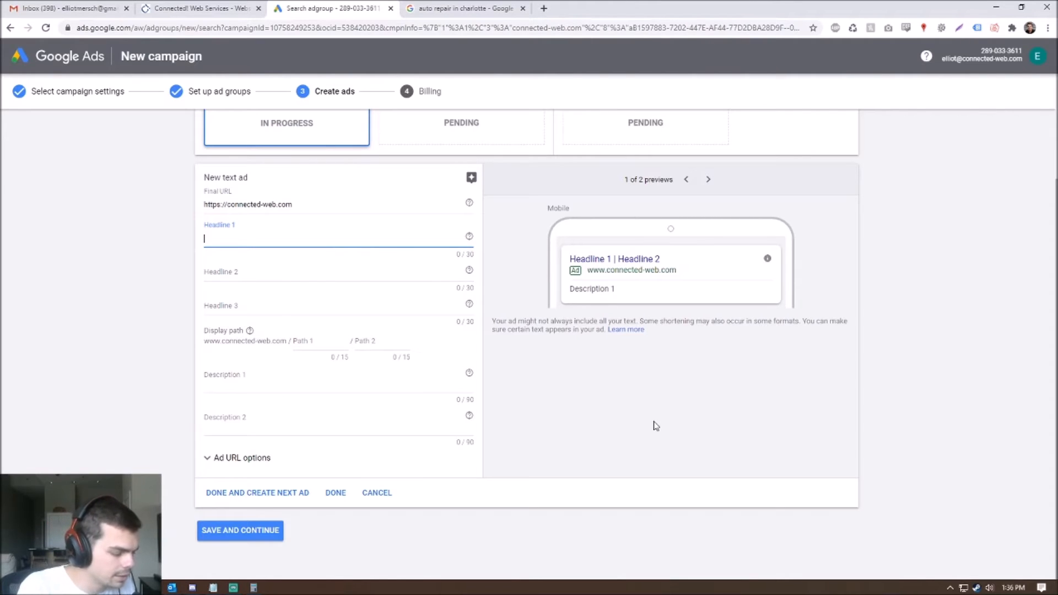
pyautogui.write('Charlot')
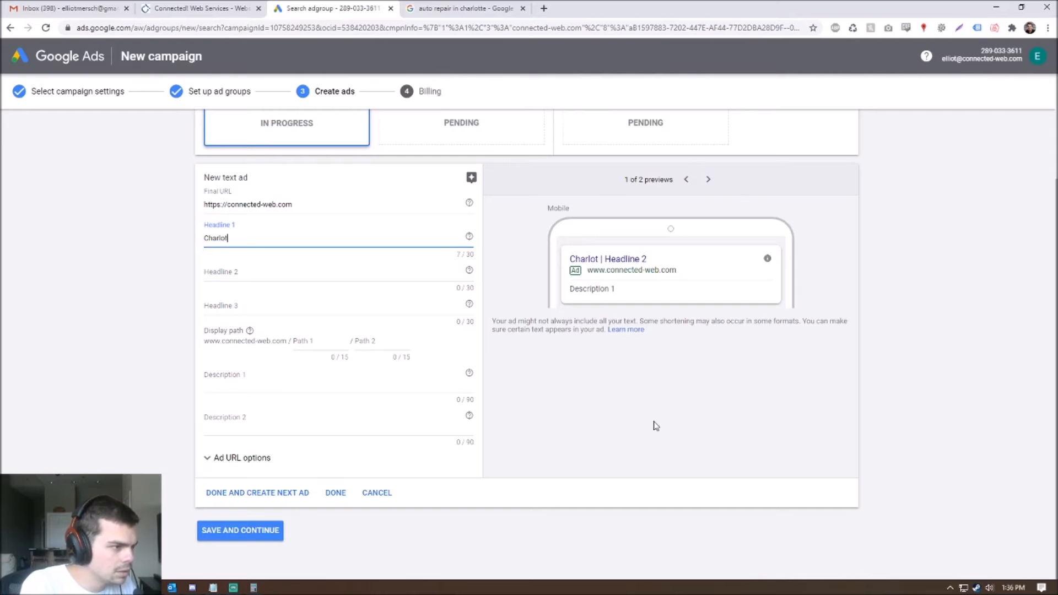
pyautogui.write("te's Best W")
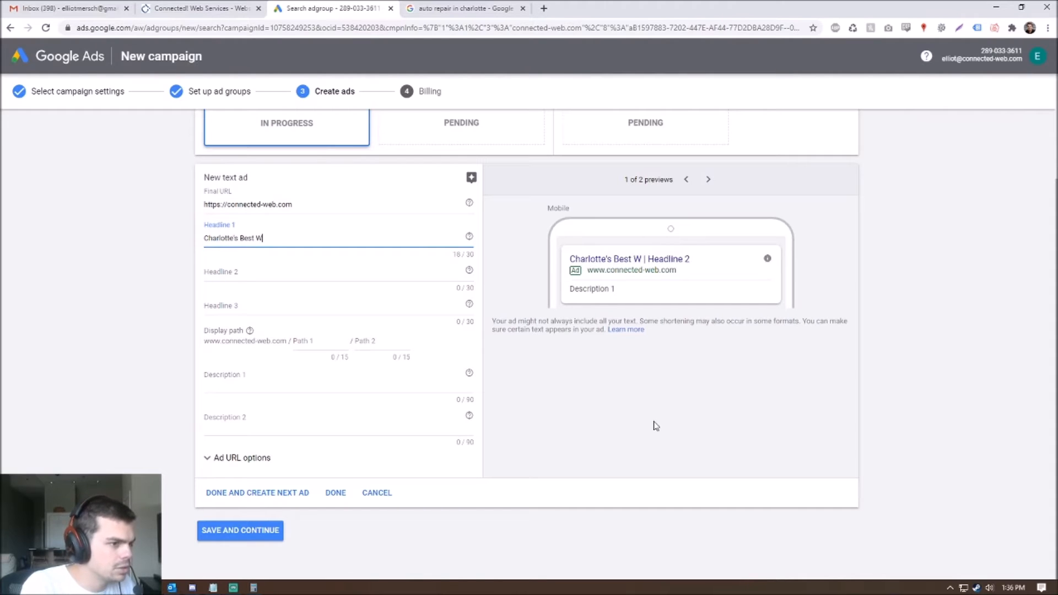
pyautogui.write('eb Design ')
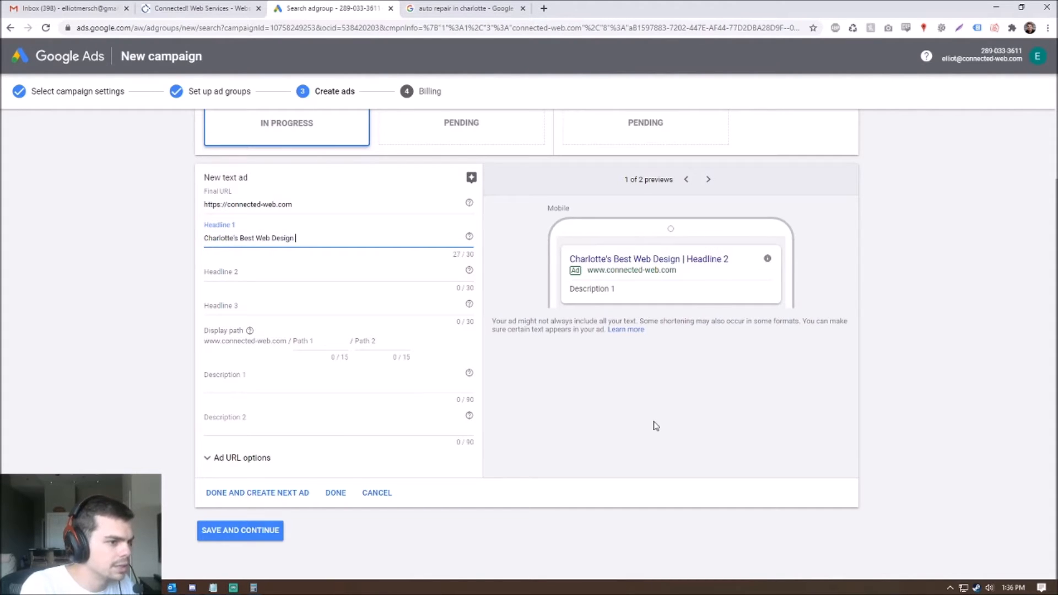
pyautogui.write('ers')
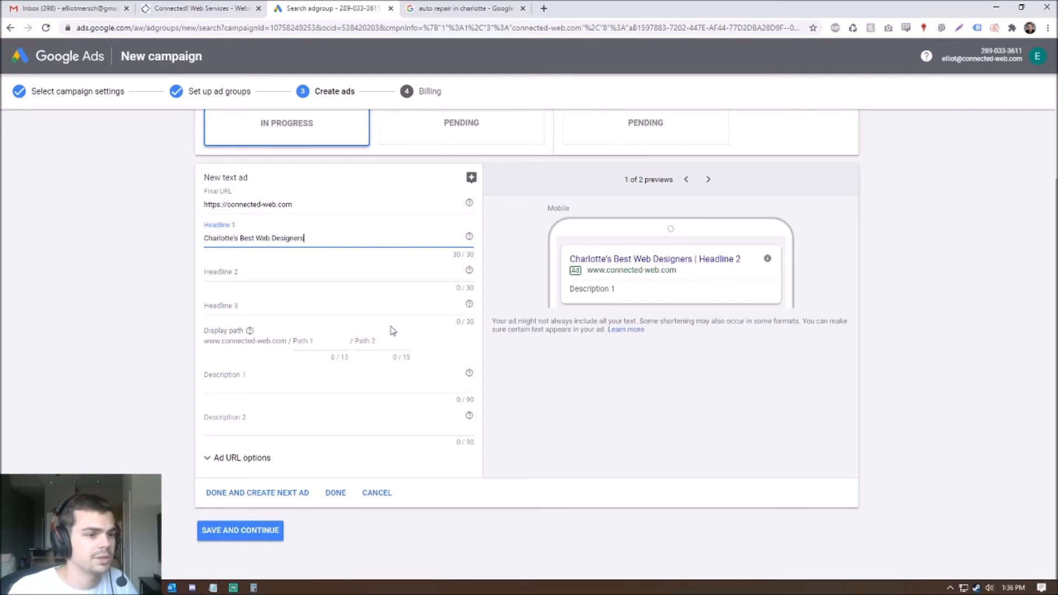
pyautogui.click(242, 273)
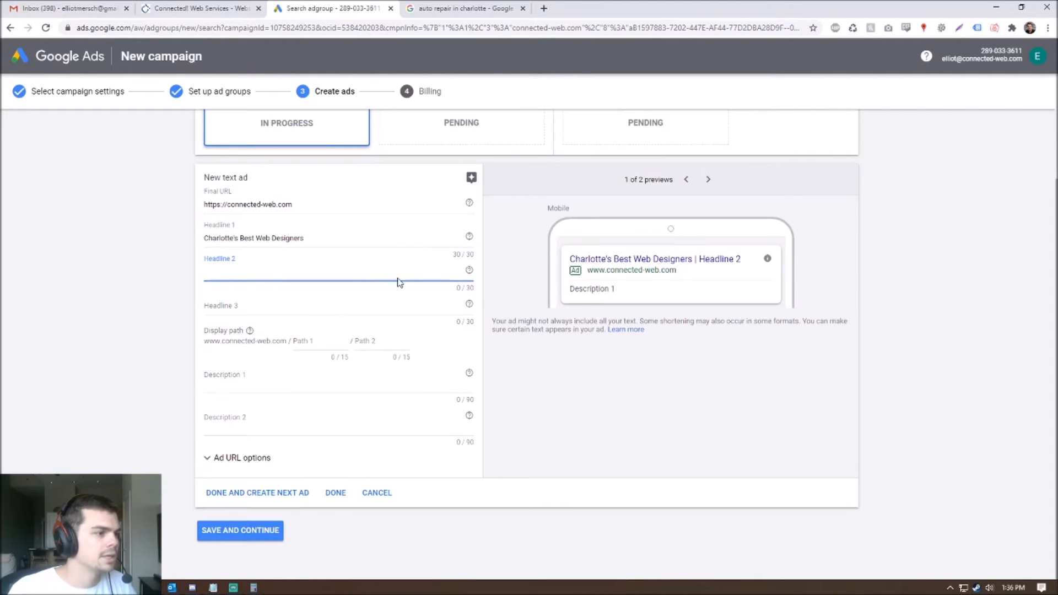
pyautogui.write('10% Off All Websites')
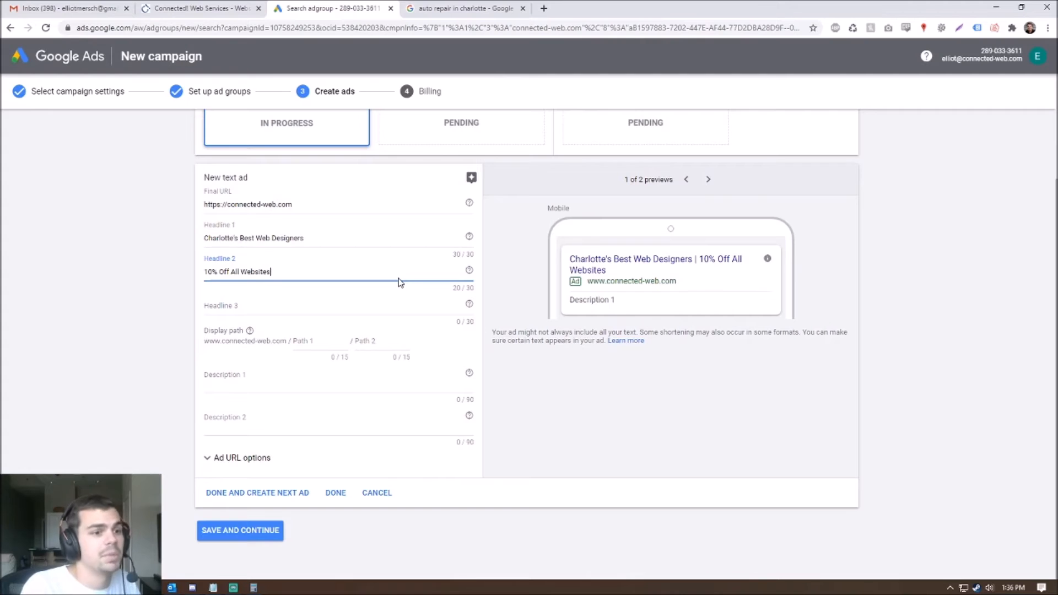
pyautogui.click(361, 303)
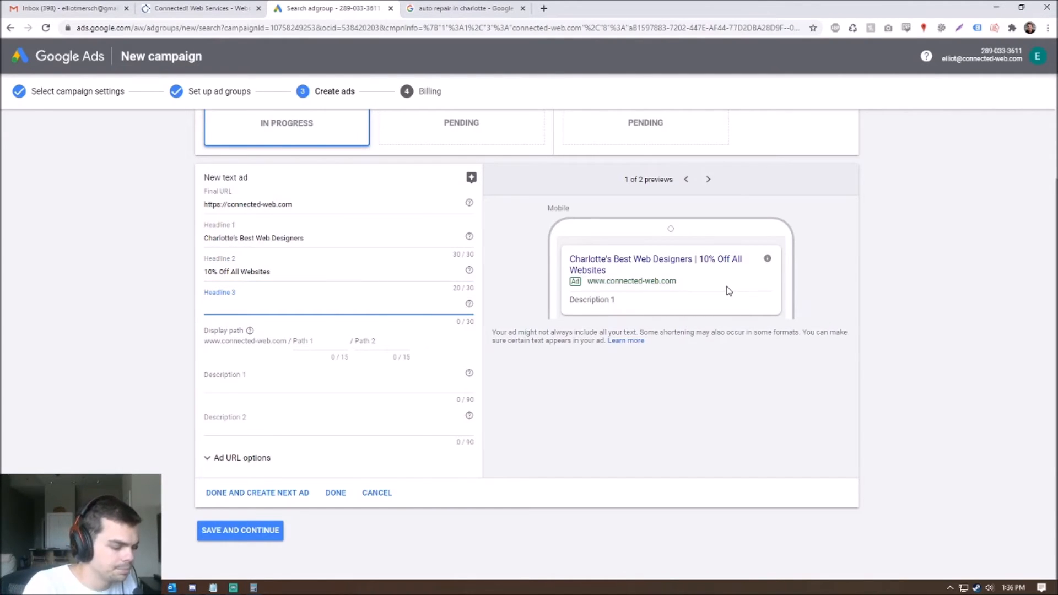
pyautogui.write('Marketing & Branding Experts')
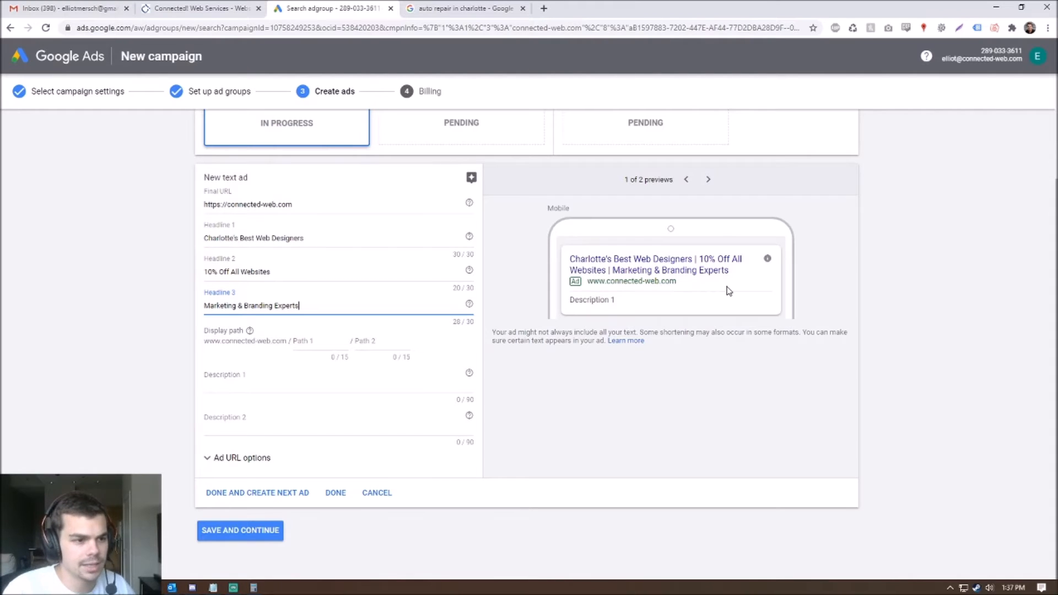
pyautogui.moveTo(319, 238); pyautogui.dragTo(113, 237)
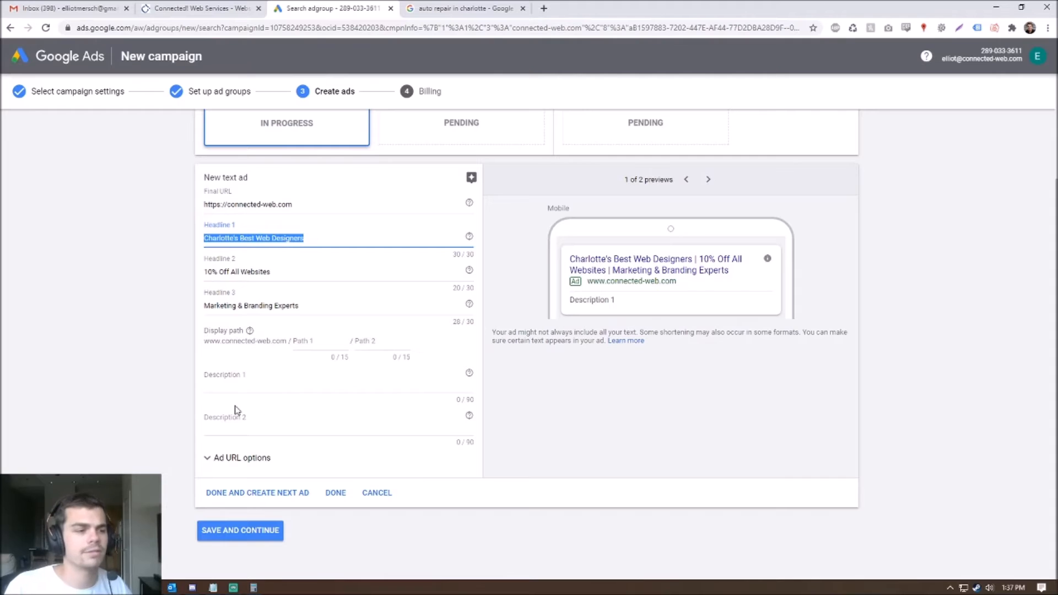
# - Write Description 1 'Connected! Web is an honest, upfront web development & marketing agency.' and Description 2 offering a free audit and quote
pyautogui.click(261, 381)
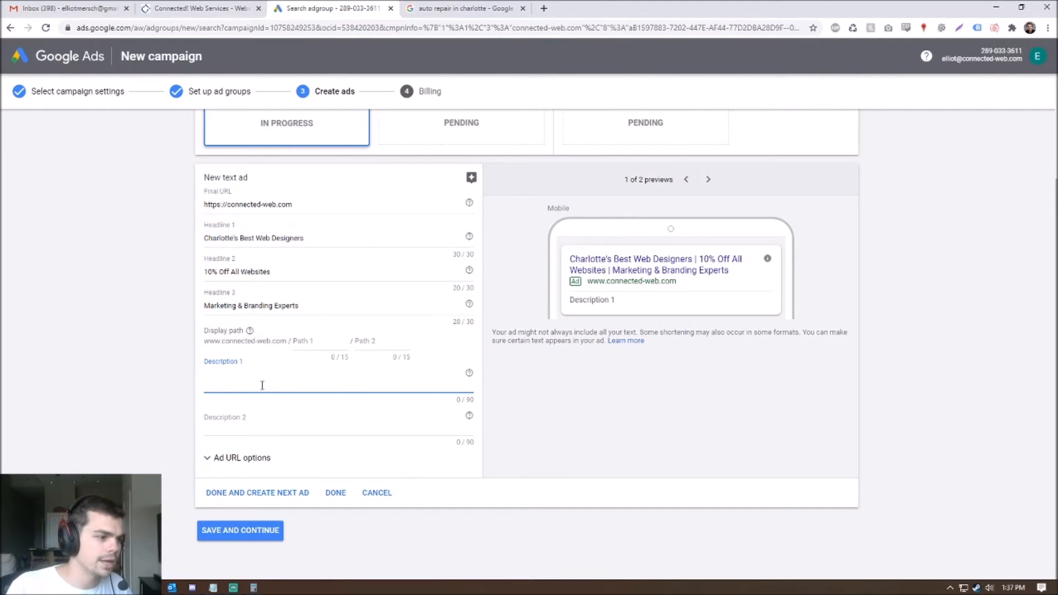
pyautogui.moveTo(475, 400); pyautogui.dragTo(471, 400)
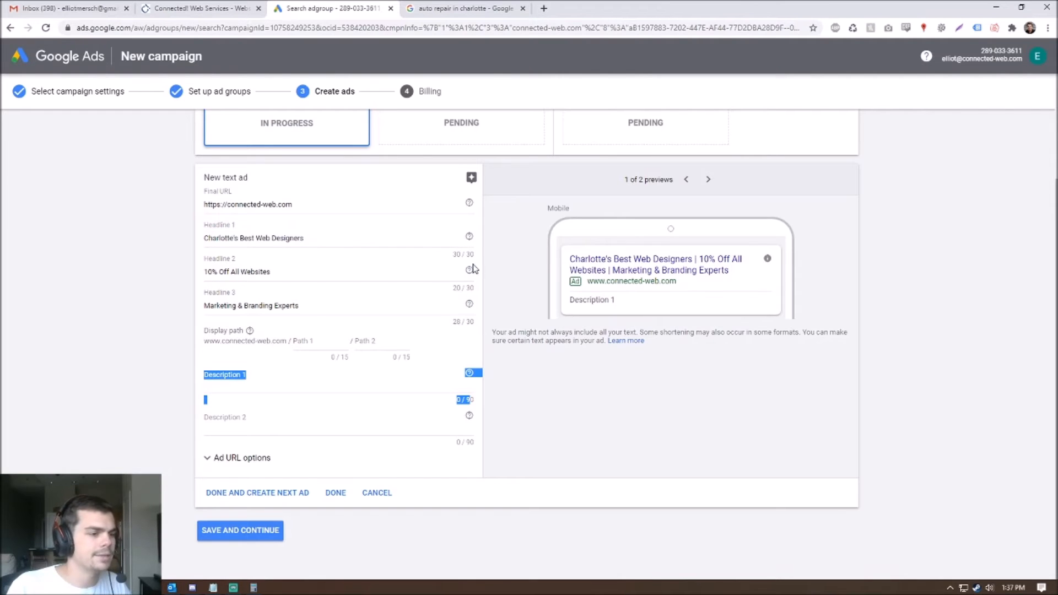
pyautogui.click(280, 381)
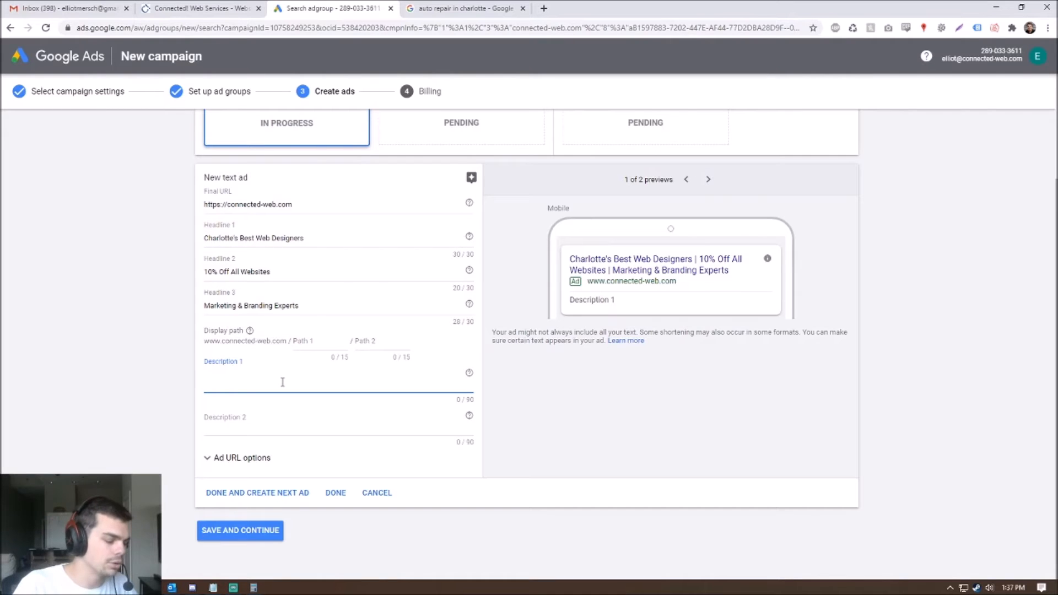
pyautogui.write('Conn')
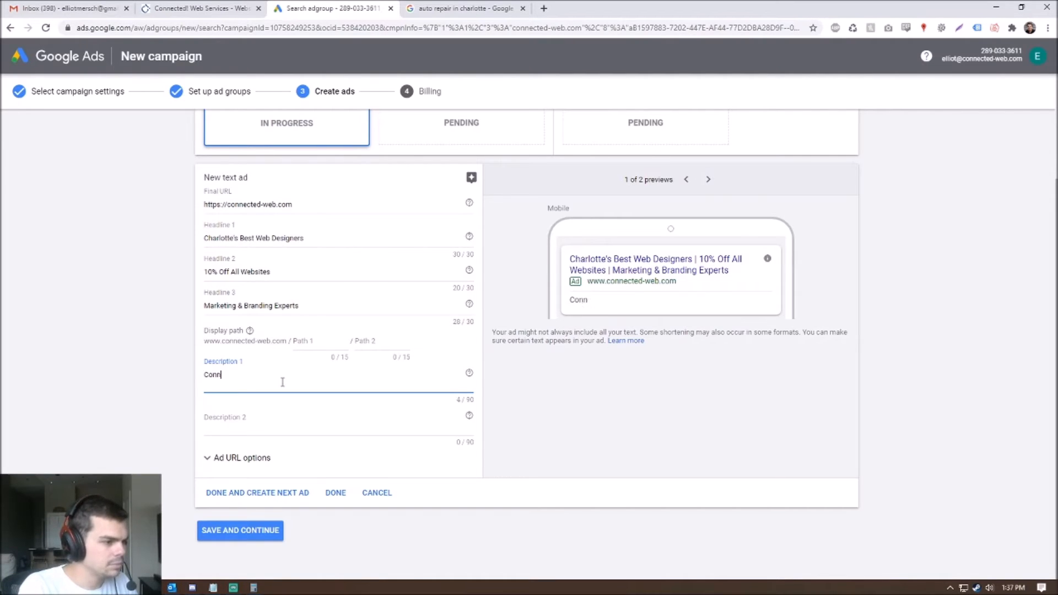
pyautogui.write('ected! Web is an honest, upfront web de')
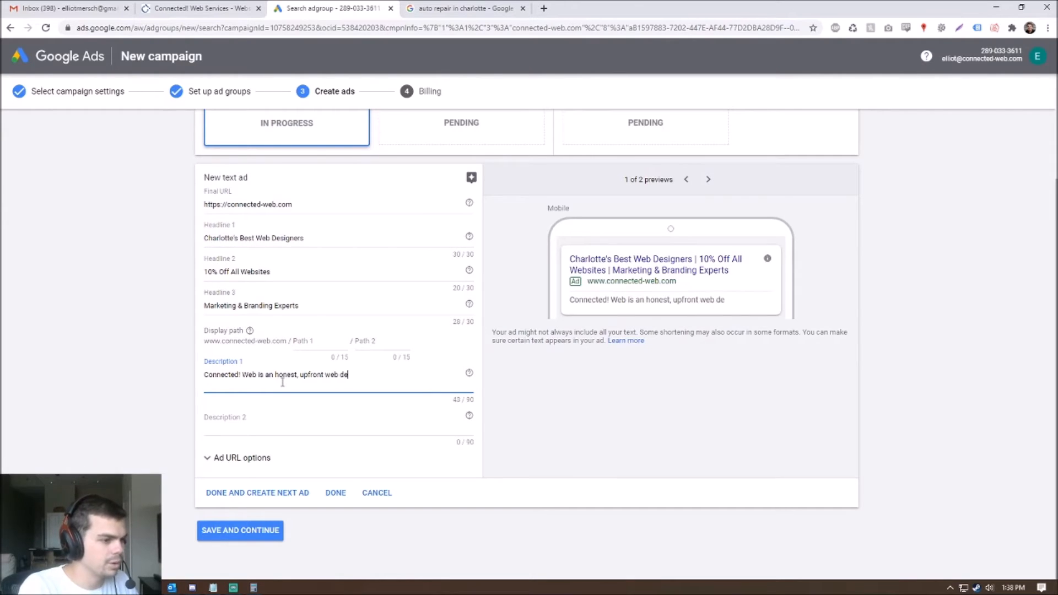
pyautogui.write('velopment & market')
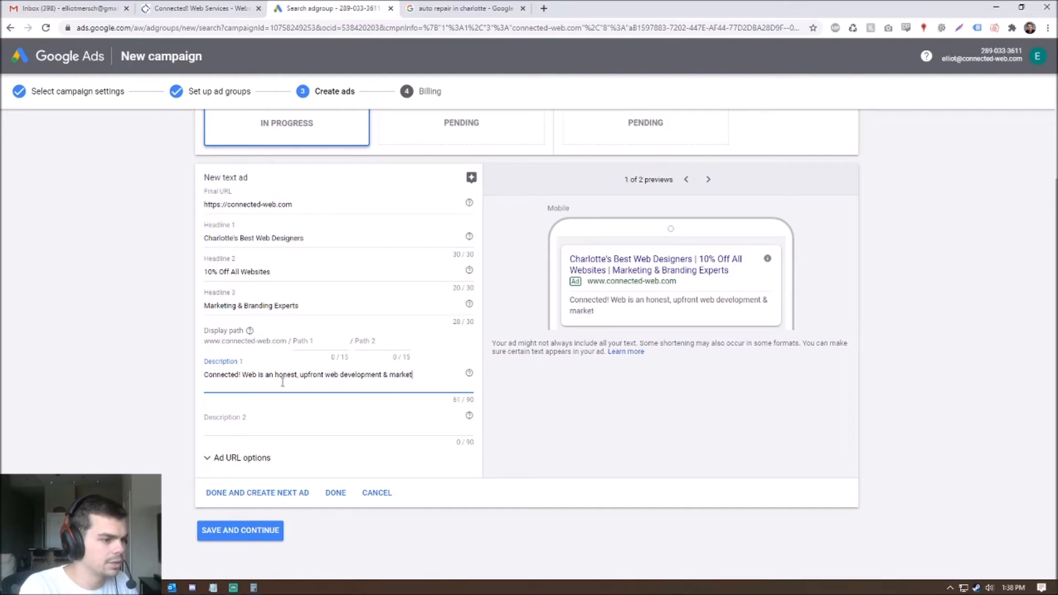
pyautogui.write('ing agency.')
pyautogui.click(278, 424)
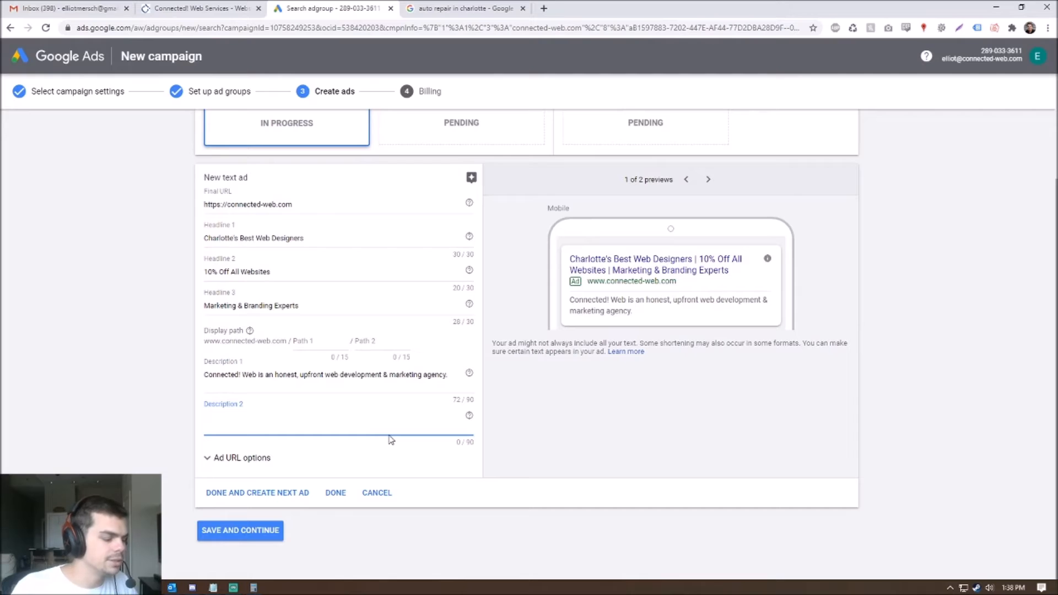
pyautogui.write('Feel fre')
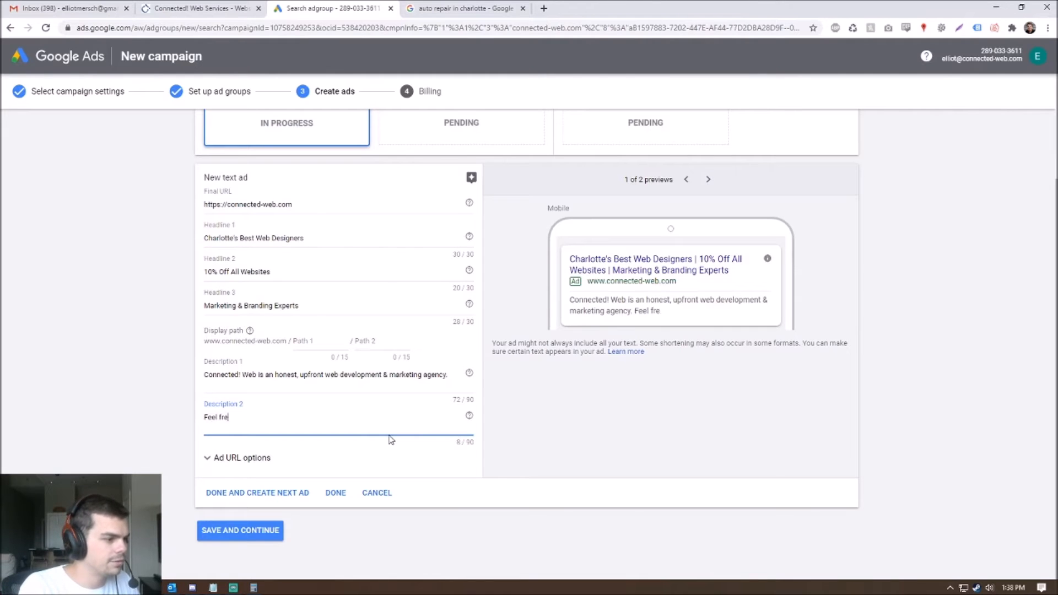
pyautogui.write('e to reach out today')
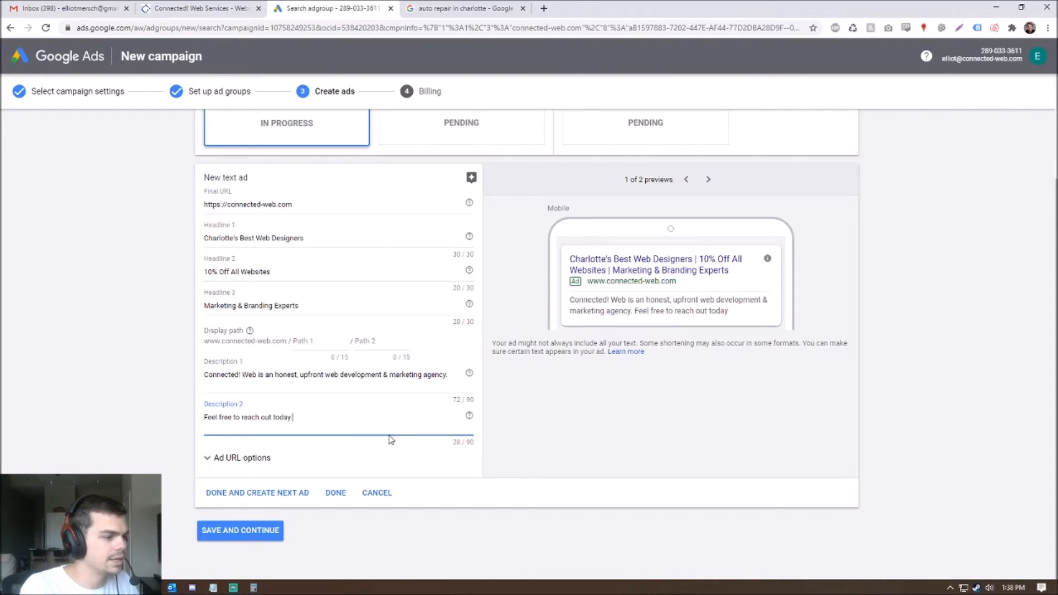
pyautogui.write(' for a free website')
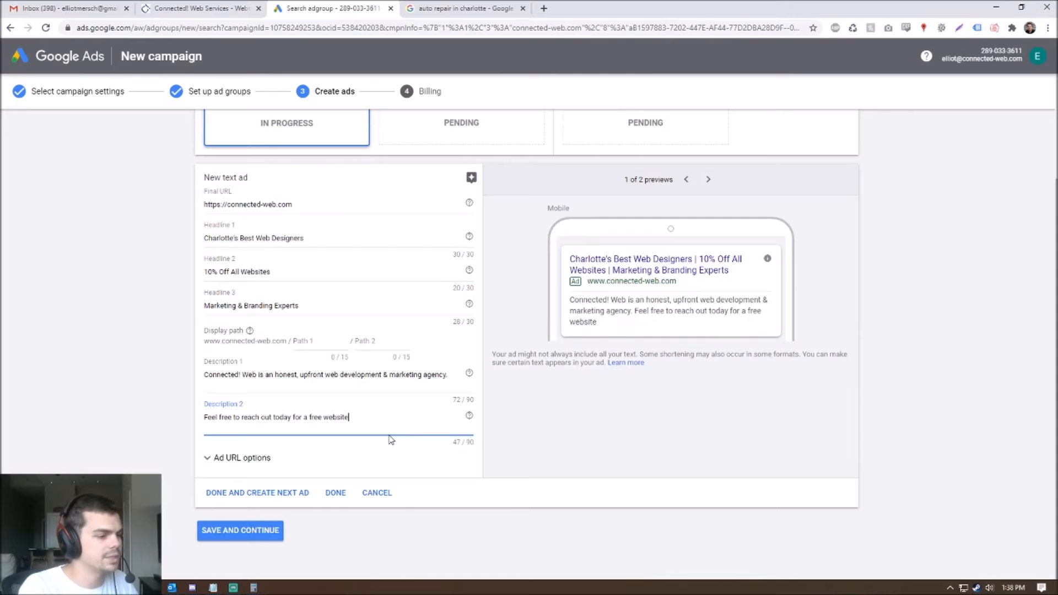
pyautogui.write(' audit')
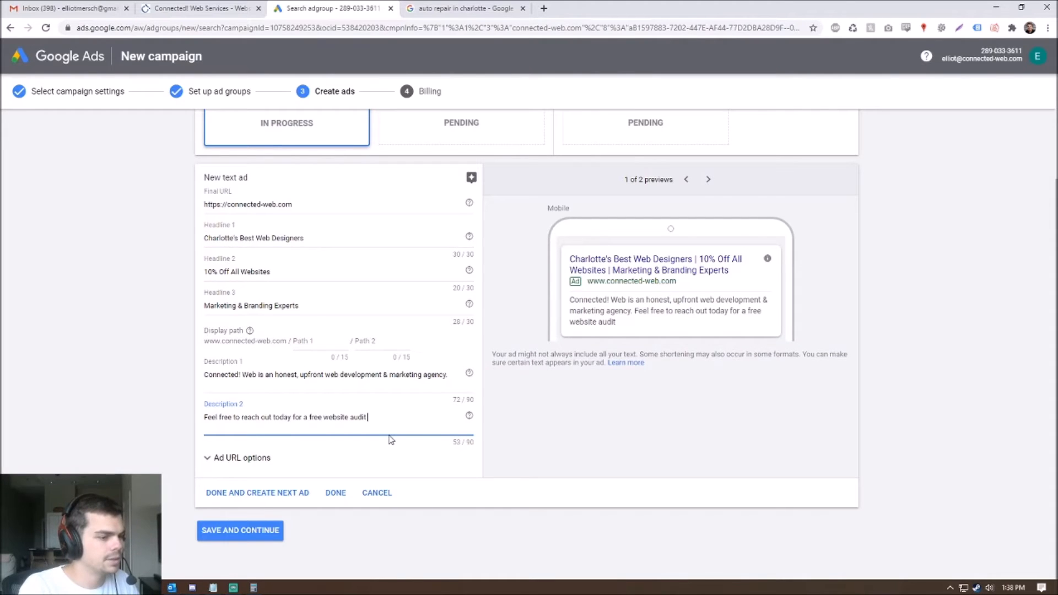
pyautogui.write(' and marketing quote.')
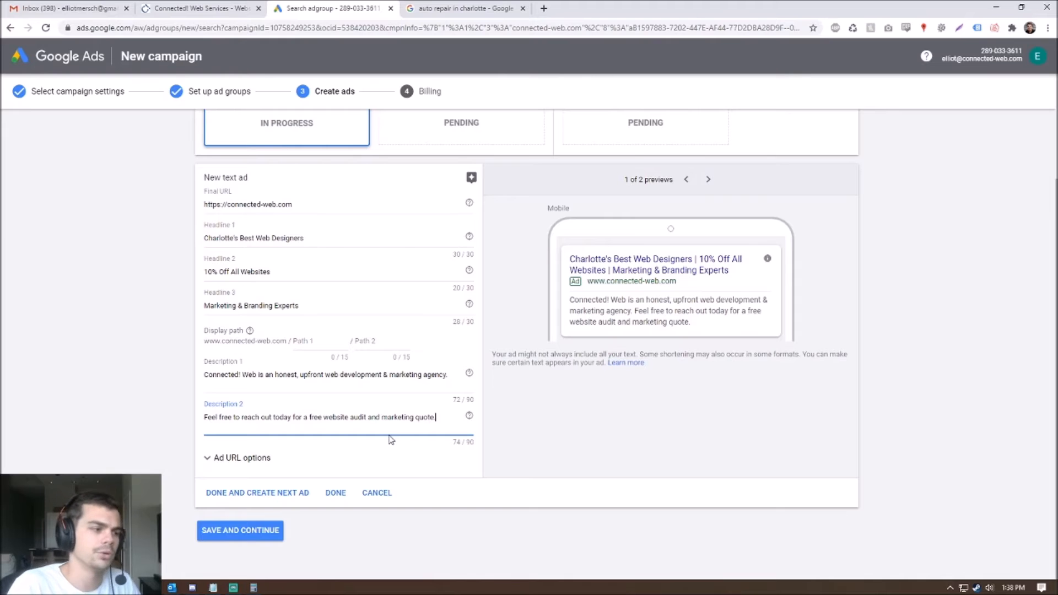
pyautogui.scroll(3, 391, 440)
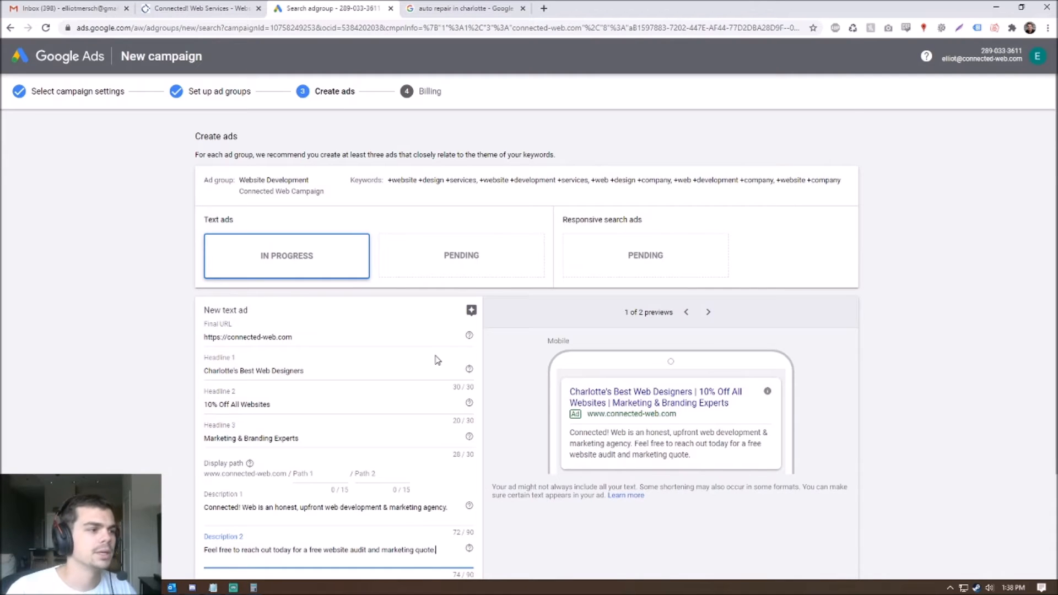
pyautogui.scroll(-3, 438, 361)
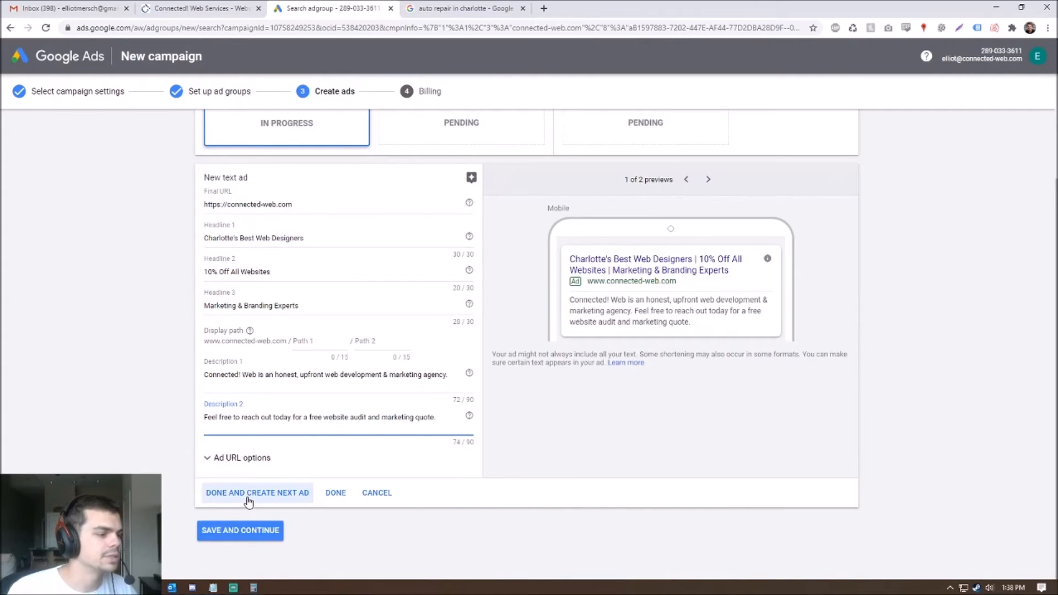
pyautogui.scroll(2, 248, 504)
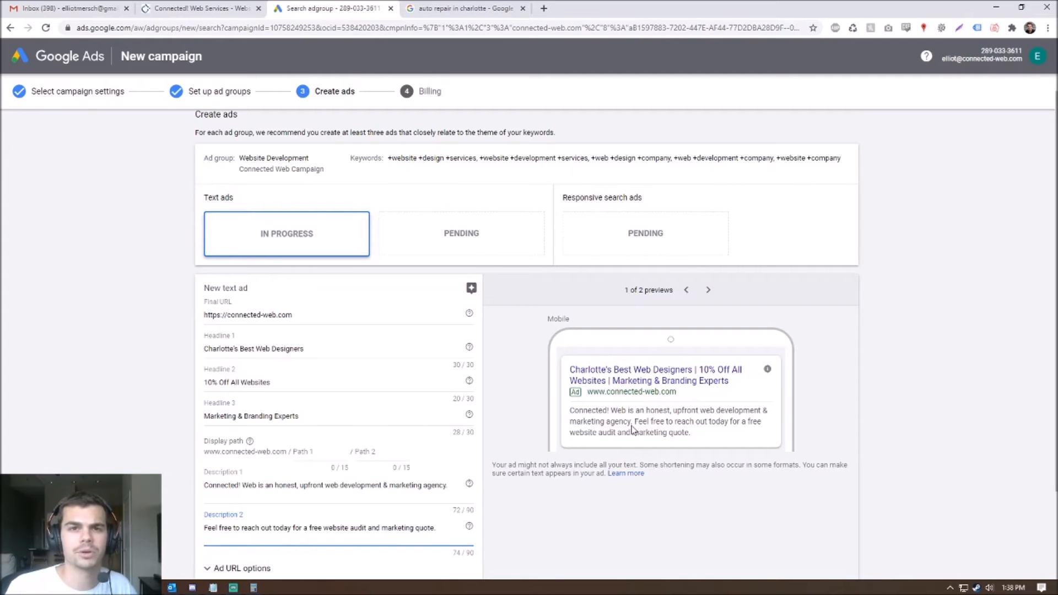
pyautogui.scroll(-1, 631, 435)
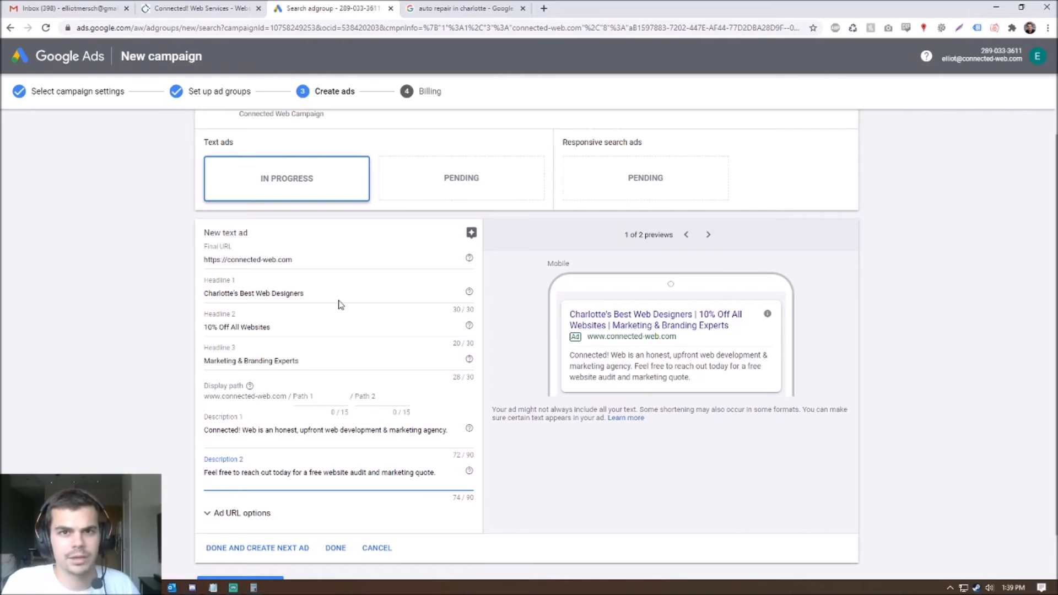
pyautogui.moveTo(324, 294); pyautogui.dragTo(149, 299)
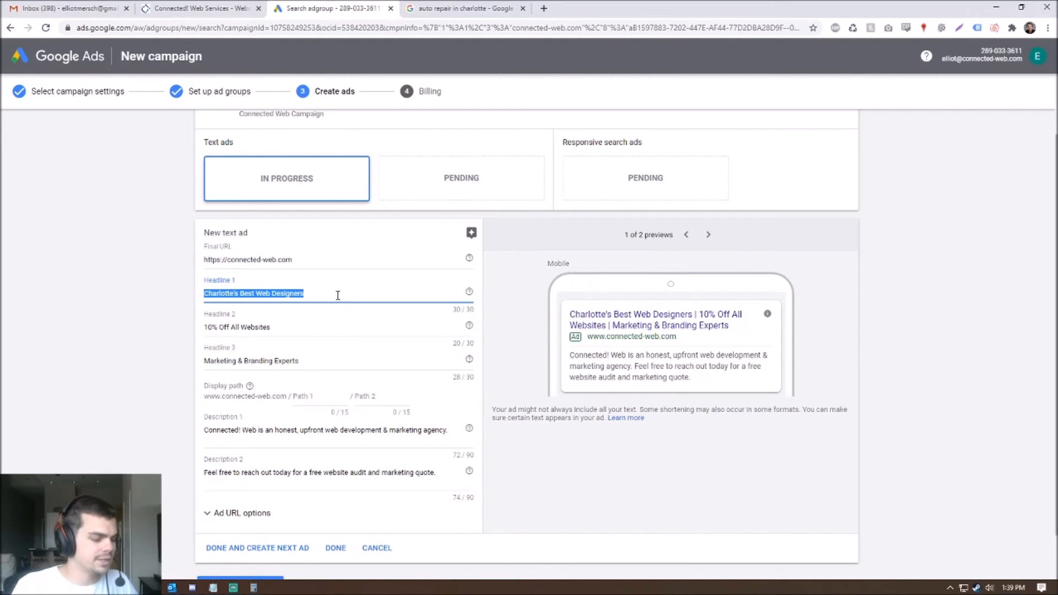
pyautogui.write('B')
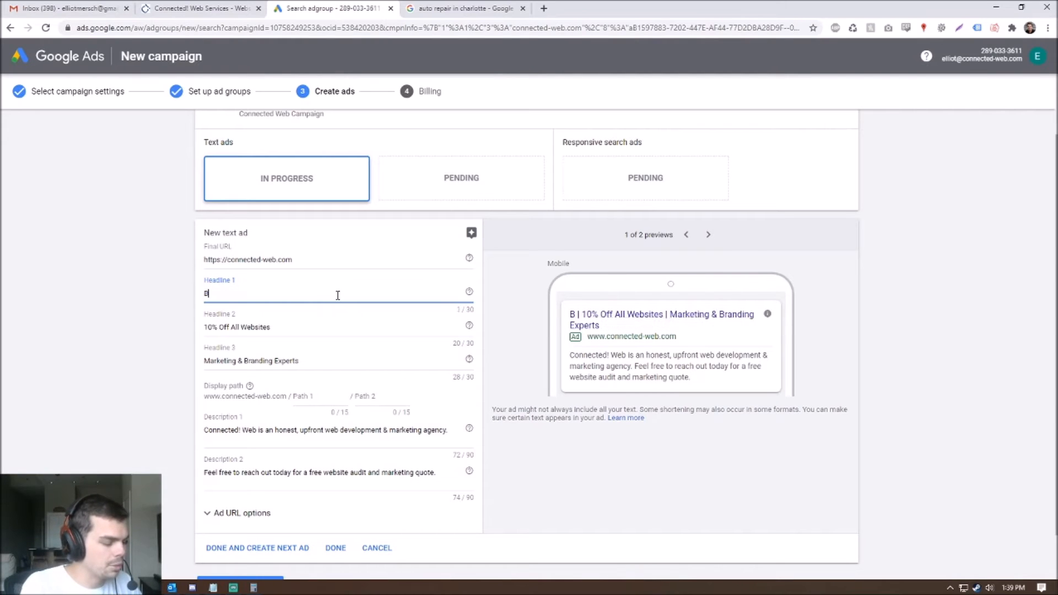
pyautogui.write('est Website Company in Charlotte')
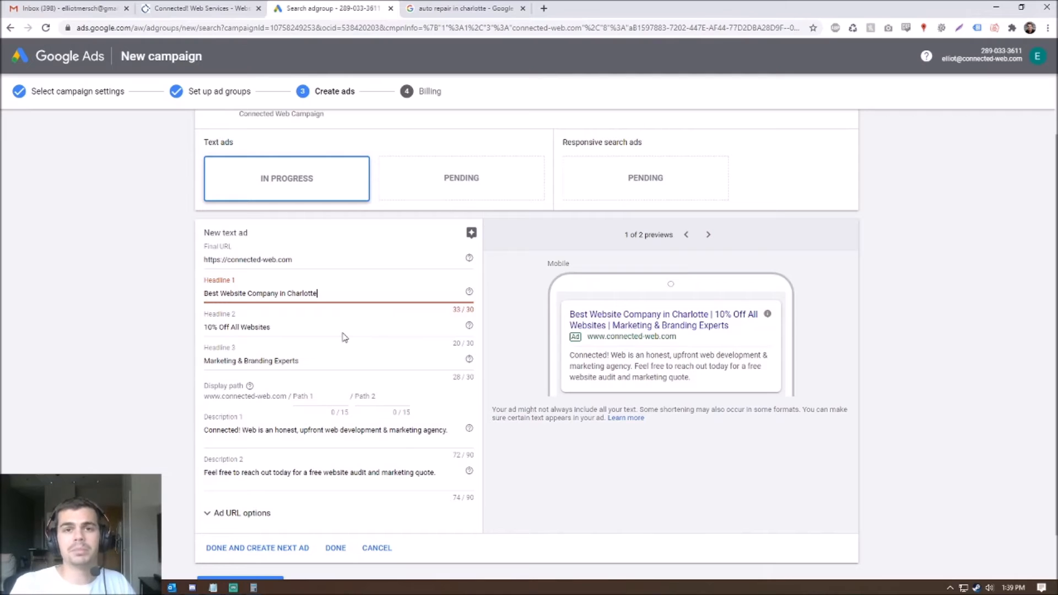
pyautogui.moveTo(332, 295); pyautogui.dragTo(2, 294)
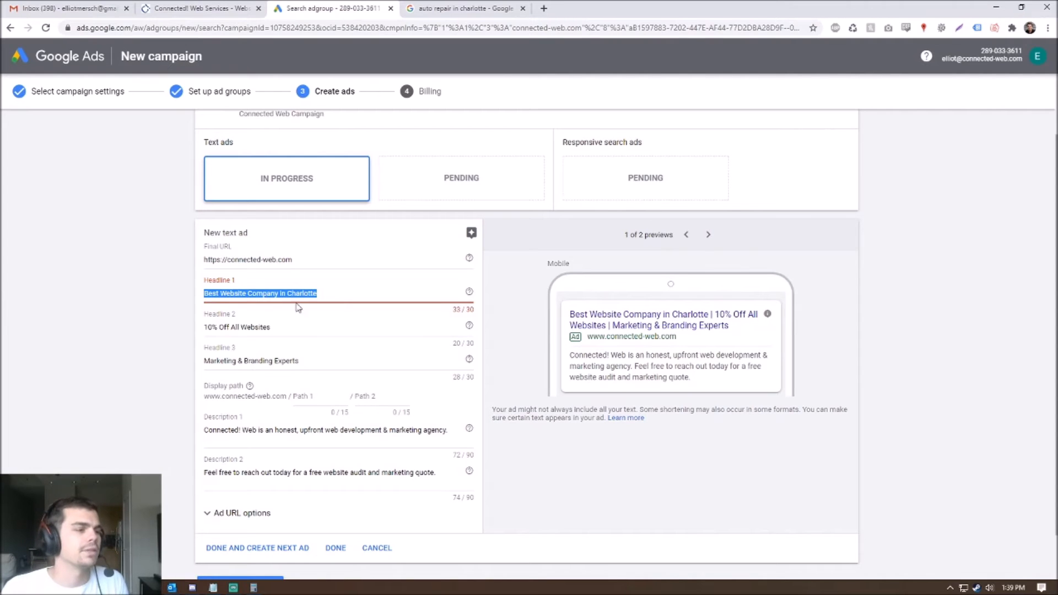
pyautogui.click(329, 290)
pyautogui.hotkey('ctrl', 'z')
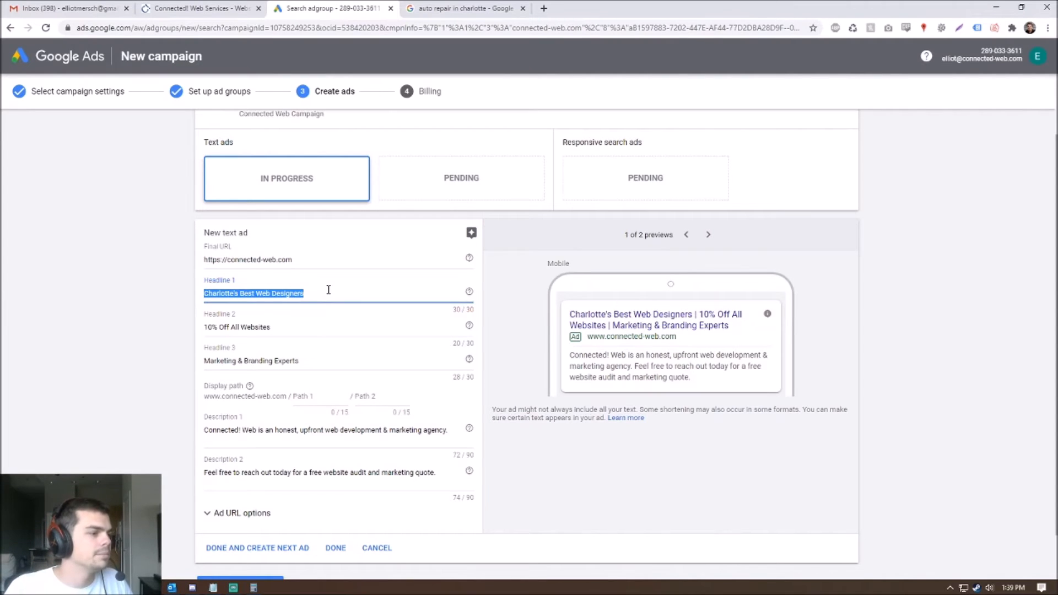
pyautogui.click(132, 331)
pyautogui.scroll(-1, 126, 345)
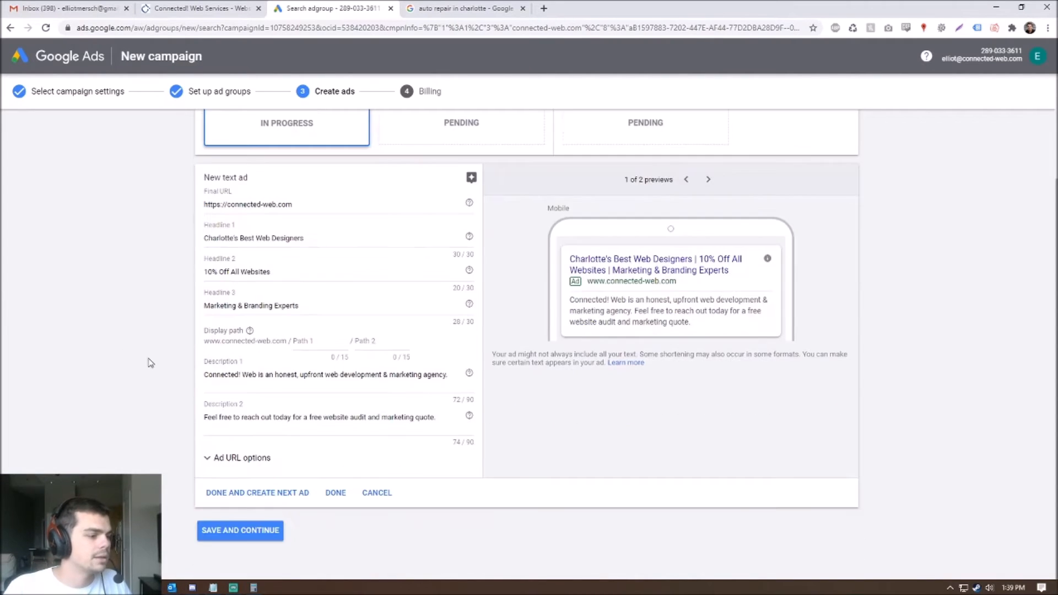
# - Save the ad and enter Connected! Web Services as the billing business name
pyautogui.click(241, 531)
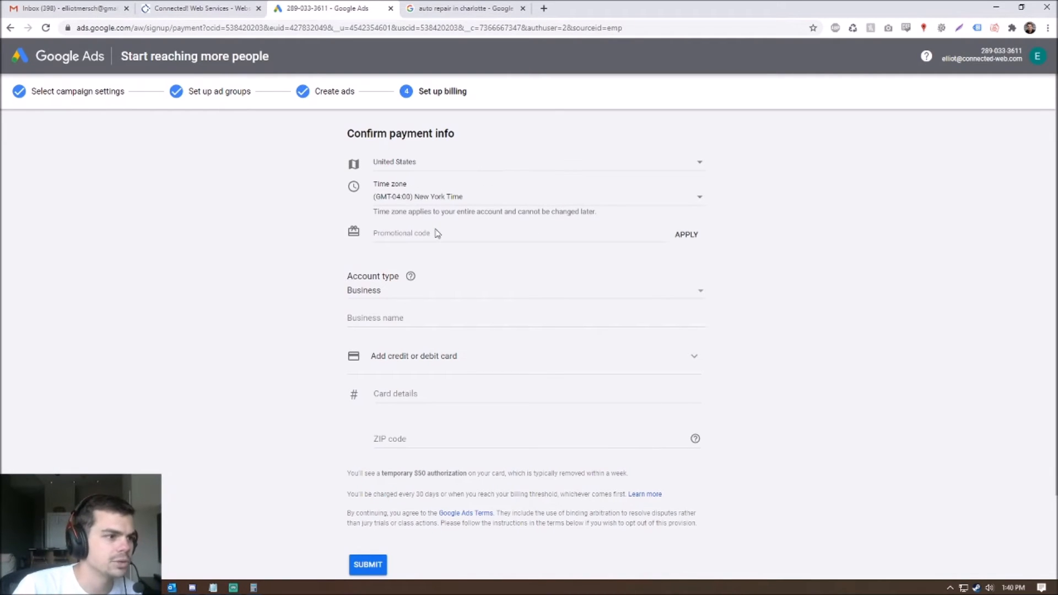
pyautogui.click(400, 319)
pyautogui.write('C')
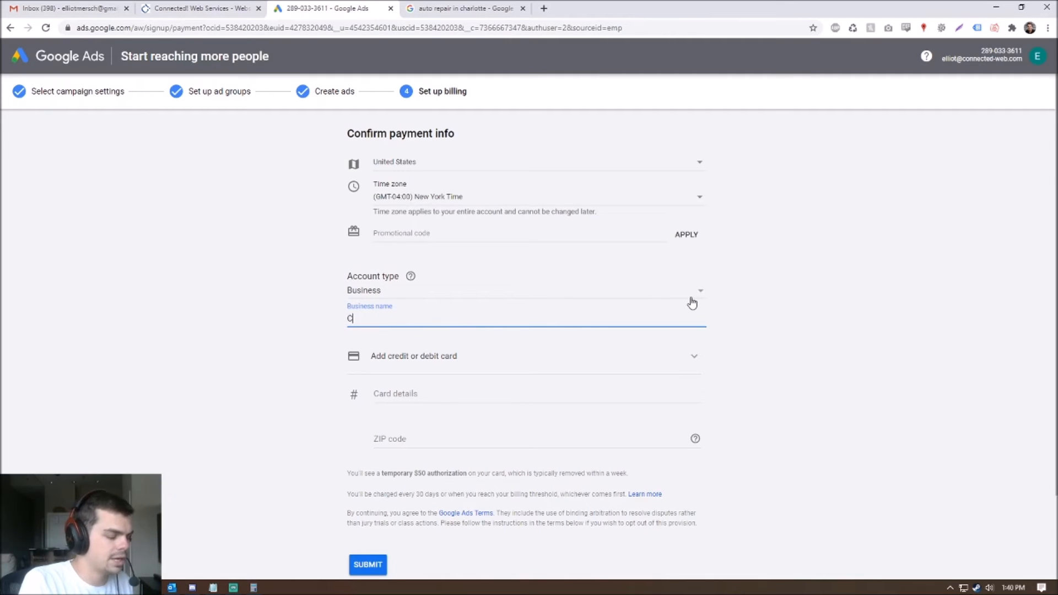
pyautogui.write('onnected! Web Serv')
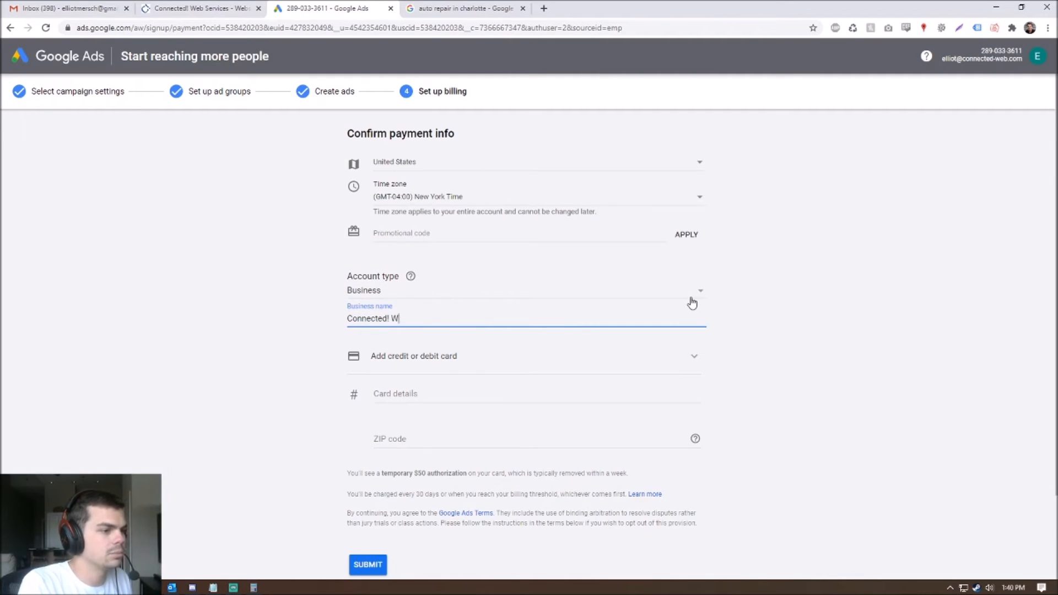
pyautogui.write('ices')
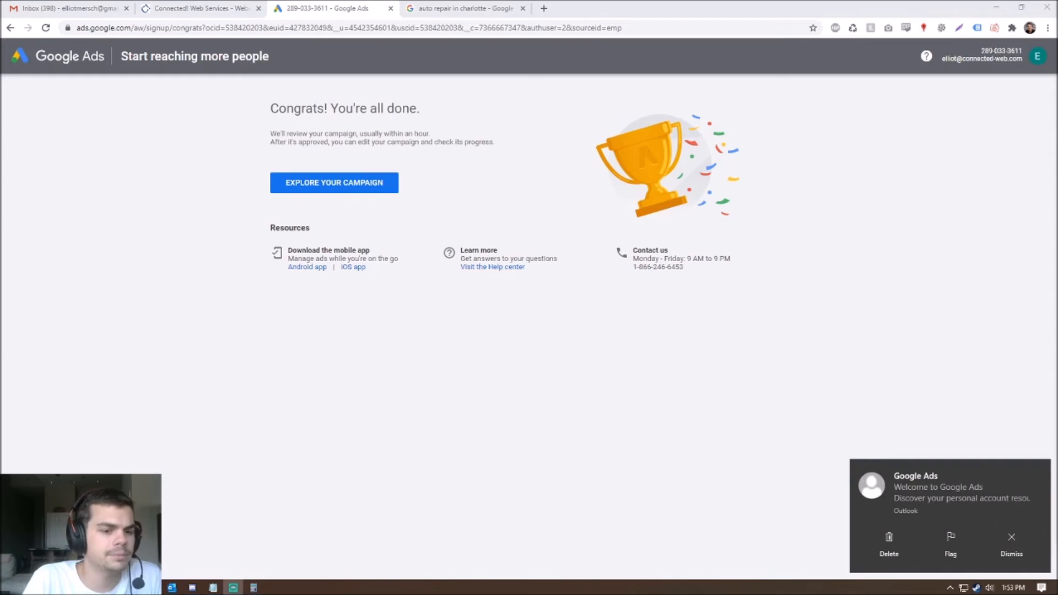
# - Dismiss the email notification and go to the new campaign's overview
pyautogui.click(1038, 473)
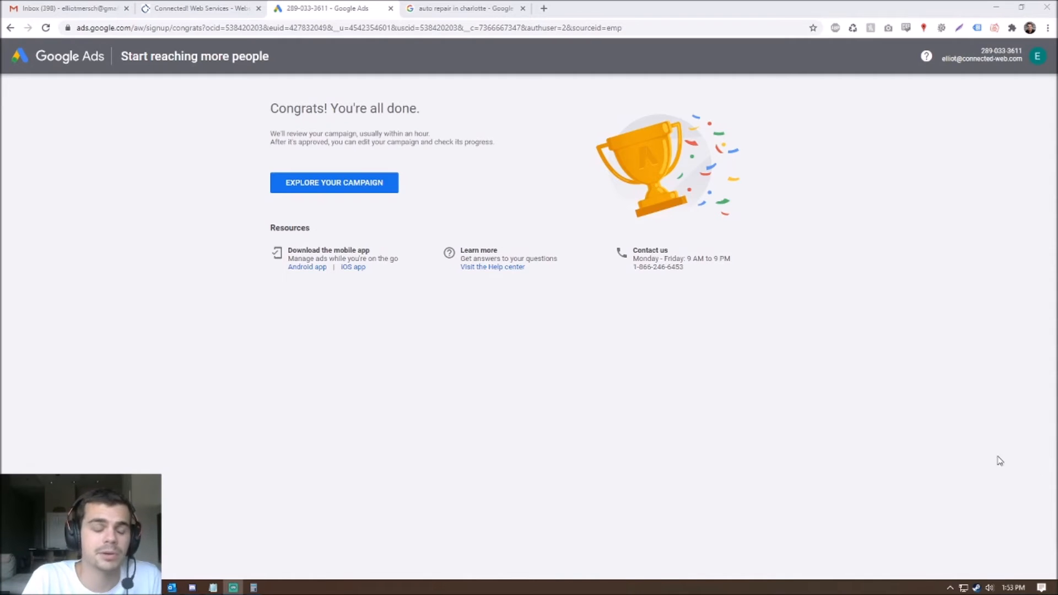
pyautogui.click(313, 191)
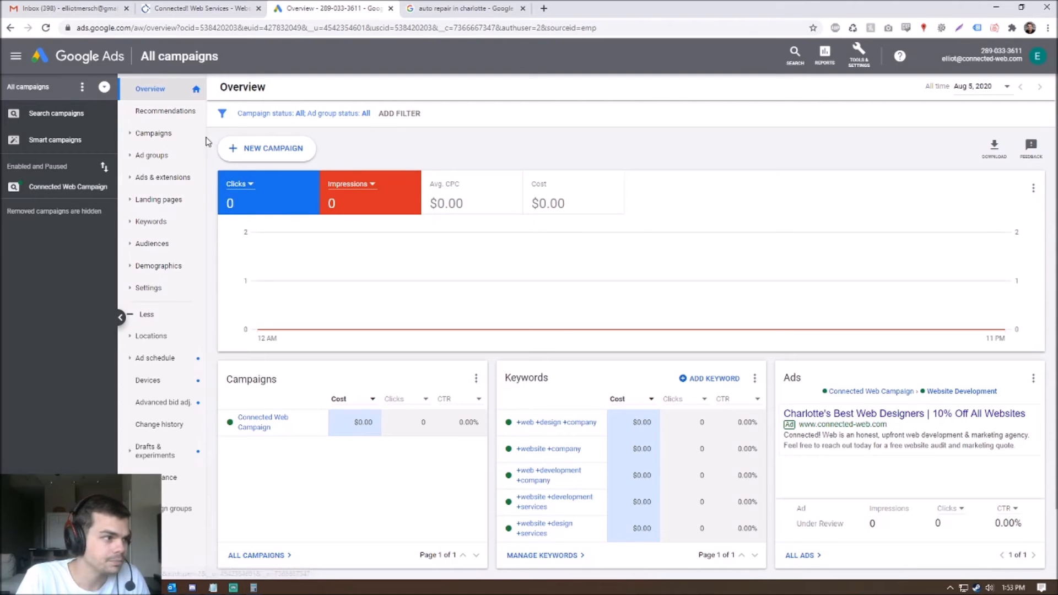
# - Show the Campaigns list, where Connected Web Campaign is Eligible (Learning)
pyautogui.click(178, 138)
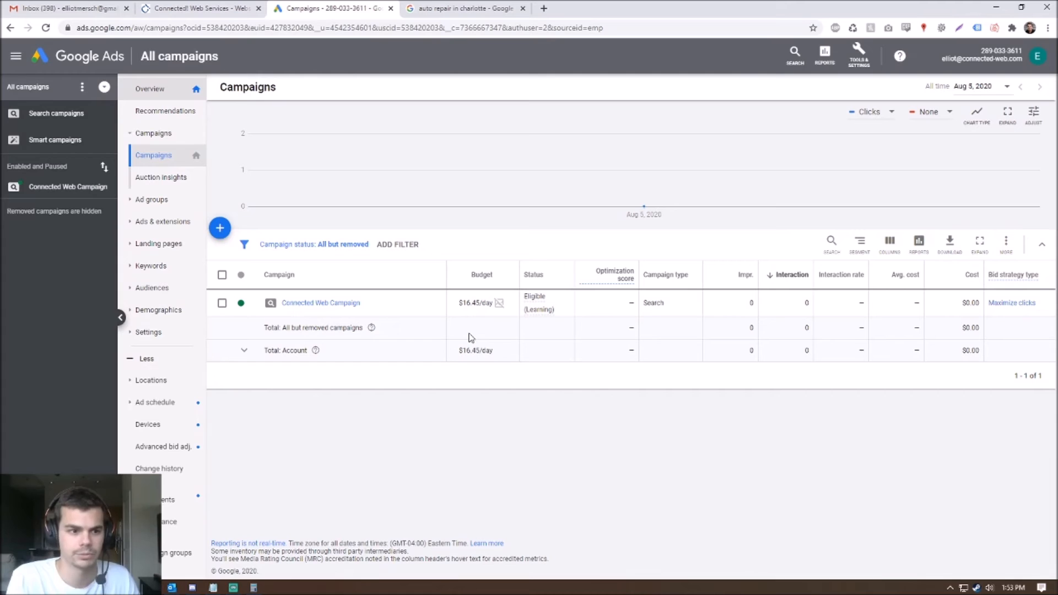
# - Go through Connected Web Campaign to the Website Development ad group's Ads page, where the new ad is under review
pyautogui.click(298, 302)
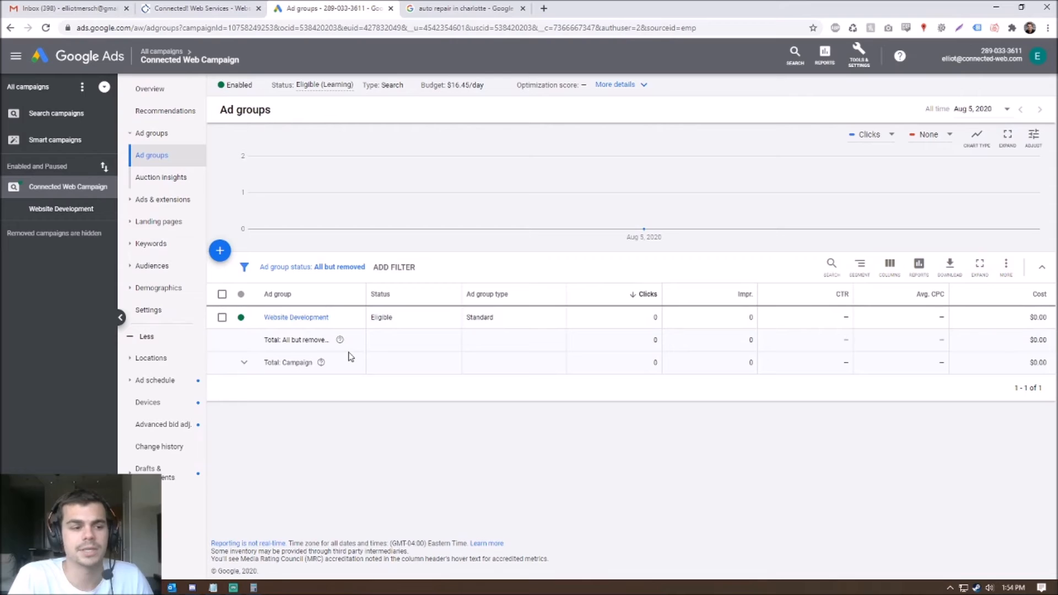
pyautogui.click(307, 319)
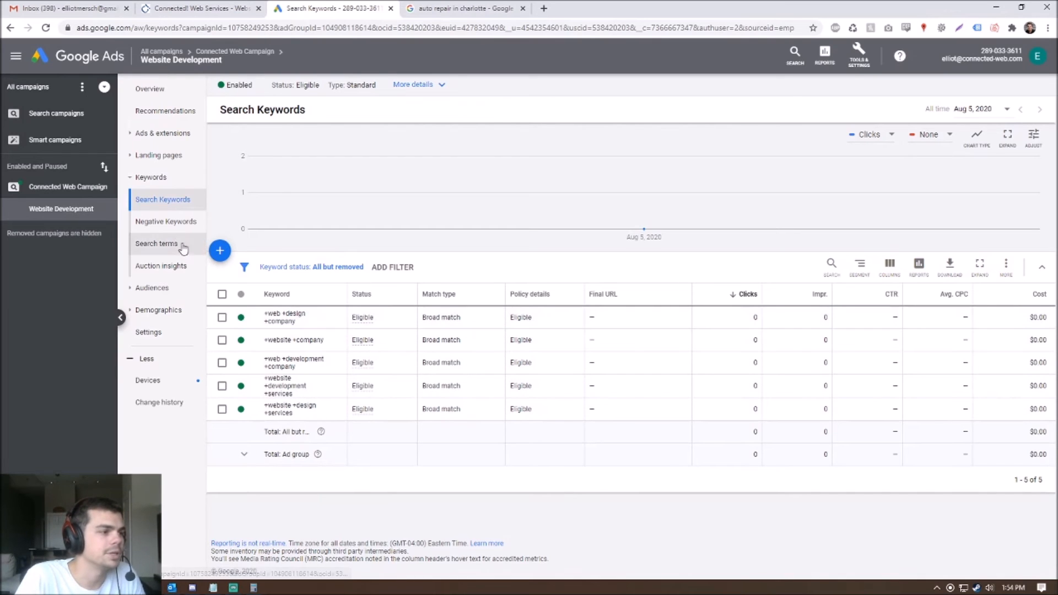
pyautogui.click(161, 133)
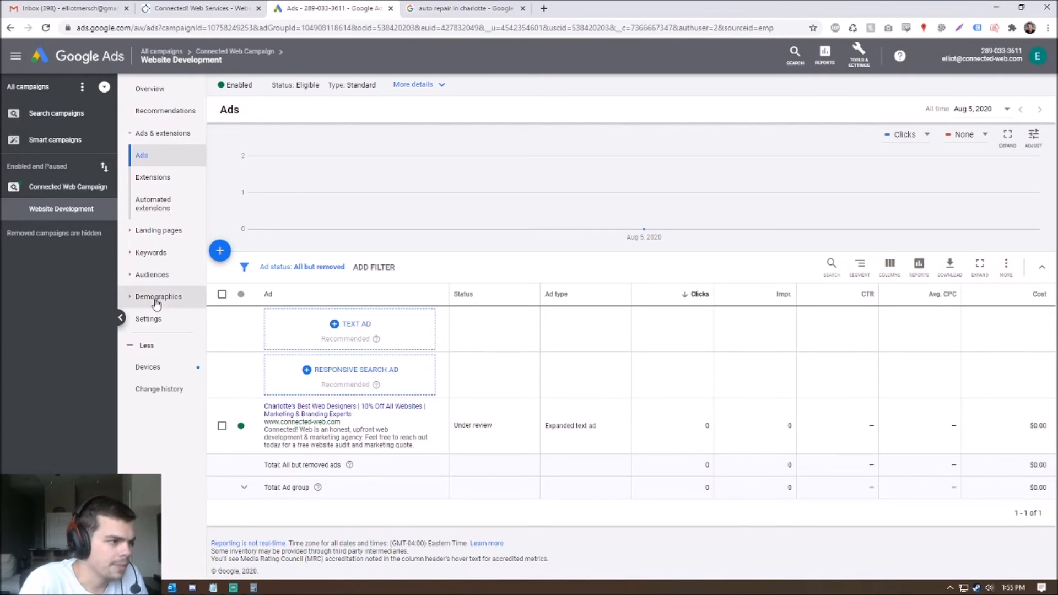
# - Go to the ad group's Extensions page and start creating a new ad extension
pyautogui.click(154, 185)
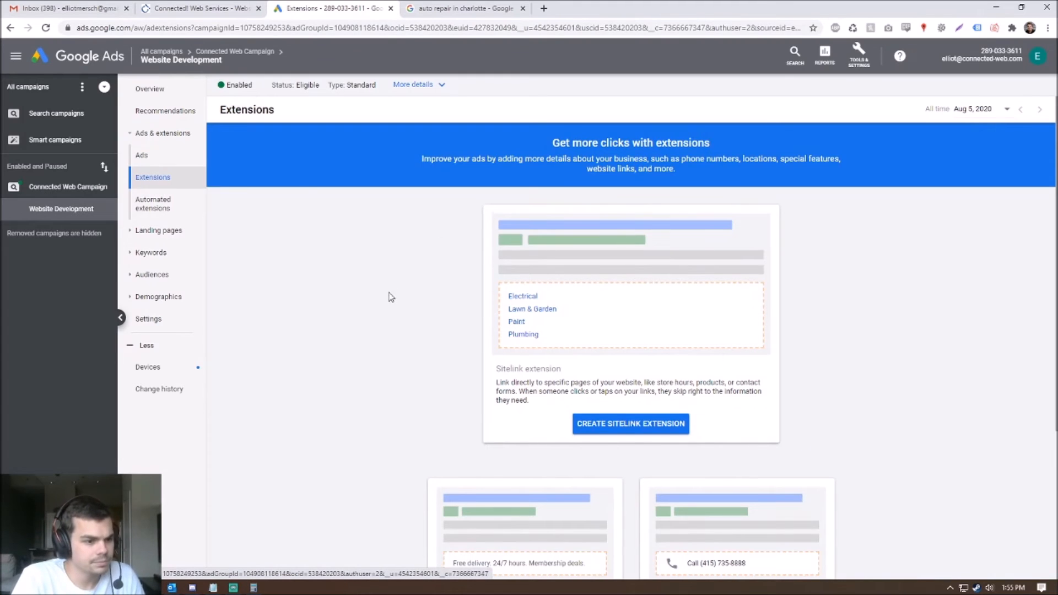
pyautogui.scroll(-4, 405, 290)
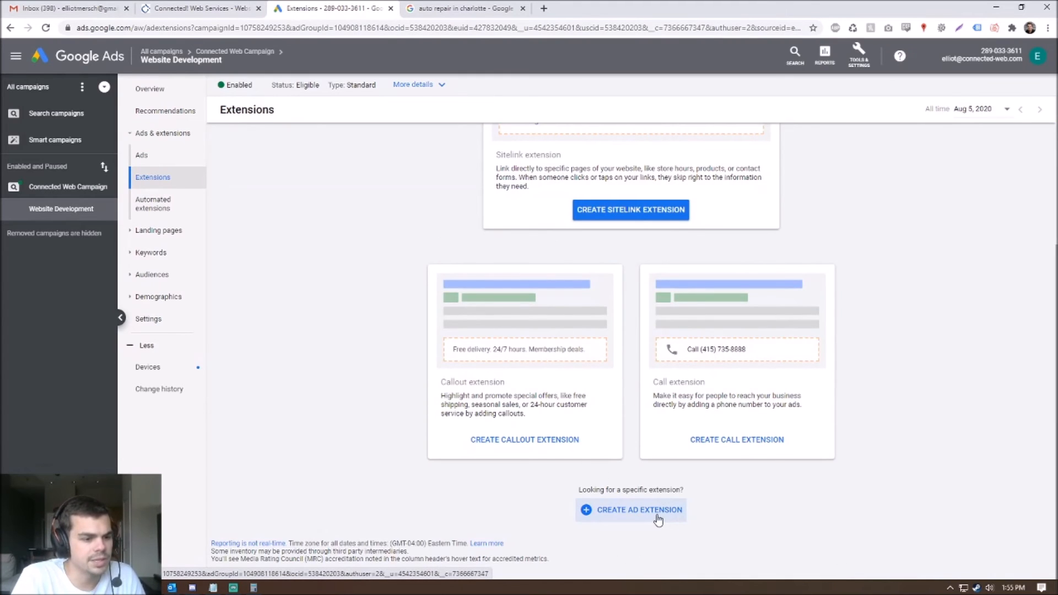
pyautogui.scroll(4, 650, 517)
pyautogui.scroll(-4, 693, 347)
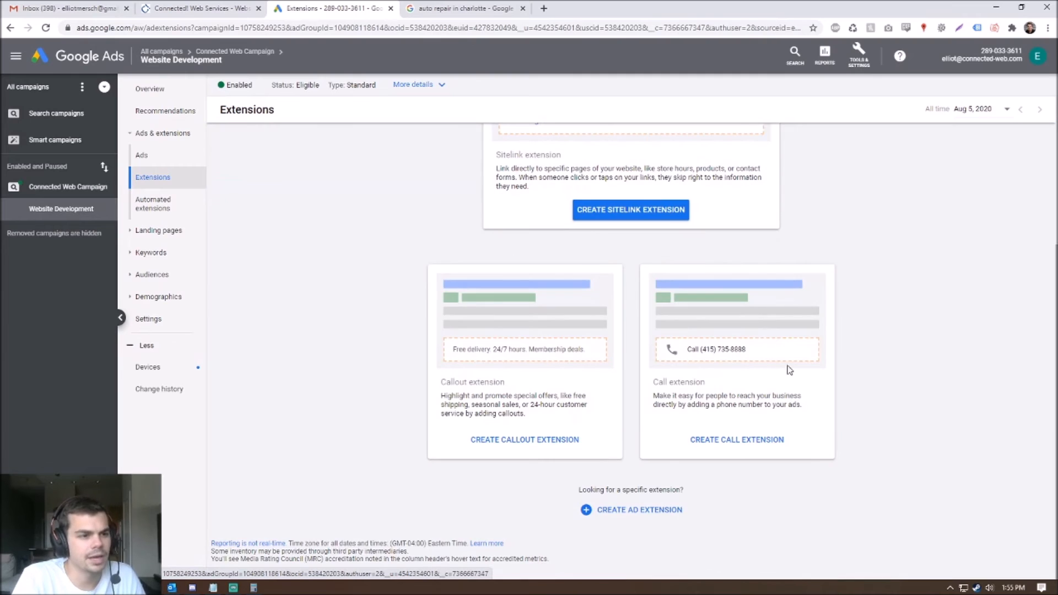
pyautogui.scroll(4, 722, 361)
pyautogui.scroll(-4, 726, 322)
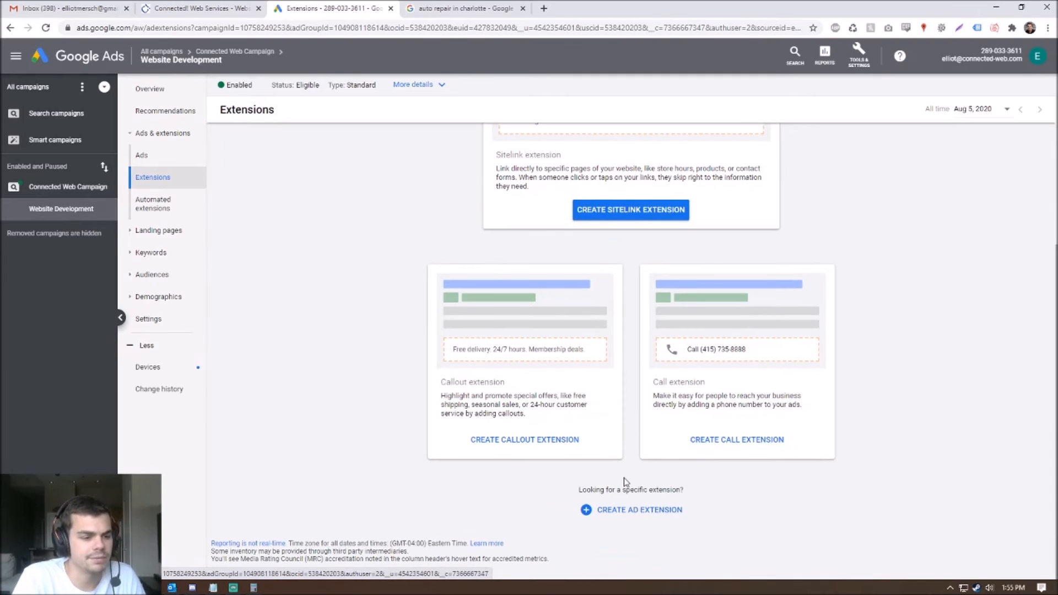
pyautogui.click(624, 514)
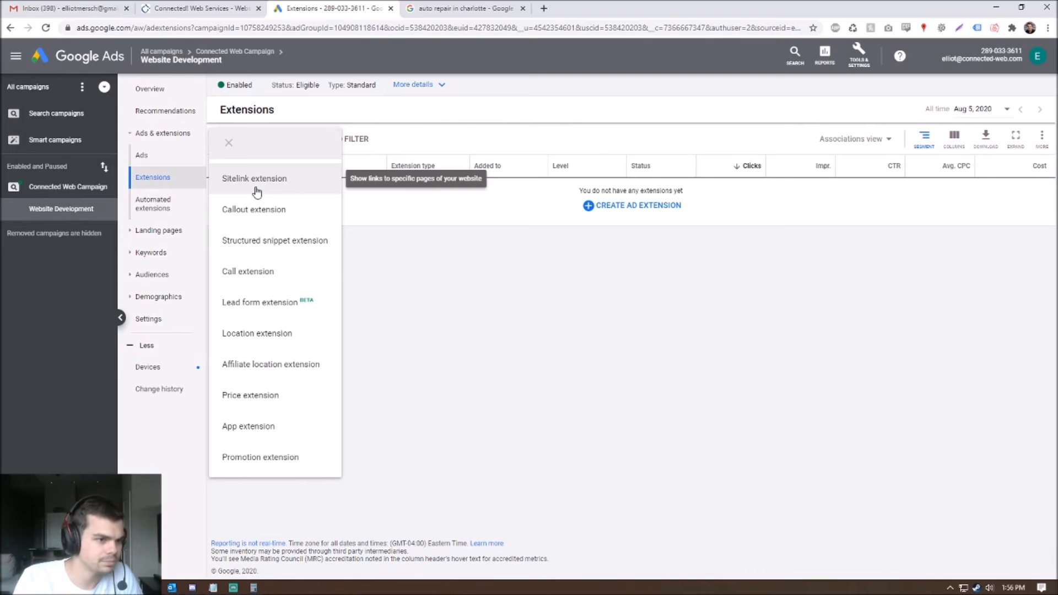
# - Add a sitelink with text 'Our Portfolio' and final URL connected-web.com/portfolio
pyautogui.click(261, 178)
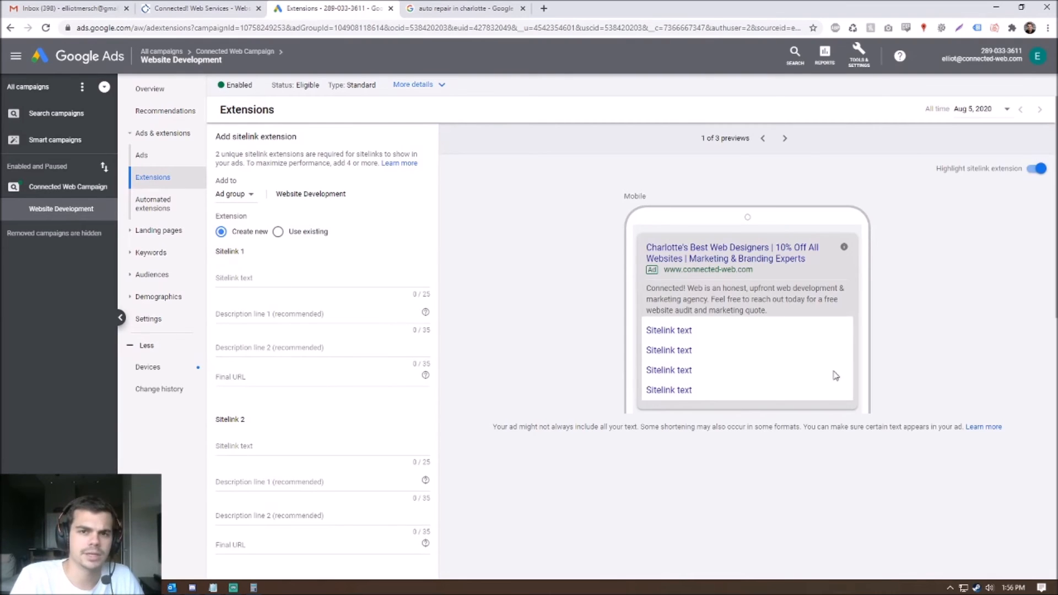
pyautogui.click(275, 280)
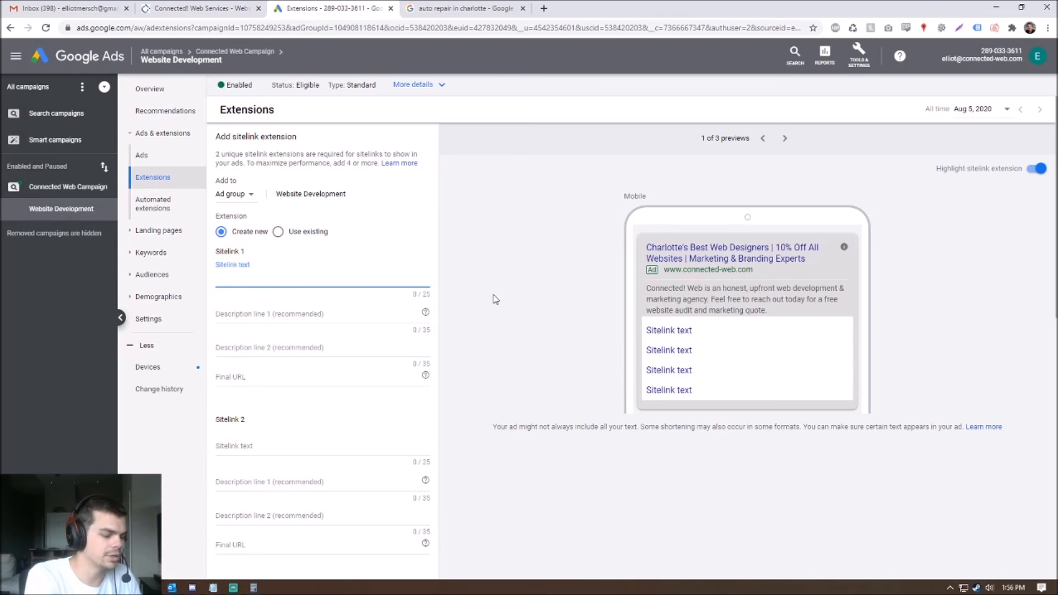
pyautogui.write('Our P')
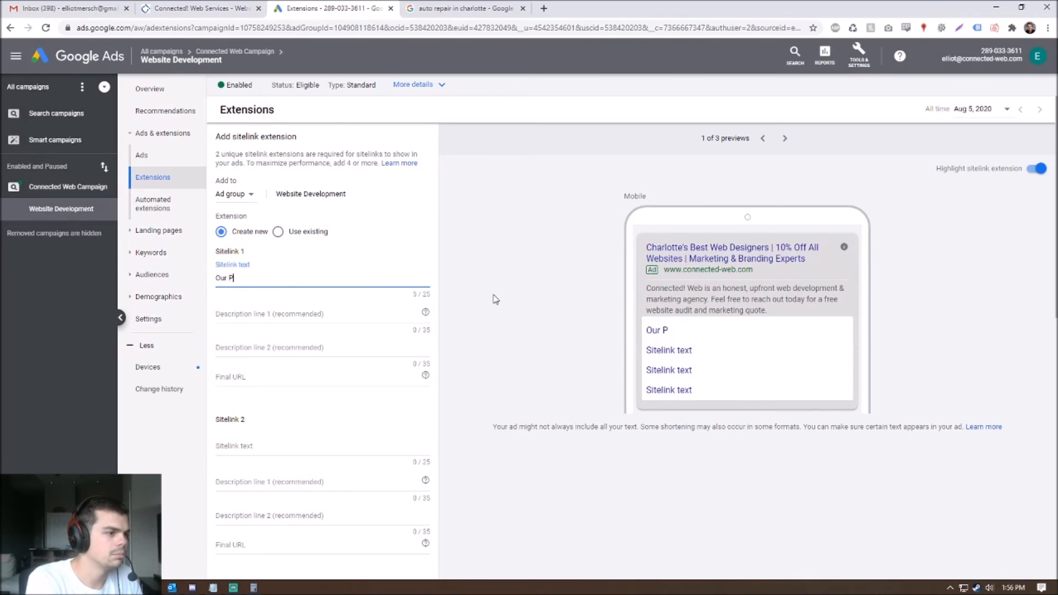
pyautogui.write('ortfolio')
pyautogui.press('Tab')
pyautogui.click(252, 380)
pyautogui.write('connected-web.com/portfolio')
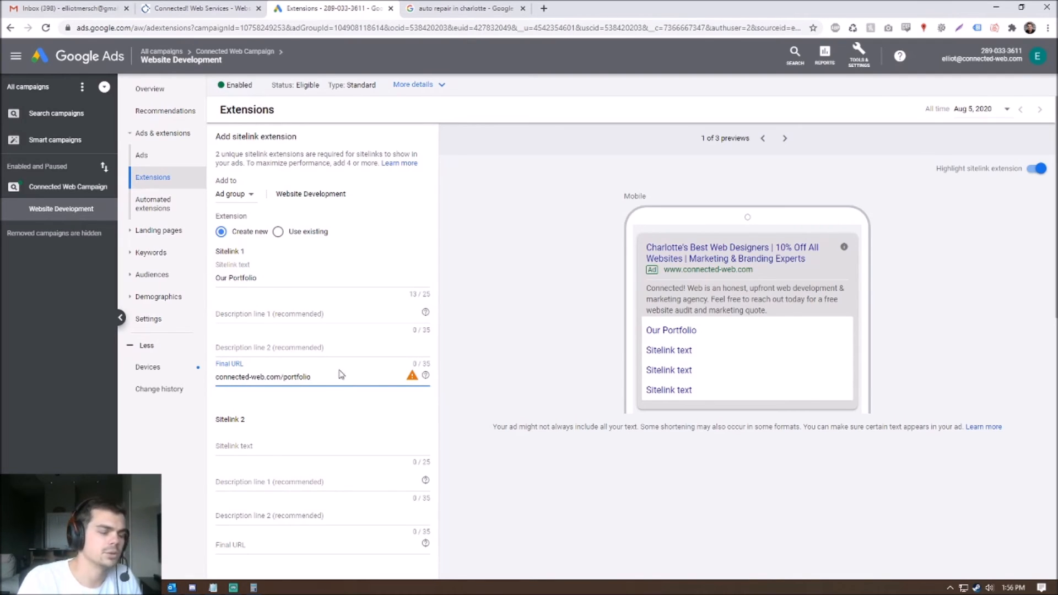
# - Enter description line 1 as 'View some of our past websites', trimming it to fit the limit
pyautogui.click(293, 314)
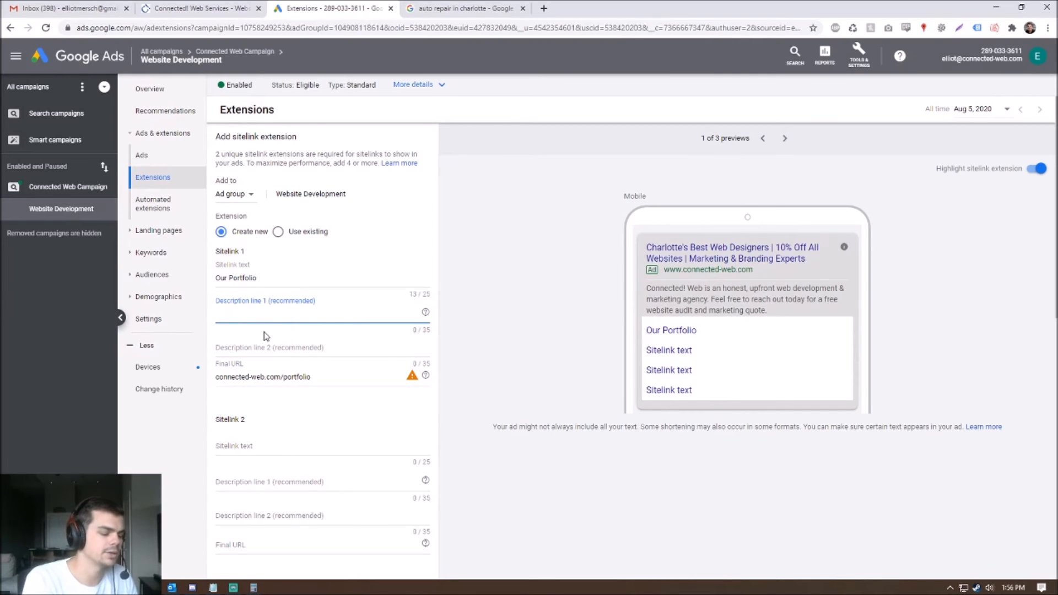
pyautogui.write('View some of our')
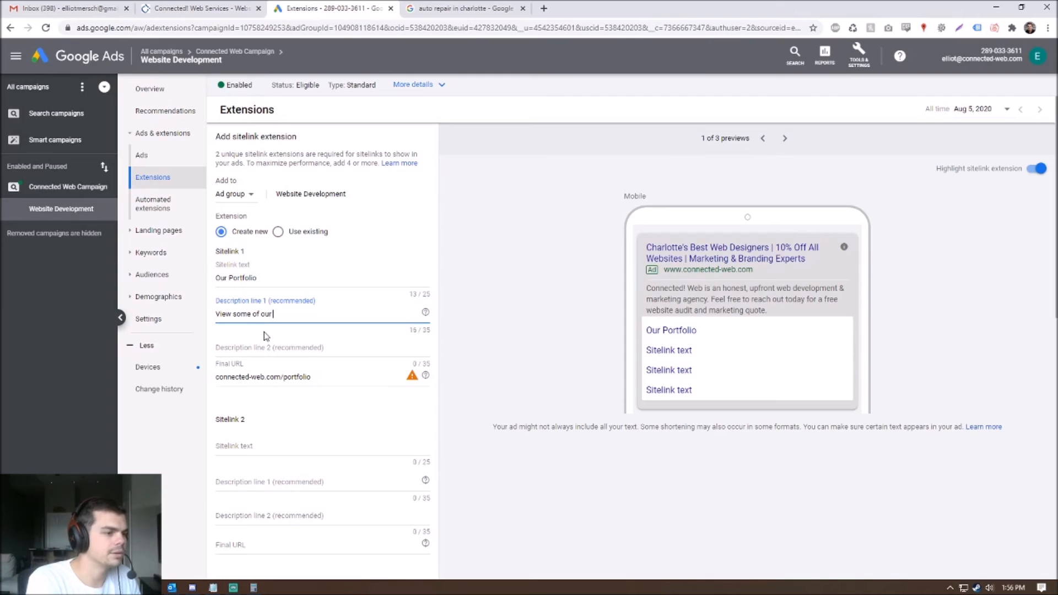
pyautogui.write(' past website projects')
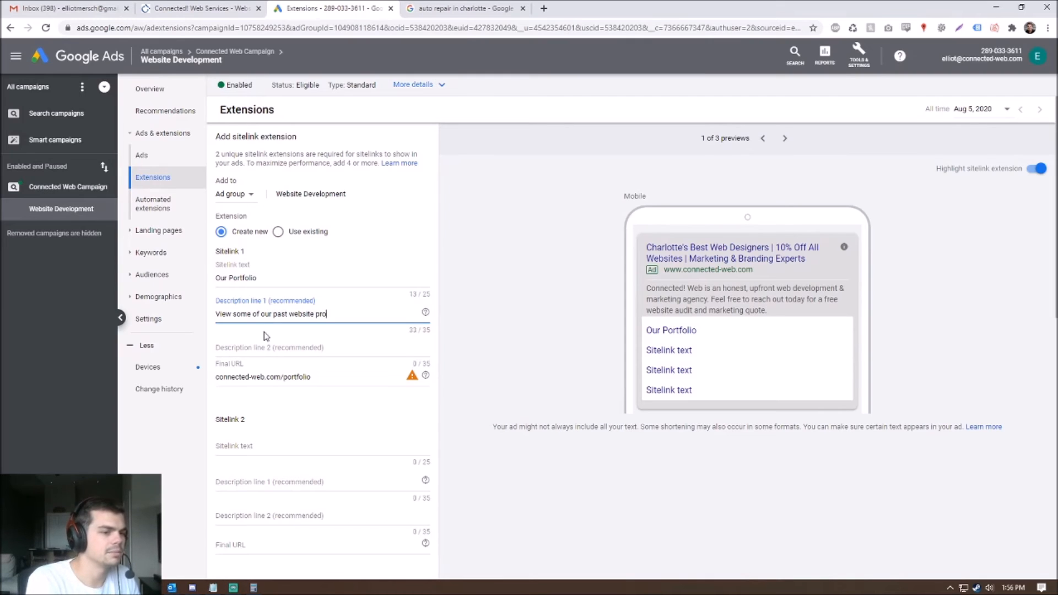
pyautogui.press('BackSpace')
pyautogui.press('BackSpace')
pyautogui.press('BackSpace')
pyautogui.press('BackSpace')
pyautogui.press('BackSpace')
pyautogui.press('BackSpace')
pyautogui.press('BackSpace')
pyautogui.press('BackSpace')
pyautogui.press('BackSpace')
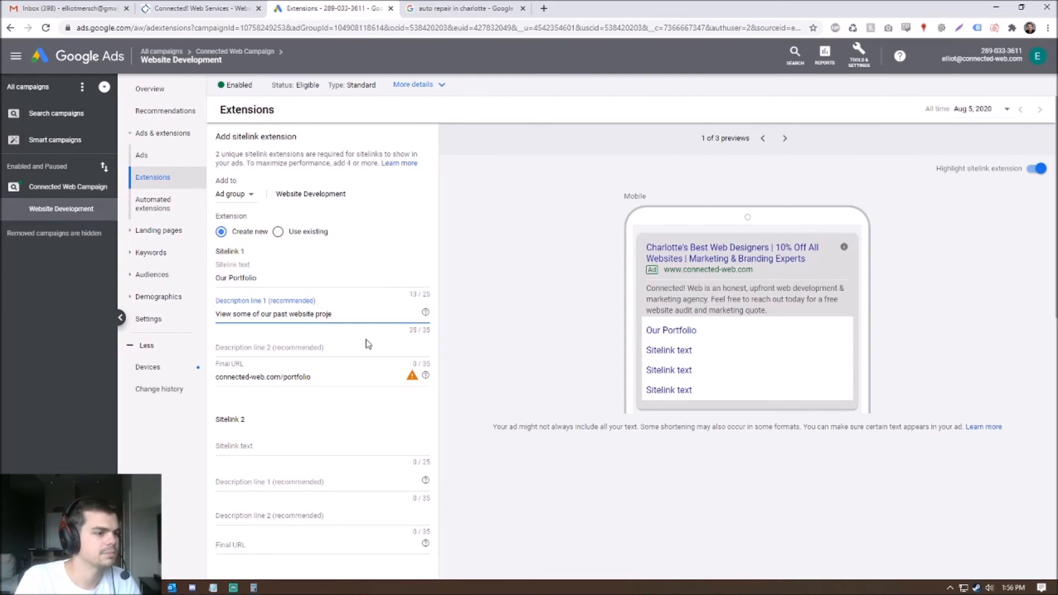
pyautogui.press('BackSpace')
pyautogui.write('es')
pyautogui.click(535, 350)
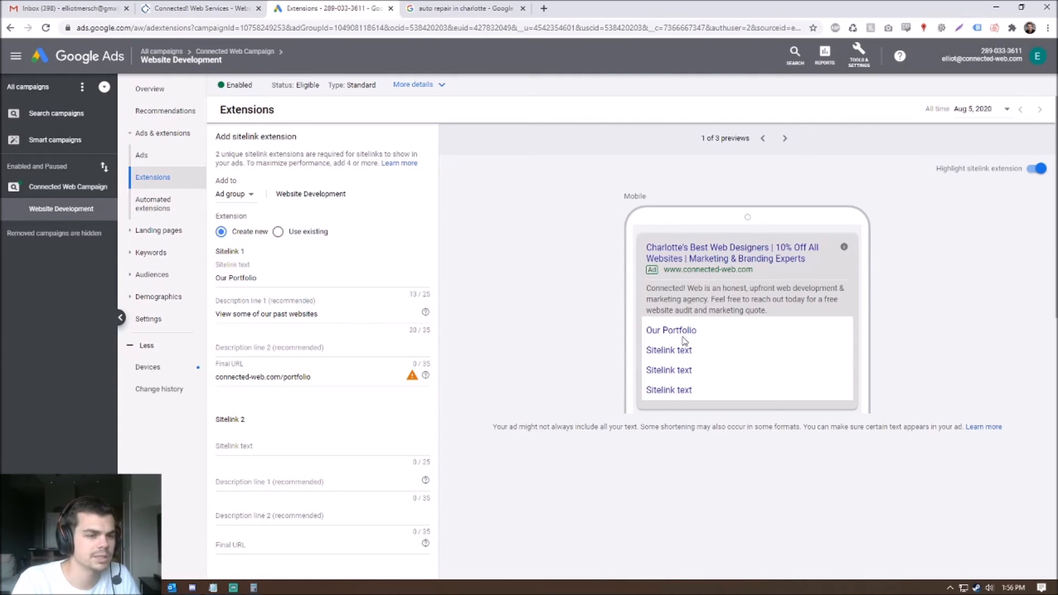
pyautogui.tripleClick(326, 314)
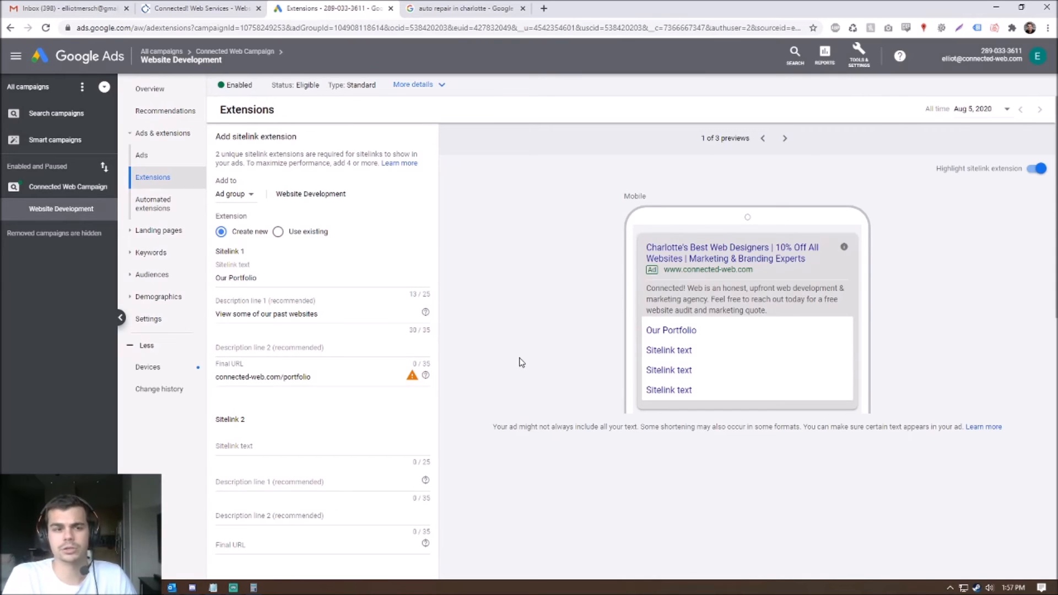
pyautogui.tripleClick(286, 279)
pyautogui.tripleClick(348, 313)
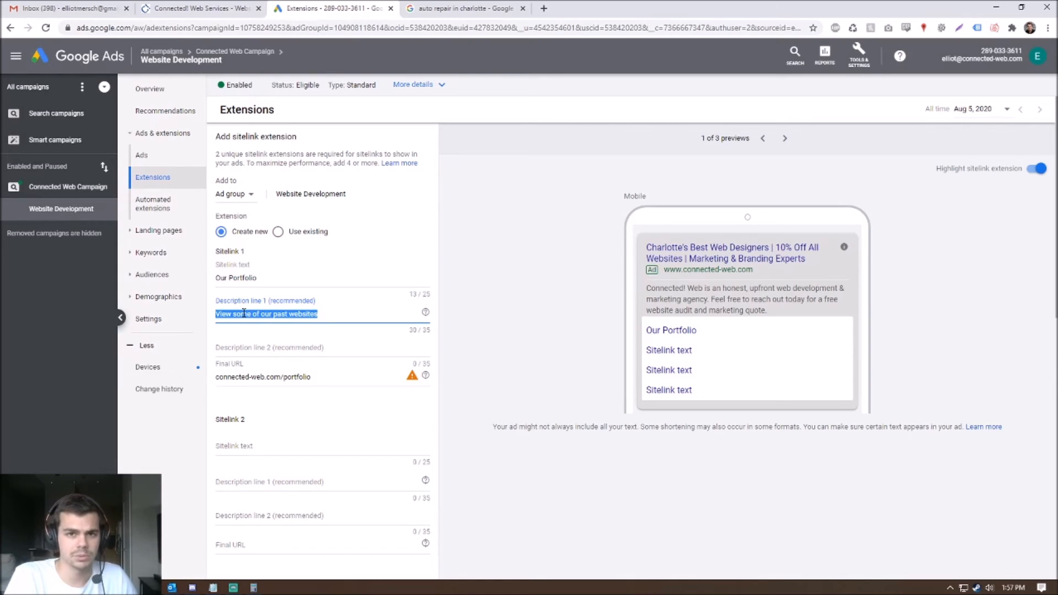
pyautogui.moveTo(338, 315); pyautogui.dragTo(186, 316)
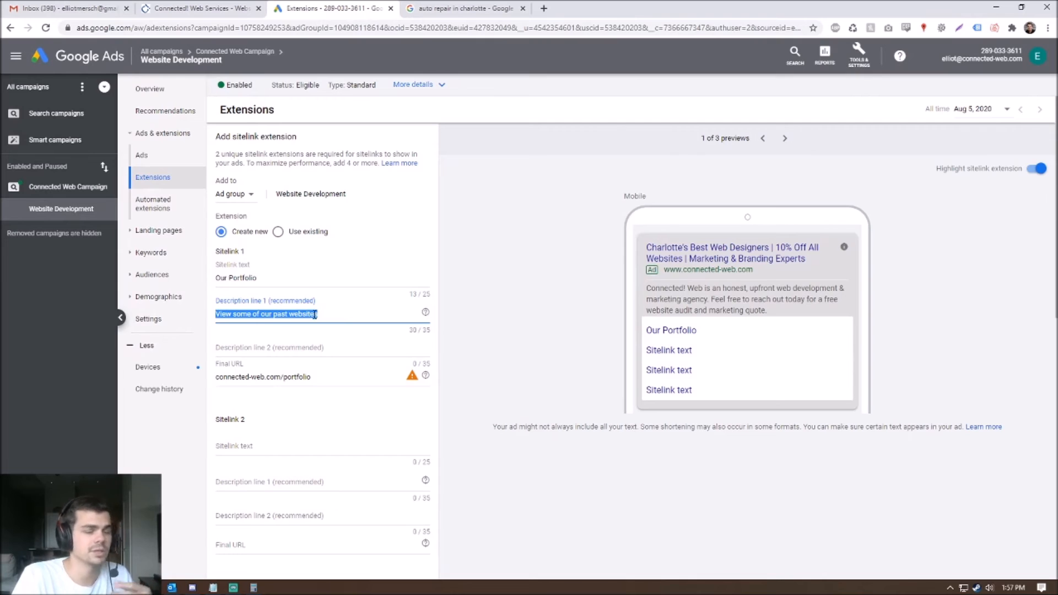
pyautogui.click(859, 321)
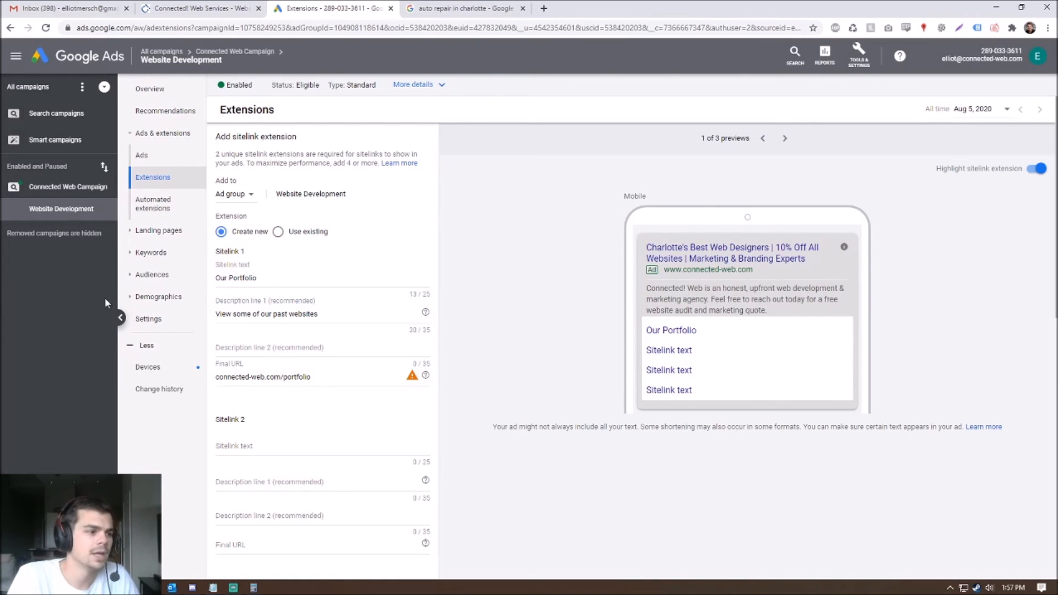
# - Move to the second description line and review the rest of the sitelink form
pyautogui.click(278, 349)
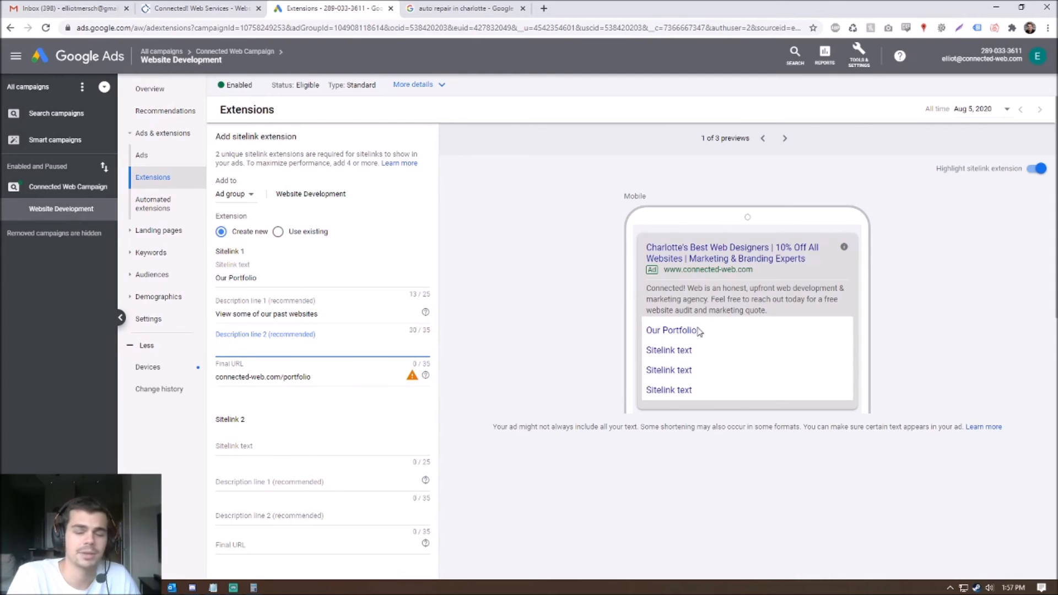
pyautogui.scroll(-9, 417, 331)
pyautogui.scroll(10, 298, 322)
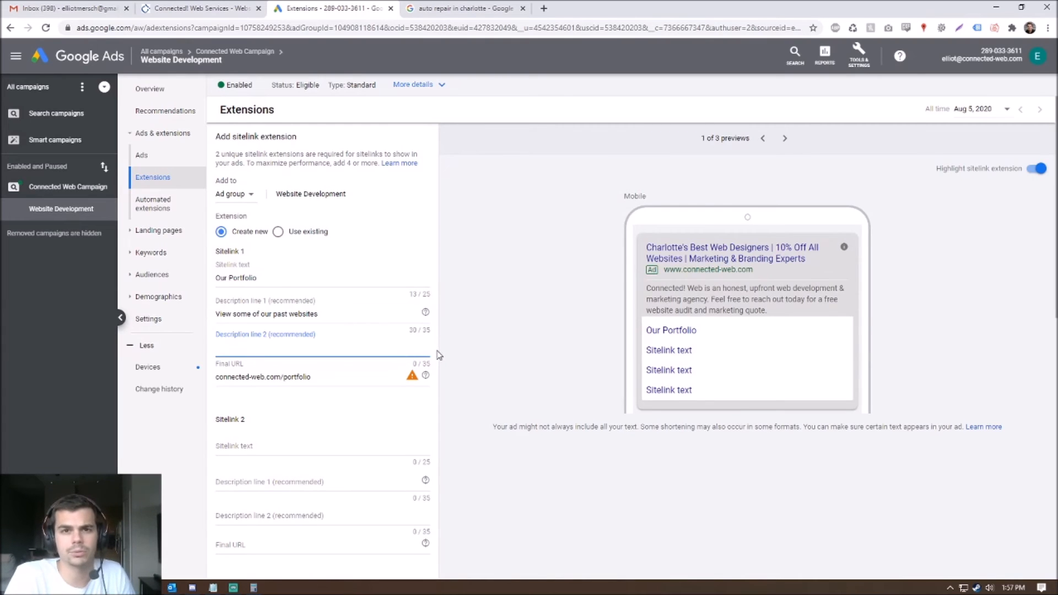
pyautogui.scroll(-10, 378, 448)
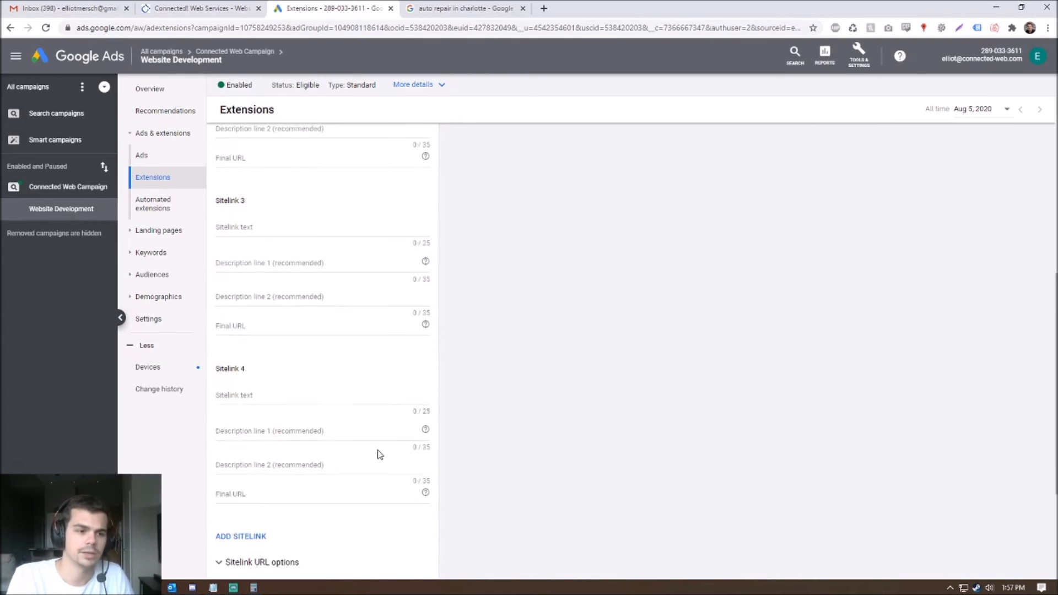
pyautogui.scroll(6, 378, 454)
pyautogui.scroll(-6, 354, 454)
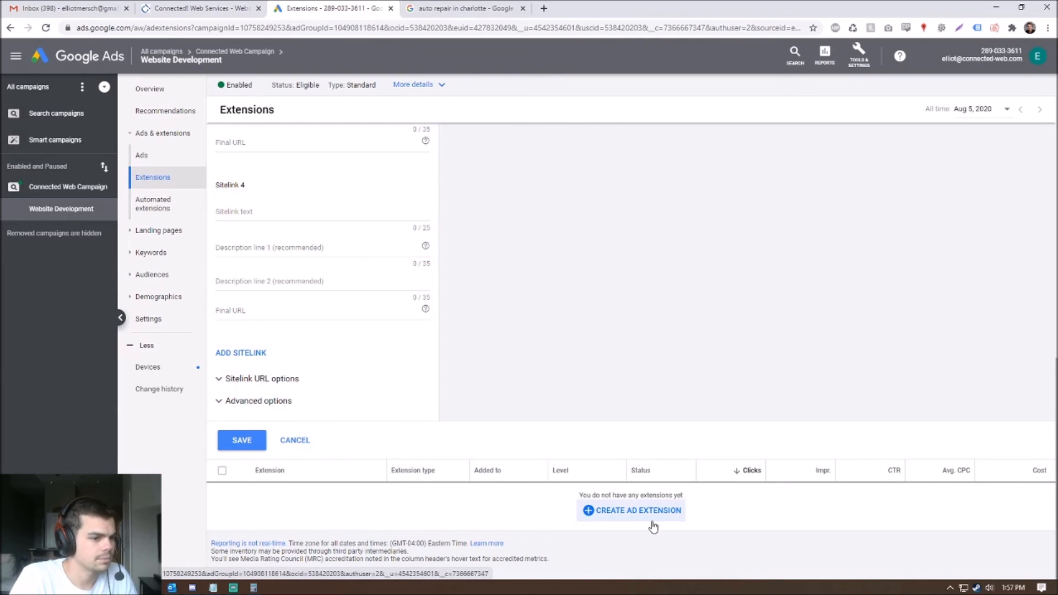
# - Discard the unsaved sitelink draft and start a call extension instead
pyautogui.click(307, 439)
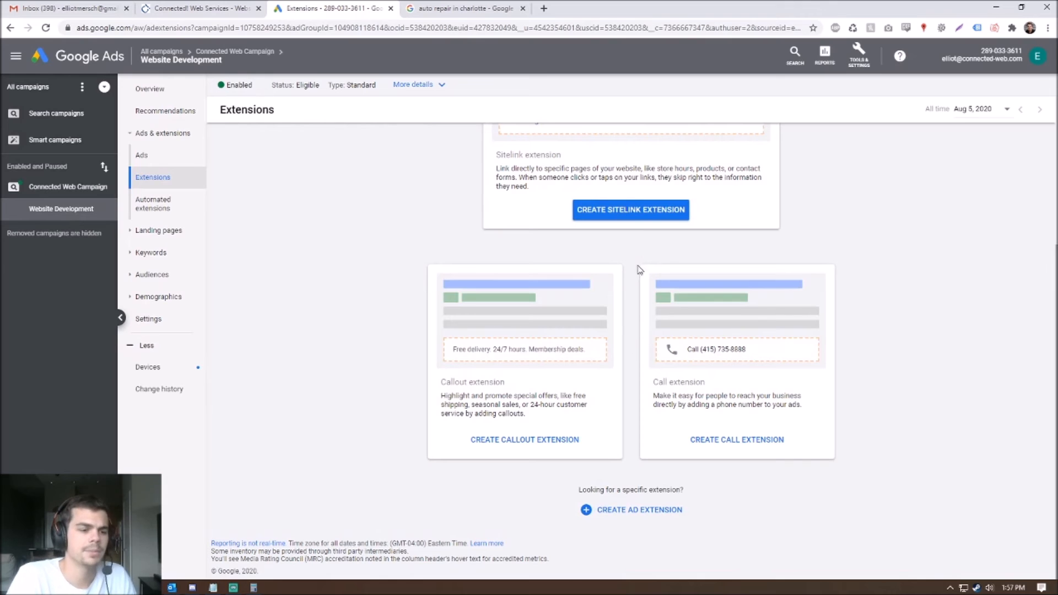
pyautogui.click(649, 517)
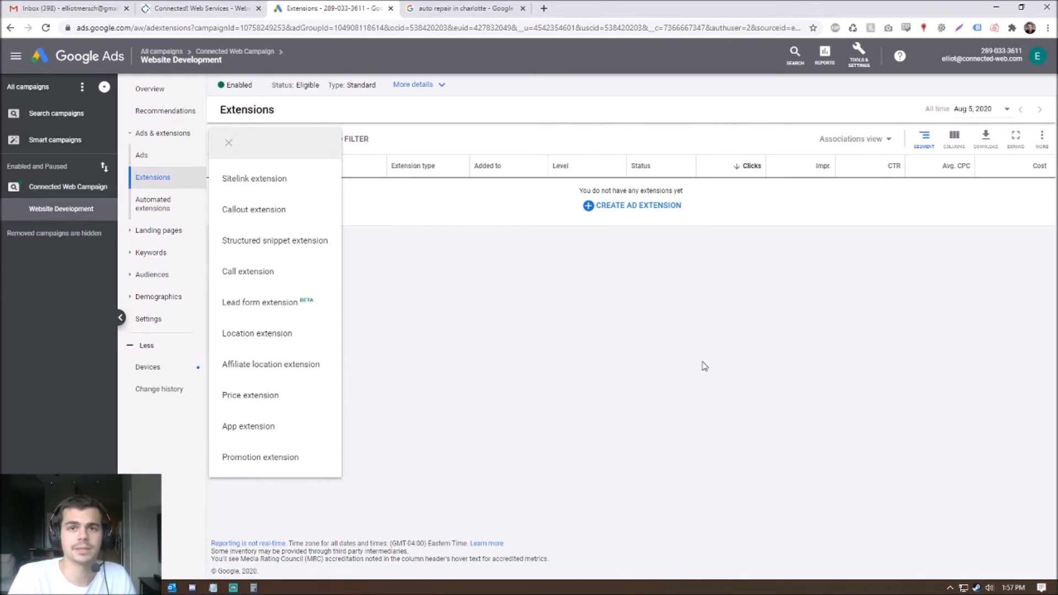
pyautogui.click(278, 280)
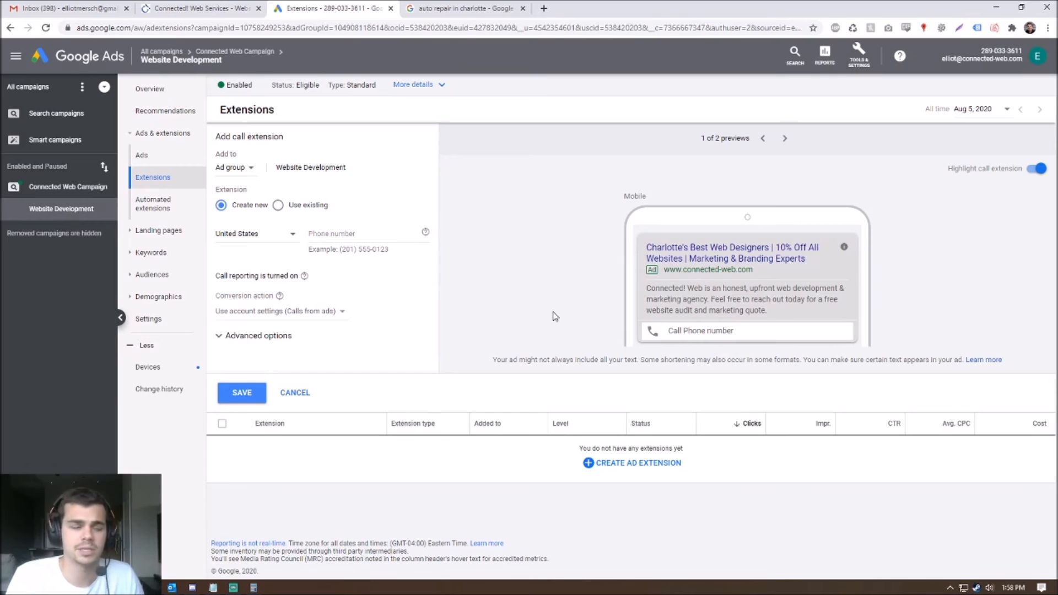
# - Enter the business phone number in the call extension's Phone number field
pyautogui.click(361, 232)
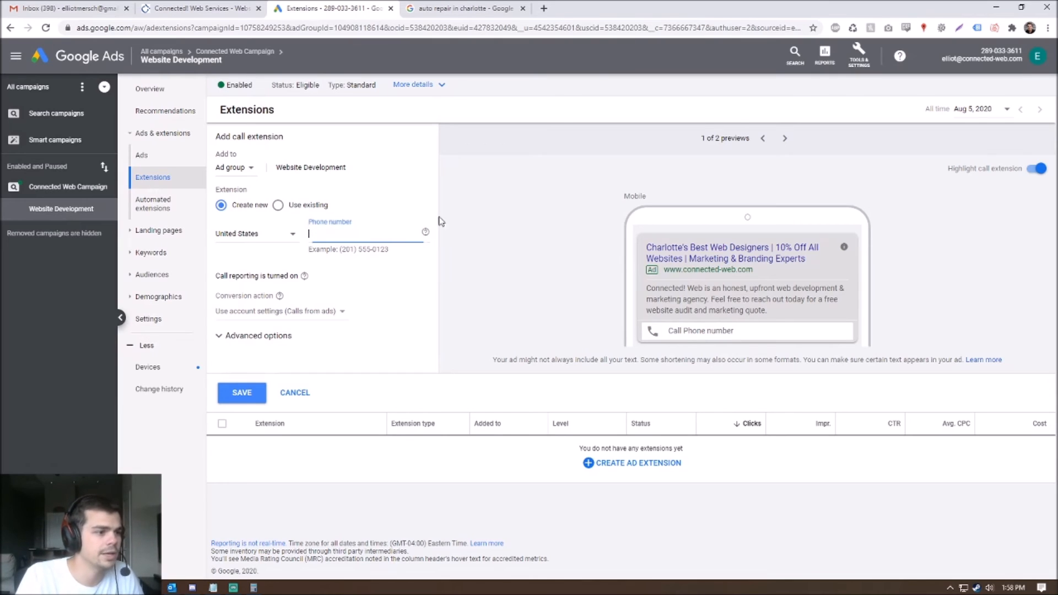
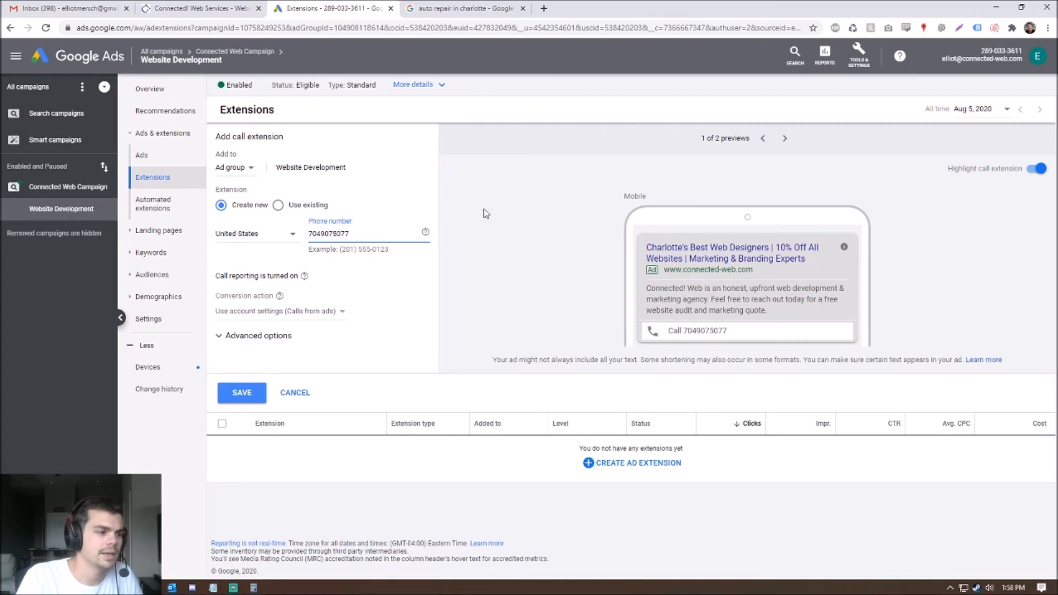
pyautogui.click(442, 308)
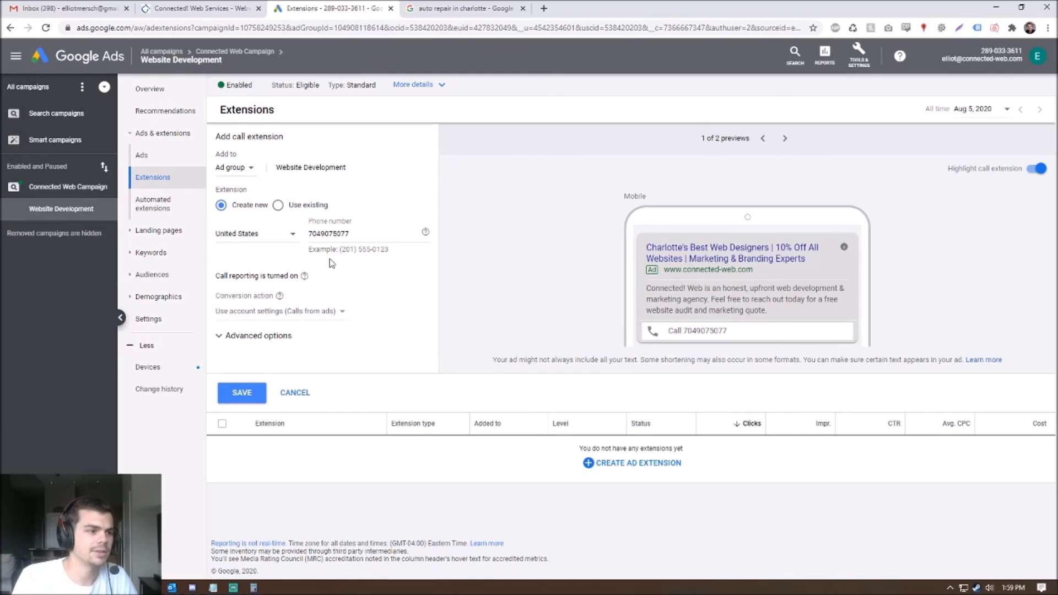
# - From Tools & Settings, go to Measurement > Conversions and add a new conversion action
pyautogui.click(857, 62)
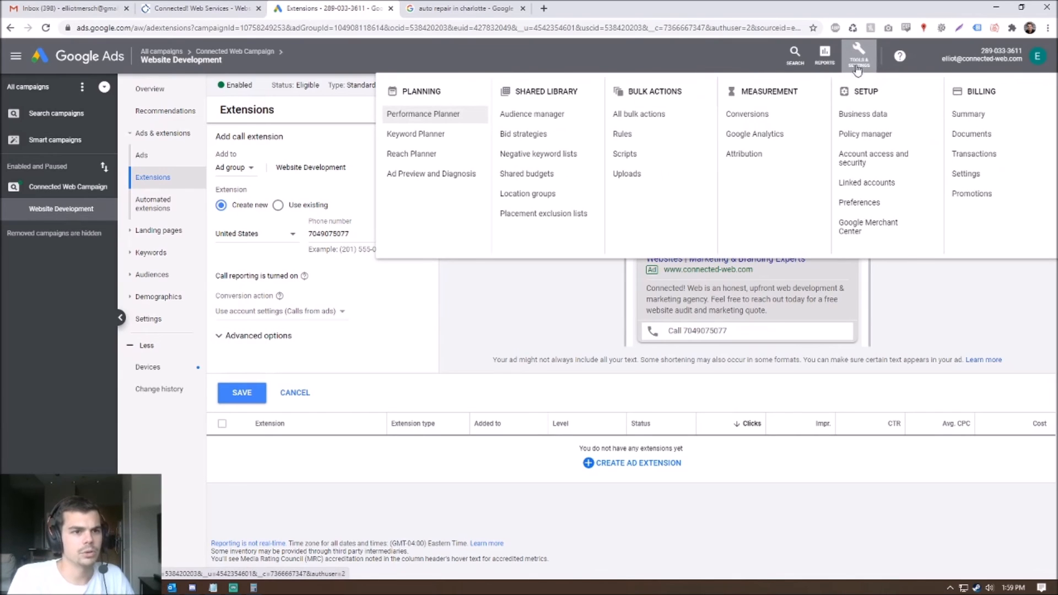
pyautogui.click(759, 117)
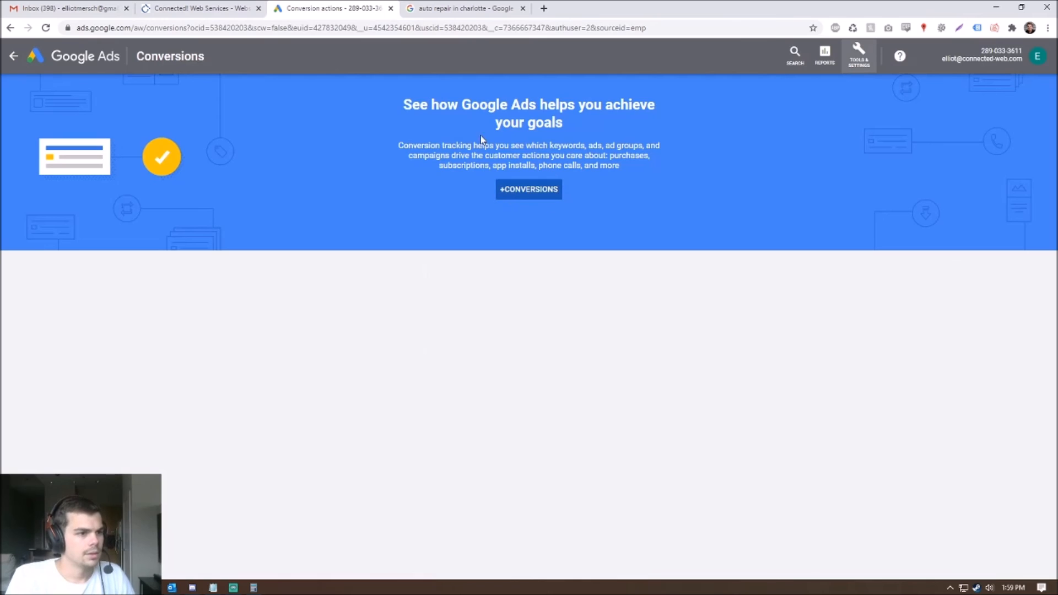
pyautogui.click(541, 198)
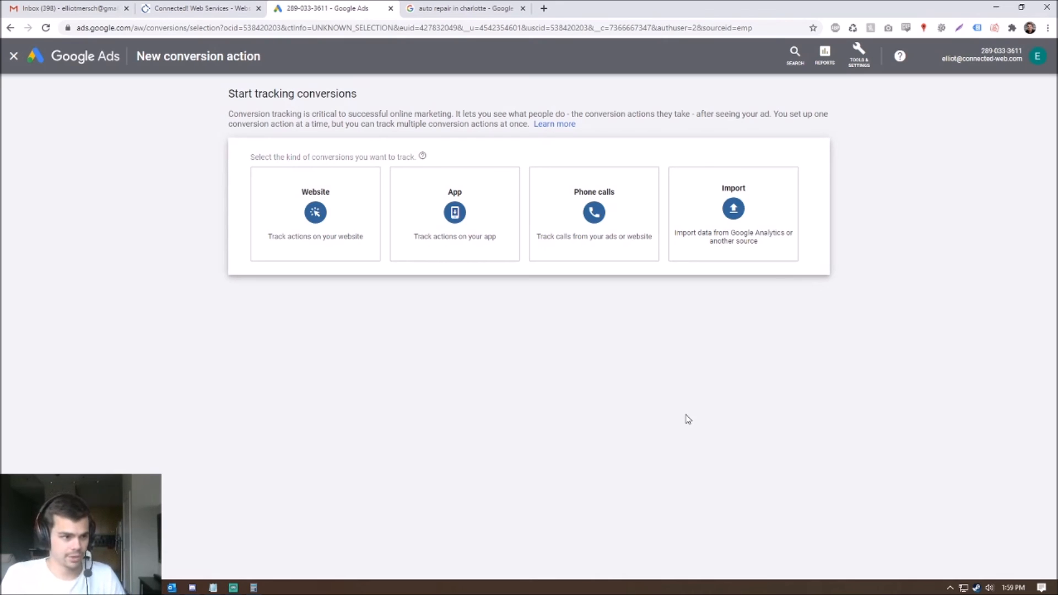
pyautogui.moveTo(277, 214)
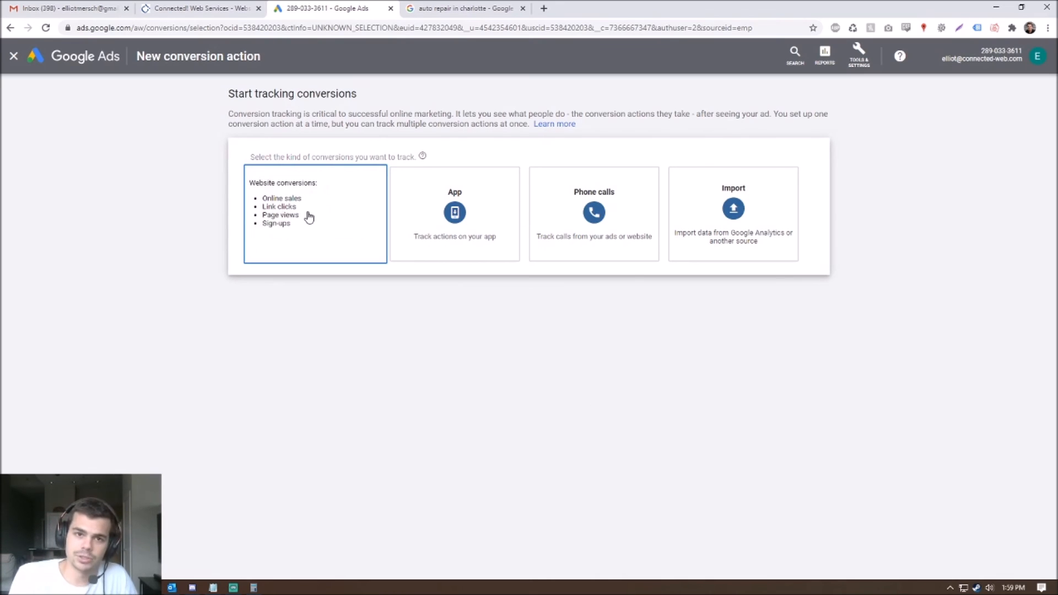